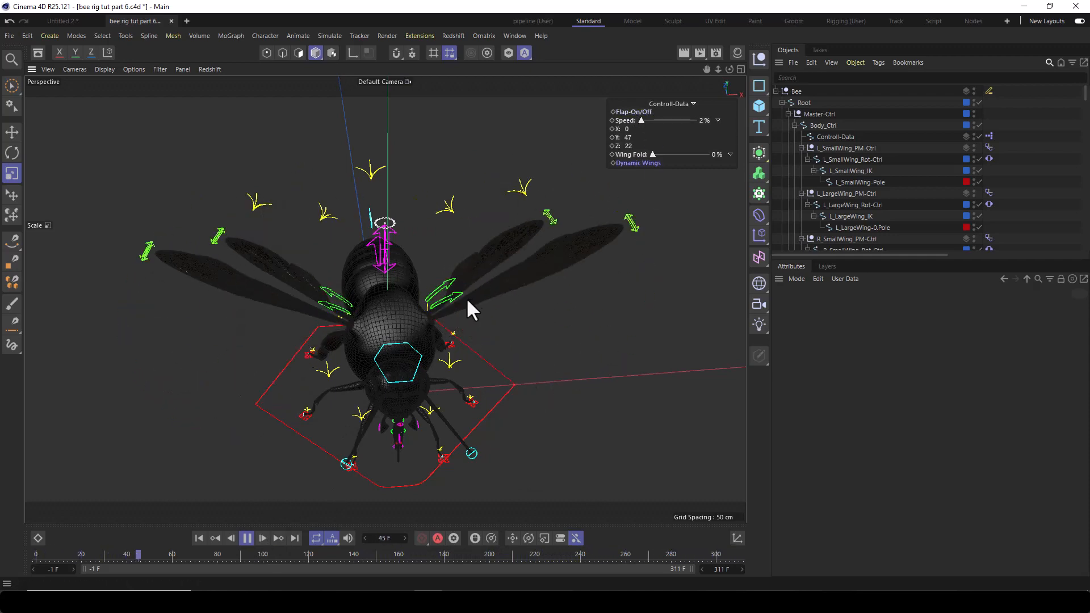
# Select the rotation controllers of all four wings (small and large, both sides) and reset their transforms
pyautogui.keyDown('alt'); pyautogui.moveTo(466, 297); pyautogui.dragTo(373, 274); pyautogui.keyUp('alt')
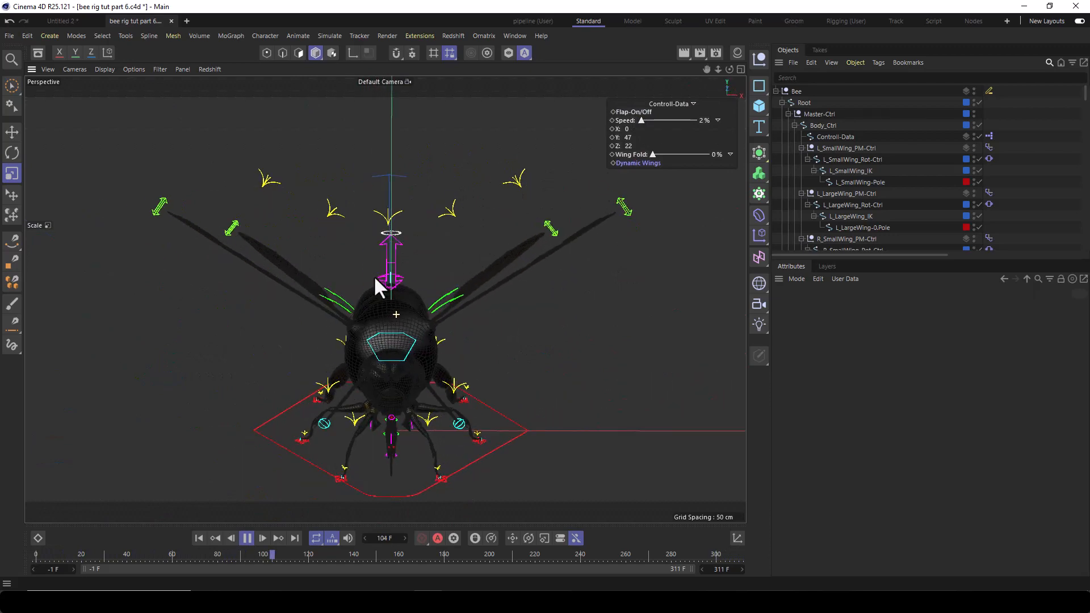
pyautogui.keyDown('alt'); pyautogui.moveTo(311, 326); pyautogui.dragTo(472, 341); pyautogui.keyUp('alt')
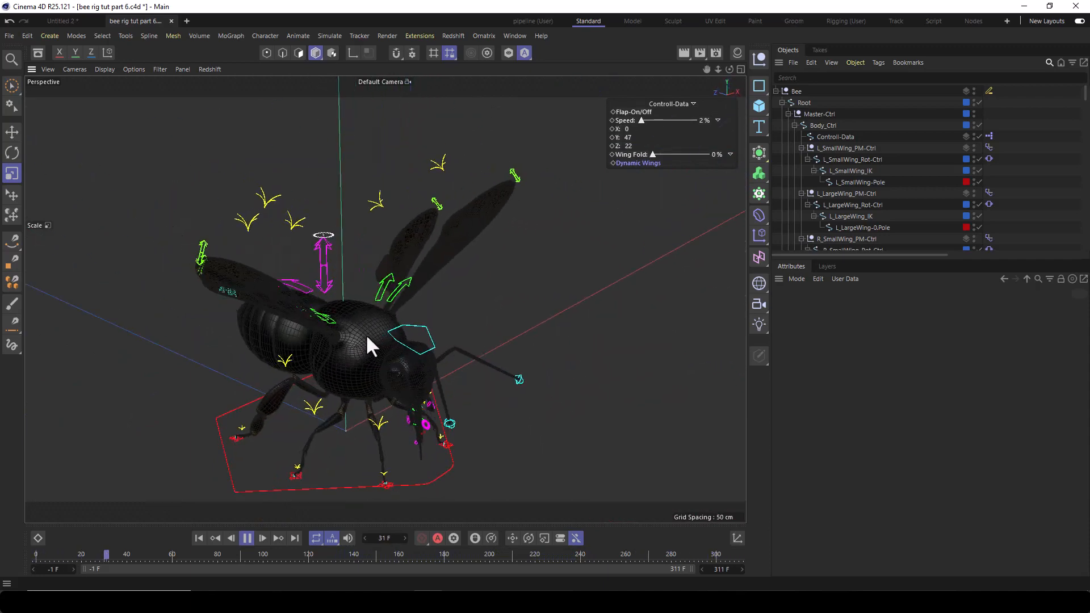
pyautogui.click(382, 293)
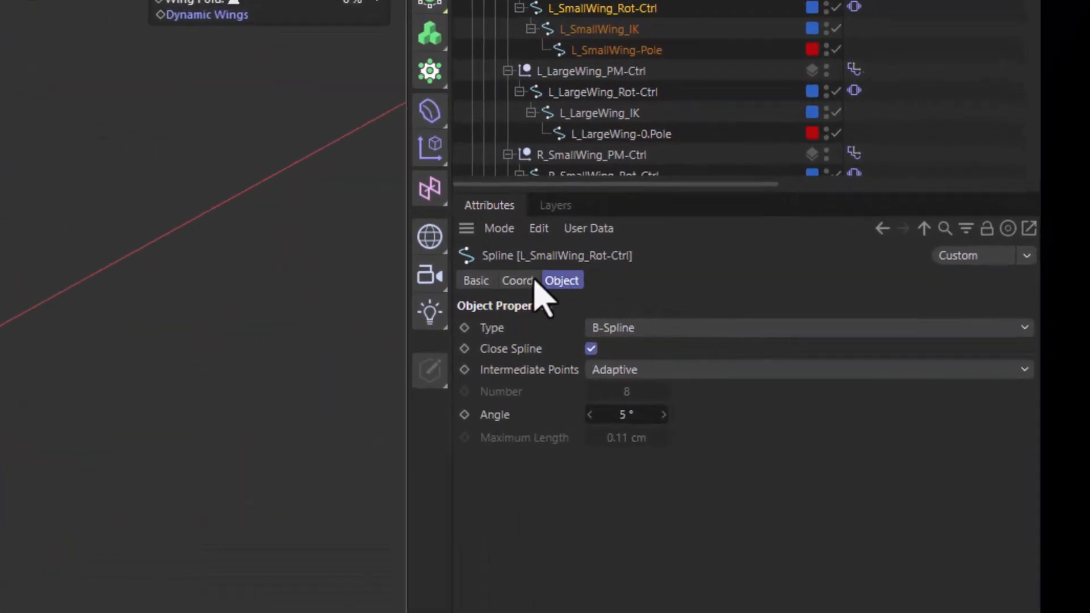
pyautogui.click(518, 280)
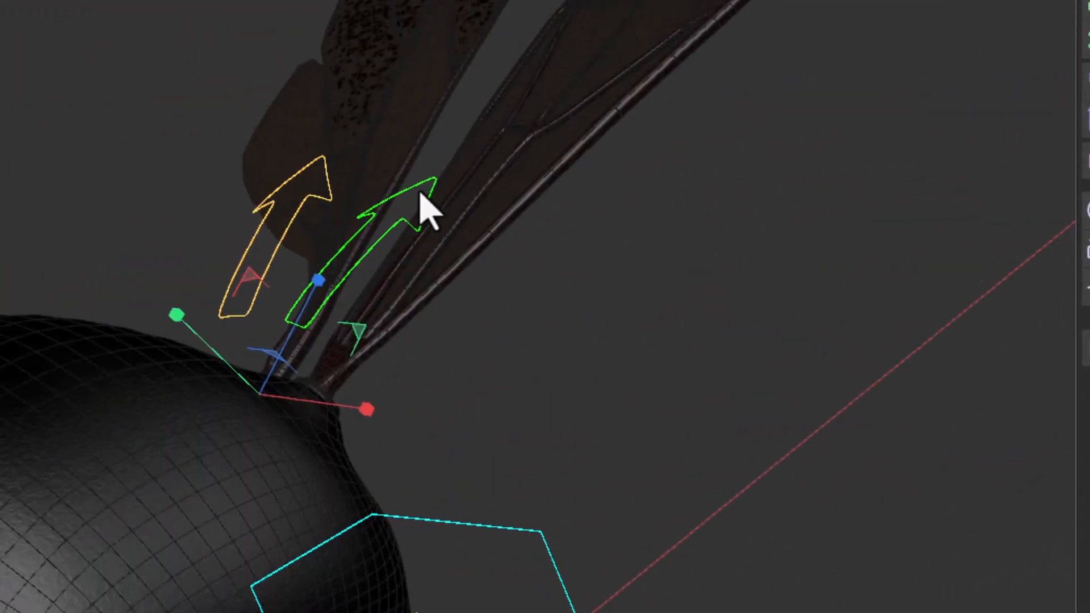
pyautogui.scroll(-3, 669, 307)
pyautogui.keyDown('alt'); pyautogui.moveTo(471, 345); pyautogui.dragTo(129, 417); pyautogui.keyUp('alt')
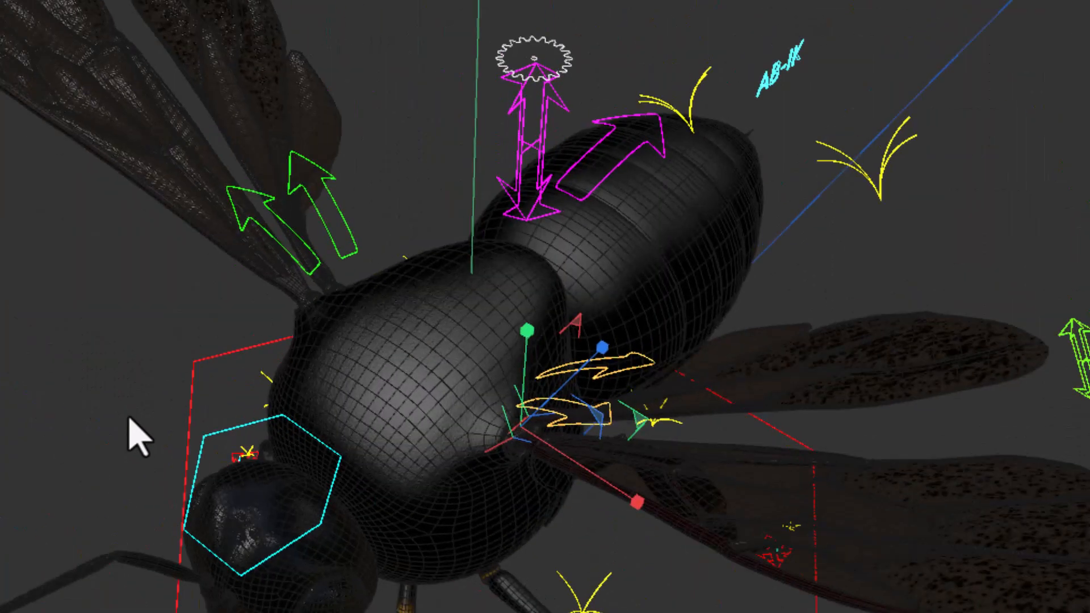
pyautogui.click(341, 222)
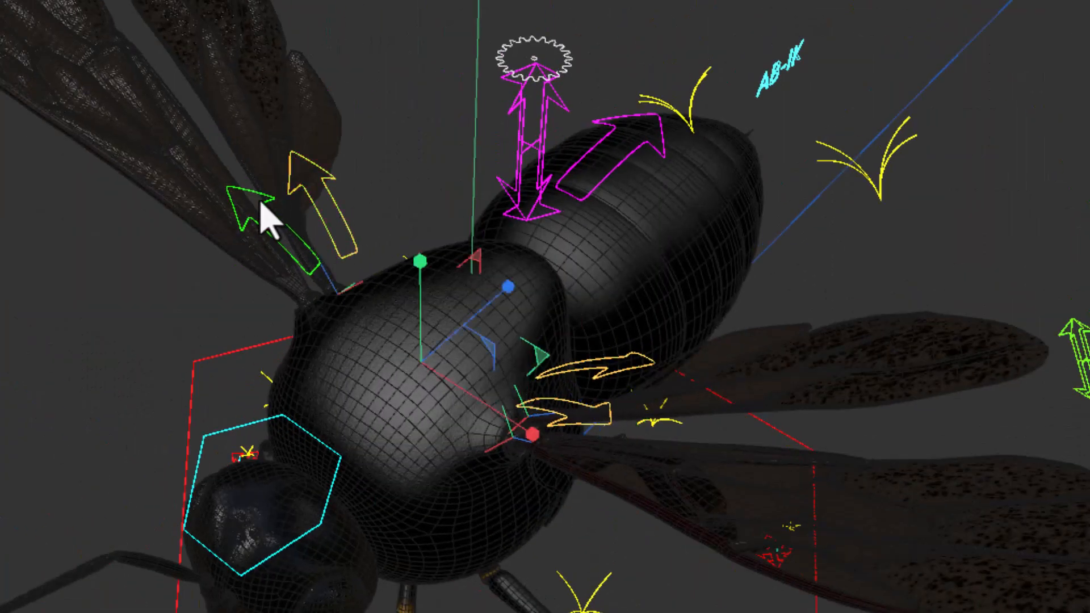
pyautogui.keyDown('shift'); pyautogui.click(267, 219); pyautogui.keyUp('shift')
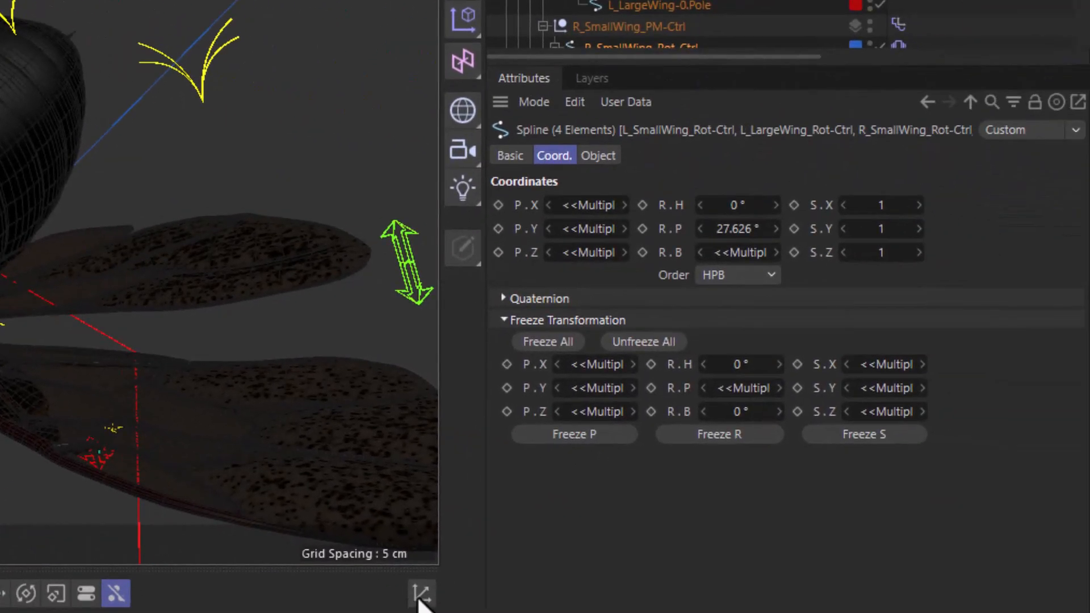
pyautogui.click(421, 596)
pyautogui.click(845, 579)
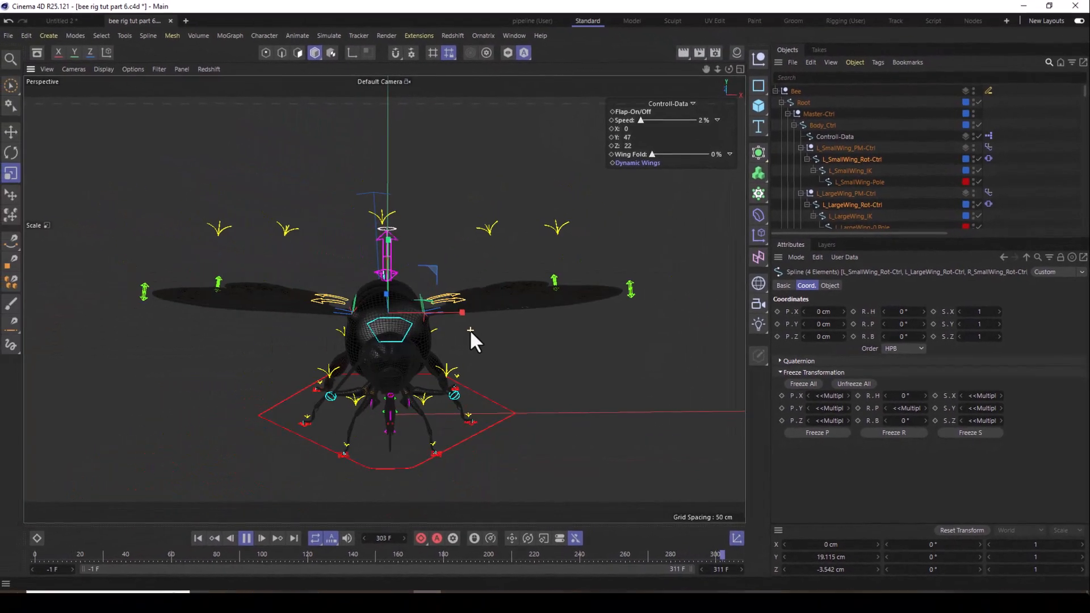
pyautogui.keyDown('alt'); pyautogui.moveTo(470, 330); pyautogui.dragTo(497, 364); pyautogui.keyUp('alt')
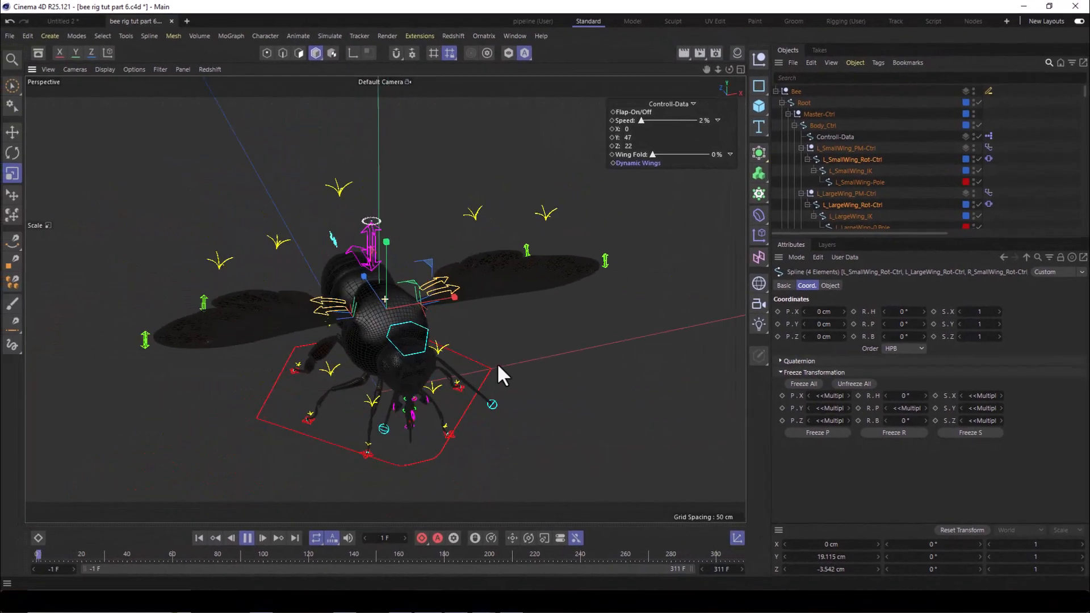
pyautogui.scroll(3, 360, 310)
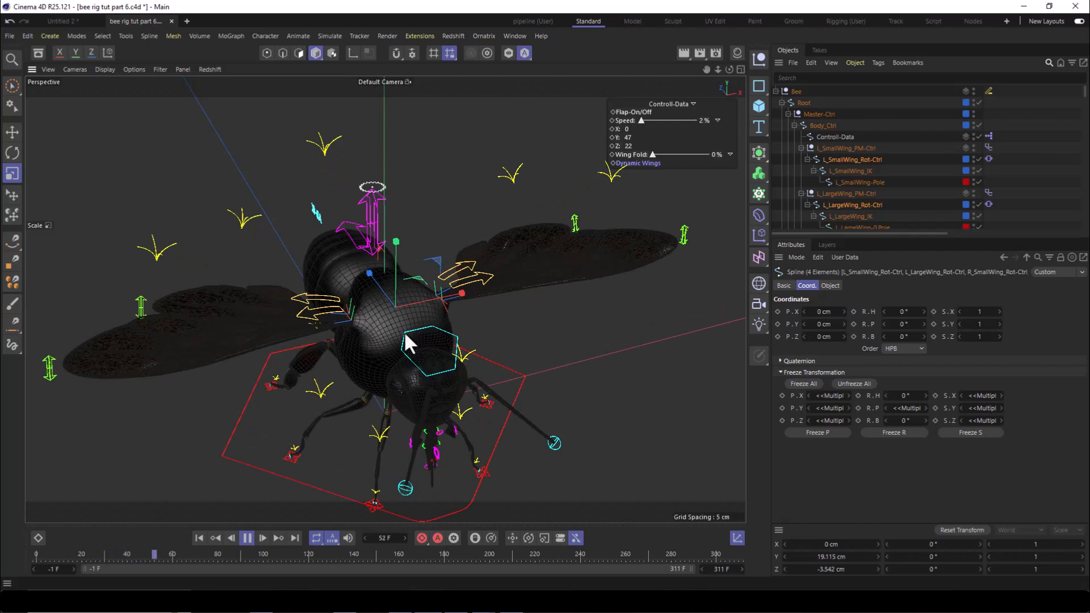
pyautogui.keyDown('alt'); pyautogui.moveTo(400, 332); pyautogui.dragTo(439, 332, button='middle'); pyautogui.keyUp('alt')
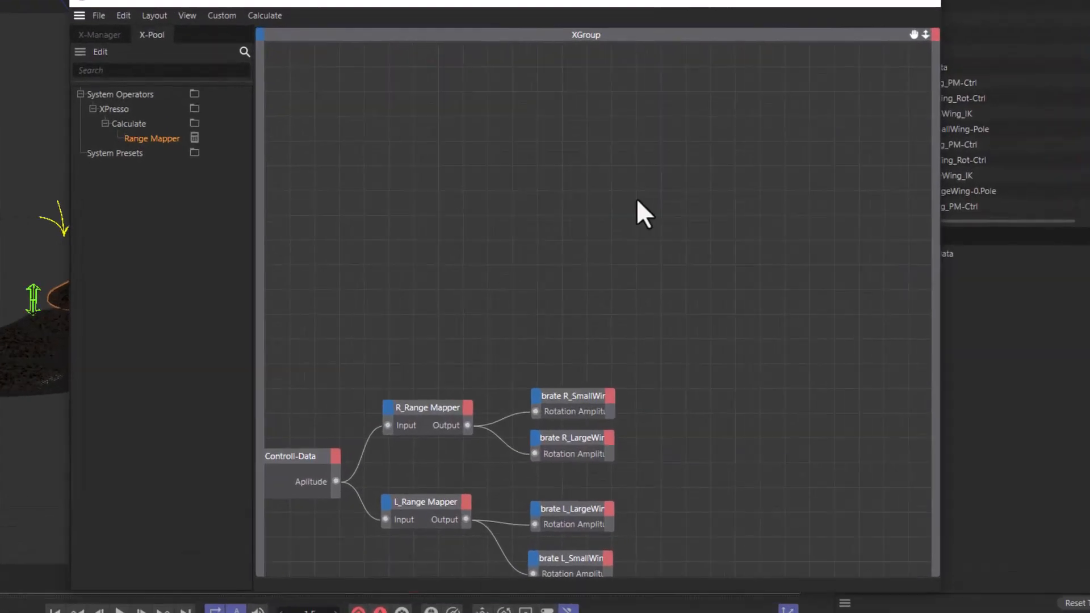
# Add an empty XGroup above the Range Mapper nodes and enlarge it to make room for several nodes
pyautogui.rightClick(738, 232)
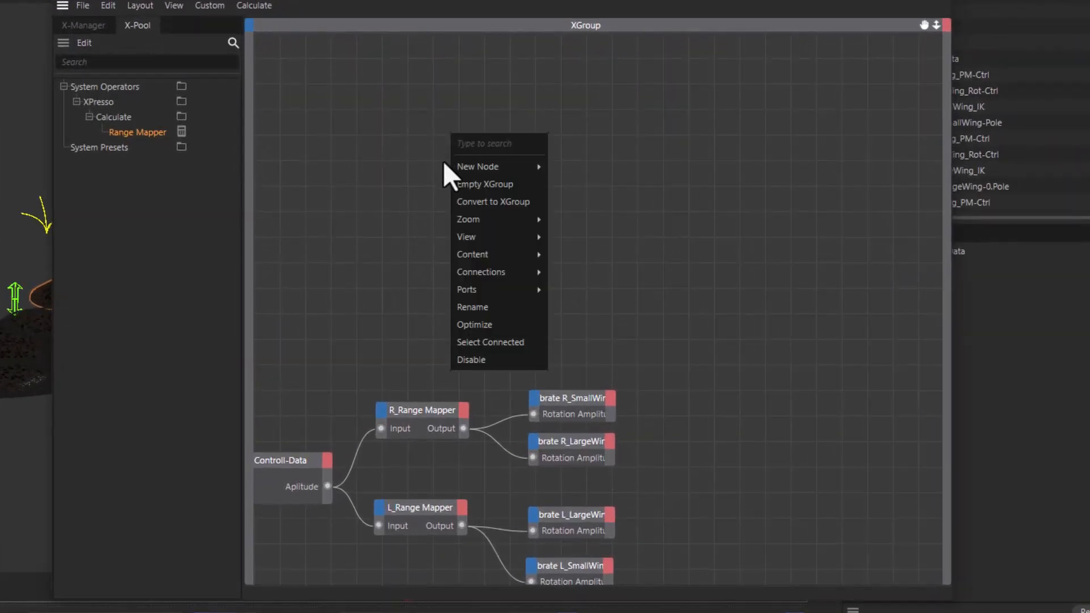
pyautogui.moveTo(505, 169)
pyautogui.moveTo(591, 172)
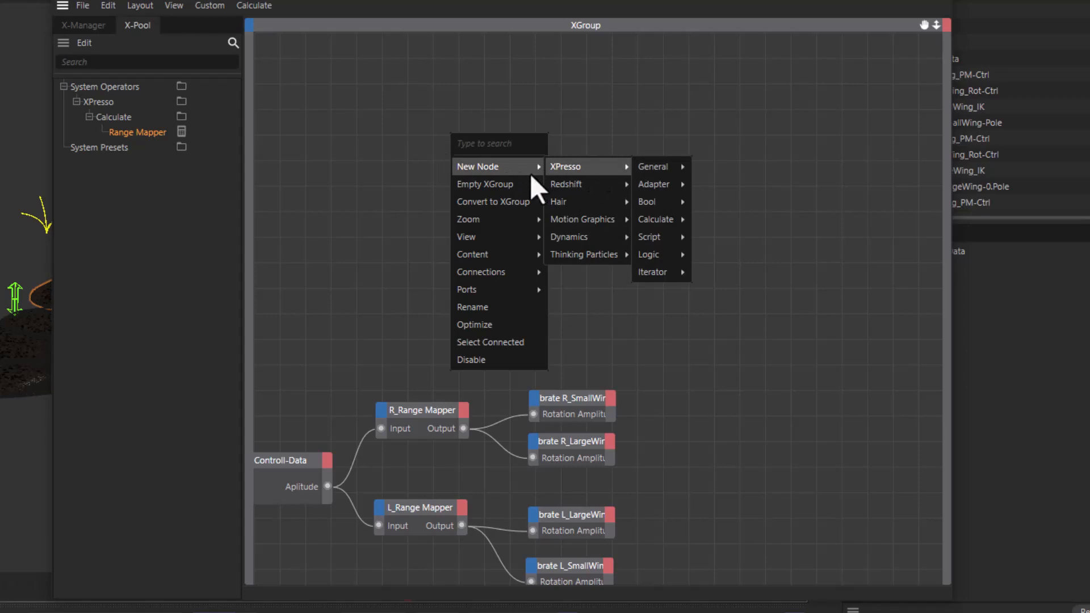
pyautogui.click(506, 183)
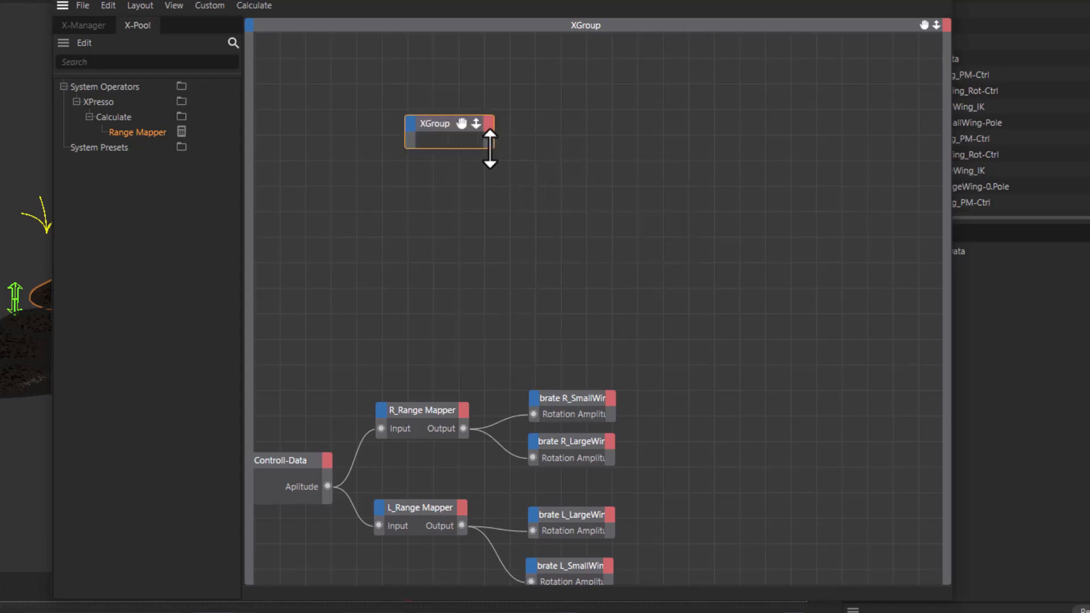
pyautogui.moveTo(489, 149); pyautogui.dragTo(703, 311)
pyautogui.moveTo(492, 207); pyautogui.dragTo(782, 223)
pyautogui.moveTo(596, 135); pyautogui.dragTo(552, 124)
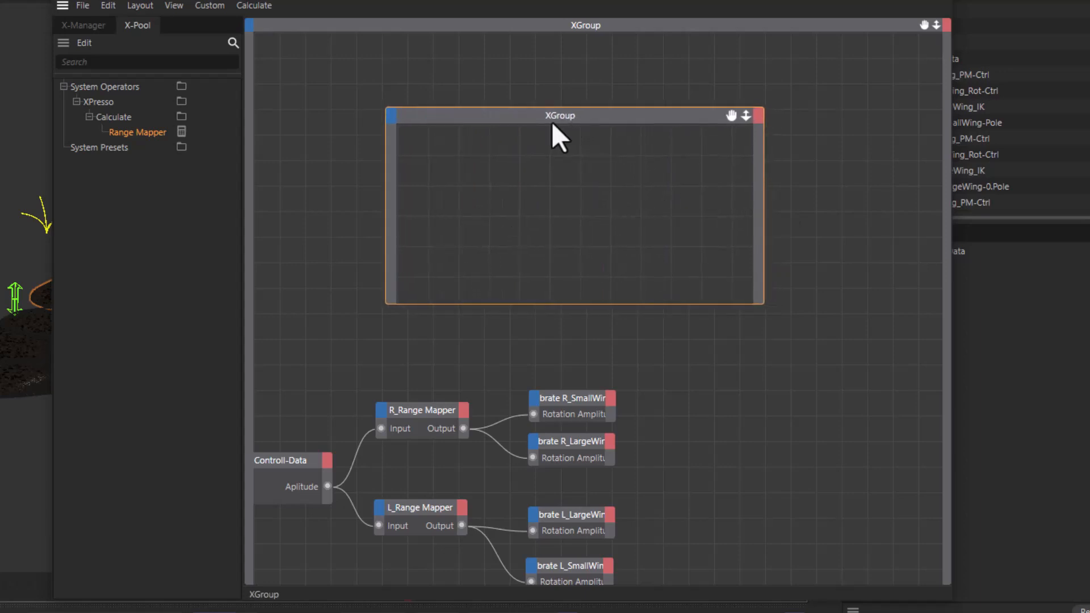
# Create a Constant node inside the new XGroup
pyautogui.rightClick(421, 152)
pyautogui.moveTo(474, 184)
pyautogui.moveTo(548, 185)
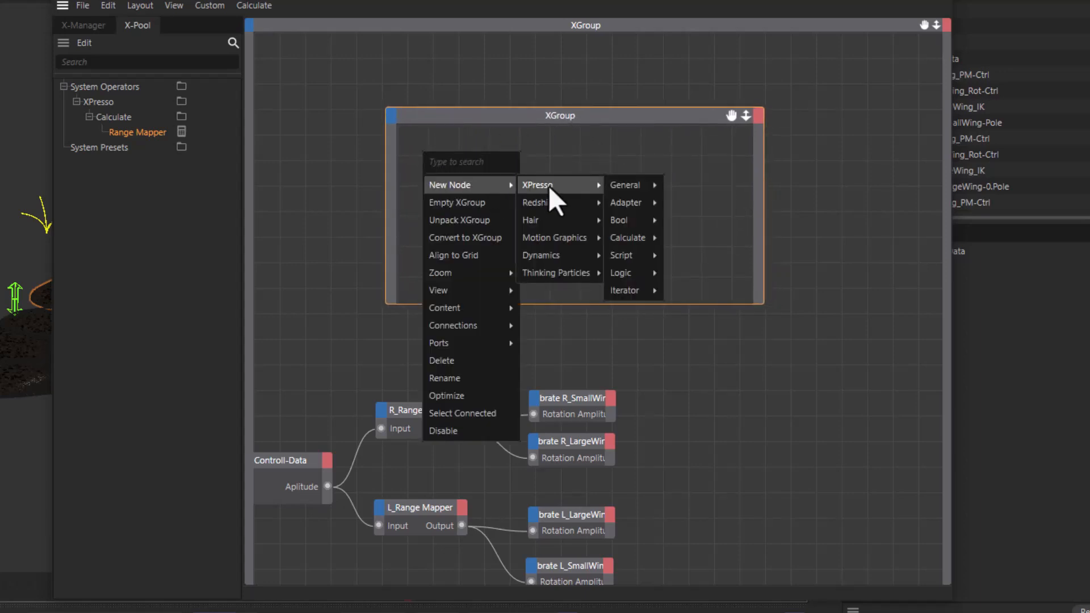
pyautogui.moveTo(632, 185)
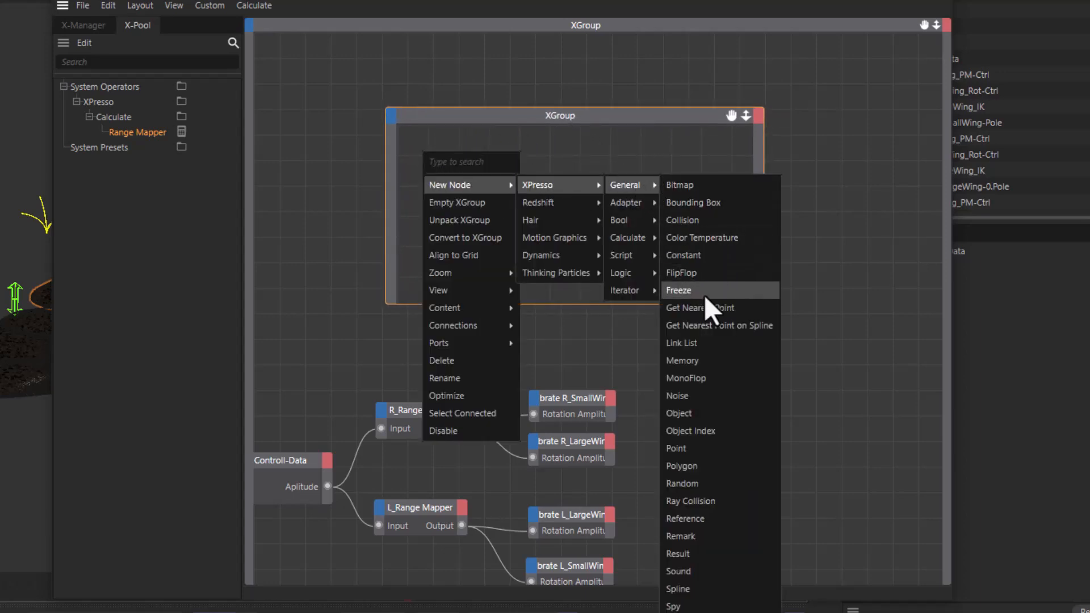
pyautogui.click(702, 256)
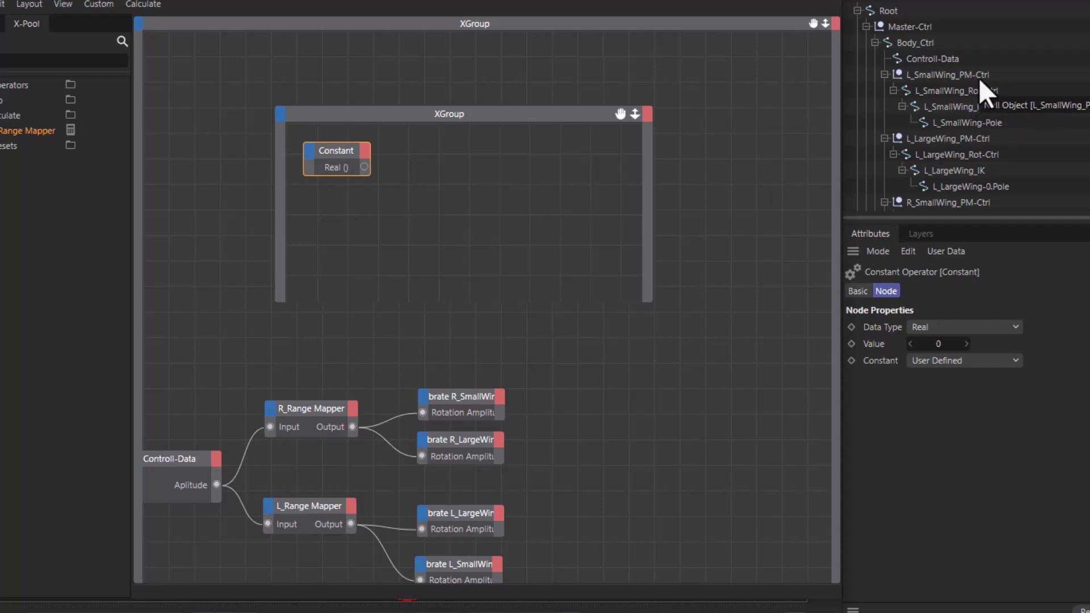
# Bring L_SmallWing, L_LargeWing, R_SmallWing and R_LargeWing Rot-Ctrl into the new XGroup as object nodes
pyautogui.click(972, 90)
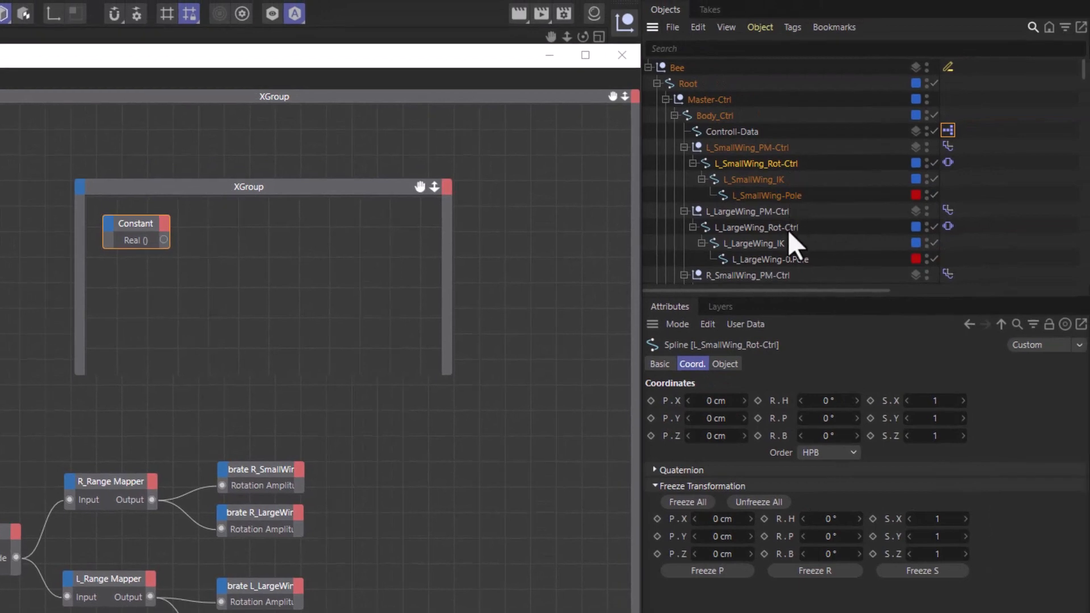
pyautogui.keyDown('ctrl'); pyautogui.click(788, 229); pyautogui.keyUp('ctrl')
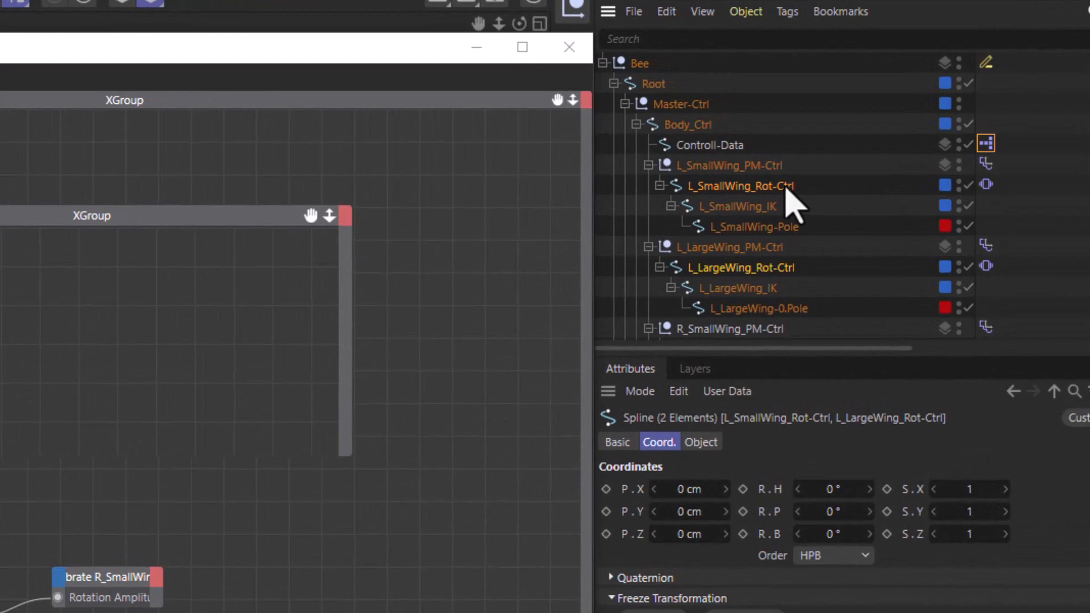
pyautogui.click(785, 189)
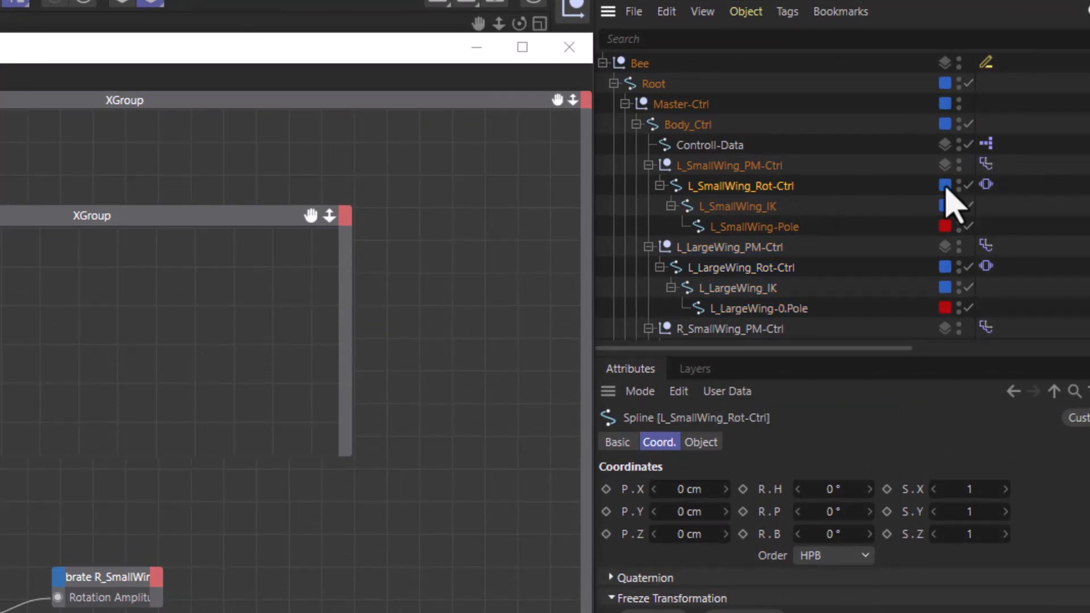
pyautogui.keyDown('ctrl'); pyautogui.click(788, 273); pyautogui.keyUp('ctrl')
pyautogui.scroll(-2, 821, 277)
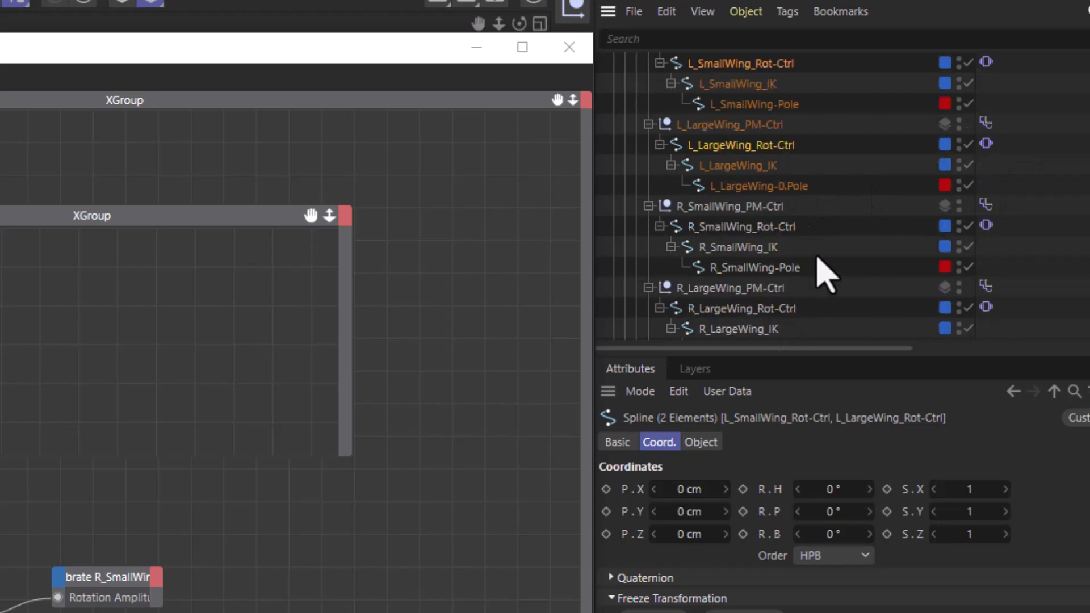
pyautogui.keyDown('ctrl'); pyautogui.click(766, 227); pyautogui.keyUp('ctrl')
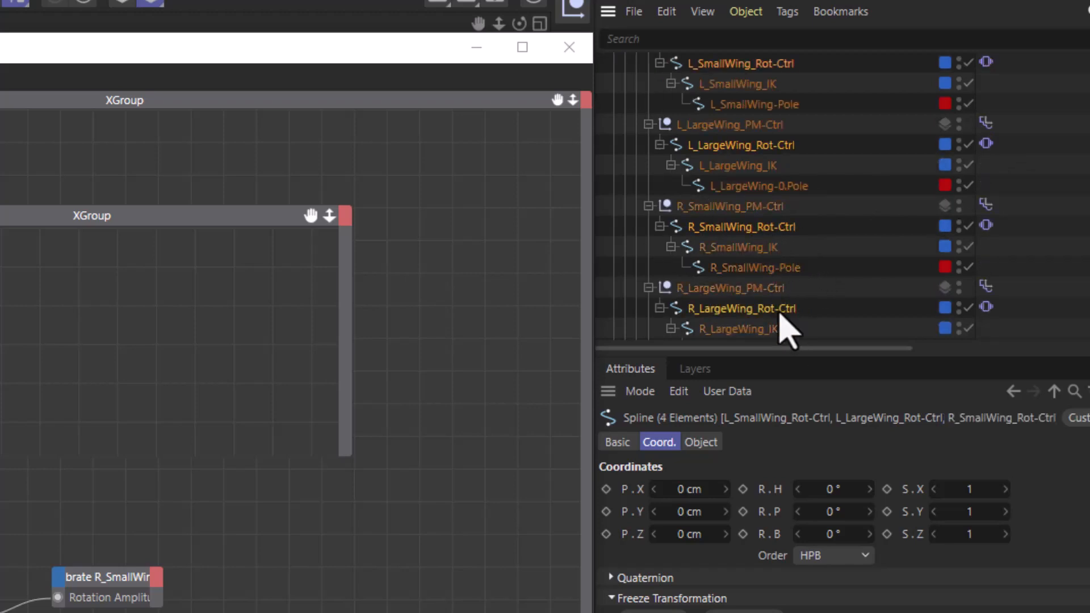
pyautogui.moveTo(763, 228); pyautogui.dragTo(214, 301)
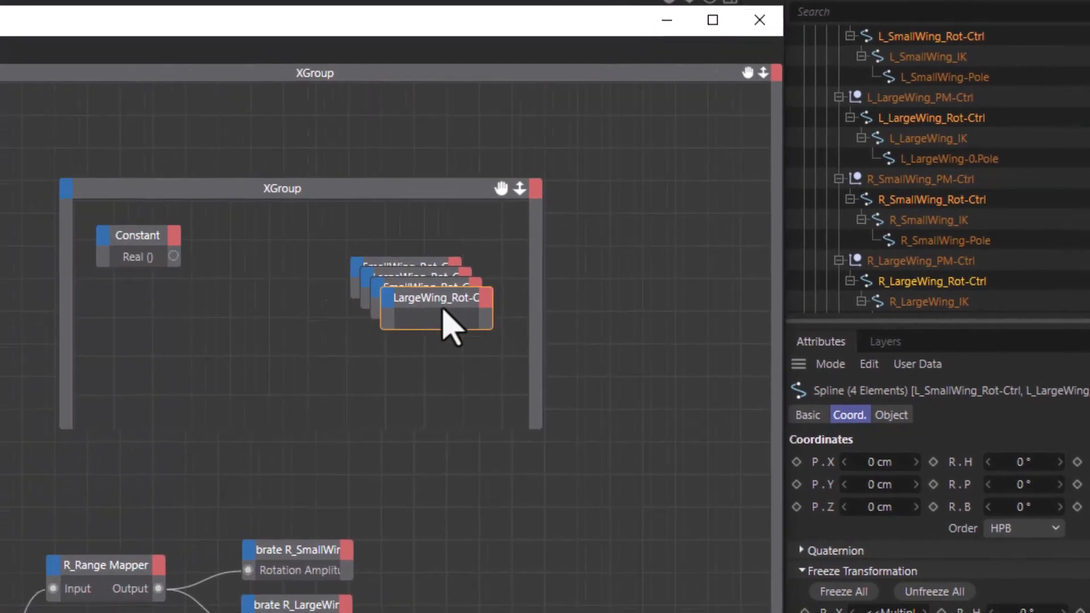
# Spread the four overlapping wing Rot-Ctrl nodes into a vertical column inside the new XGroup
pyautogui.moveTo(258, 341); pyautogui.dragTo(252, 454)
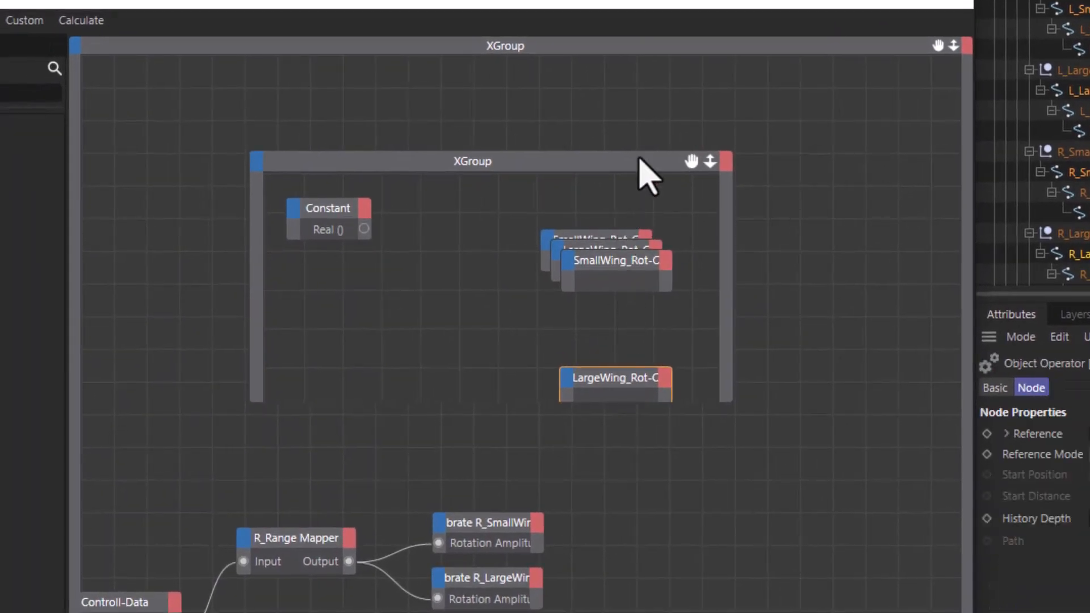
pyautogui.moveTo(639, 159); pyautogui.dragTo(628, 221)
pyautogui.click(624, 132)
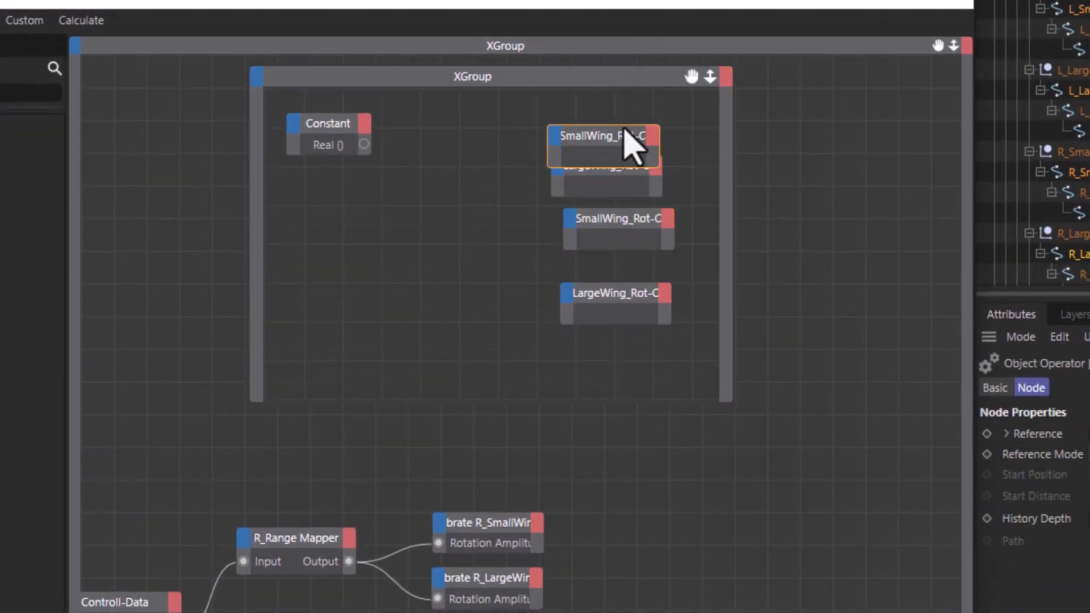
pyautogui.moveTo(632, 145); pyautogui.dragTo(630, 119)
pyautogui.moveTo(621, 309); pyautogui.dragTo(621, 335)
pyautogui.moveTo(619, 227); pyautogui.dragTo(619, 252)
# Widen the four wing Rot-Ctrl nodes enough to fit their full names
pyautogui.moveTo(553, 170); pyautogui.dragTo(499, 158)
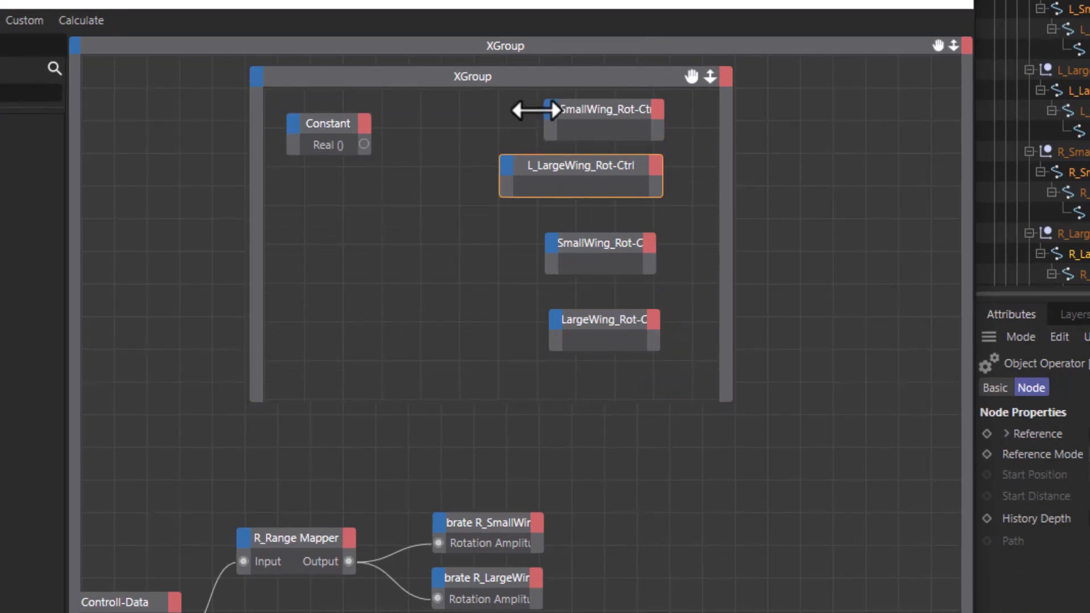
pyautogui.moveTo(536, 110); pyautogui.dragTo(493, 110)
pyautogui.moveTo(544, 244); pyautogui.dragTo(493, 244)
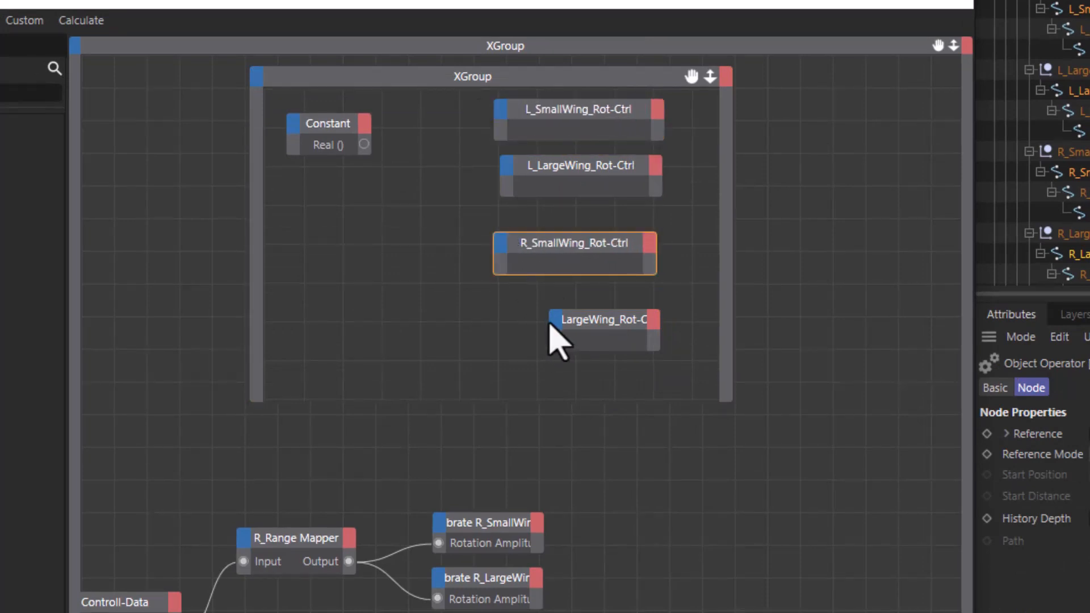
pyautogui.moveTo(550, 327); pyautogui.dragTo(484, 326)
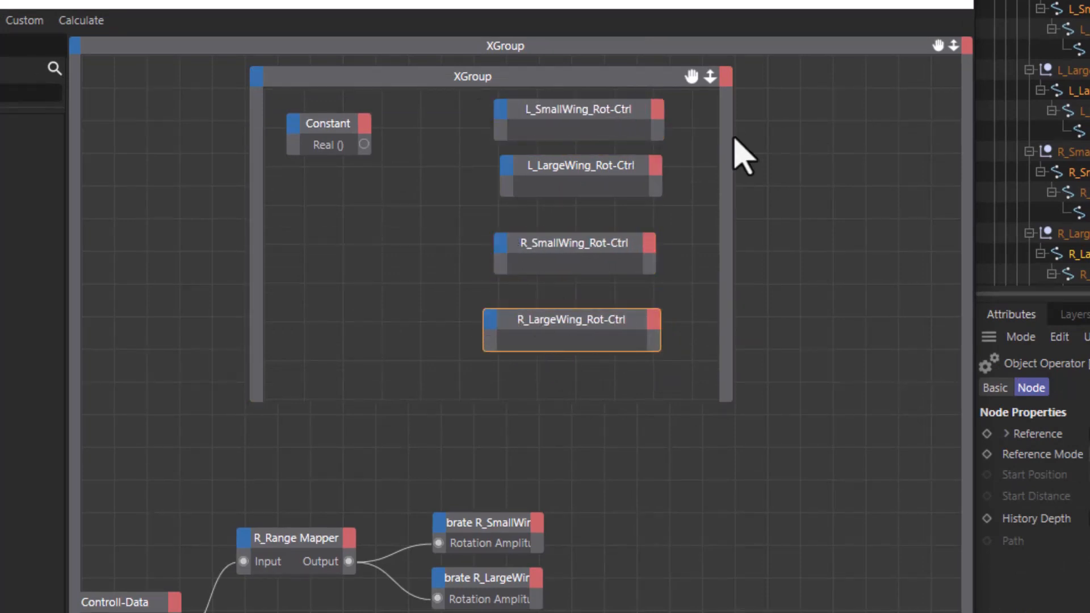
# Add Rotation H, P and B input ports to the L_SmallWing_Rot-Ctrl node
pyautogui.click(603, 116)
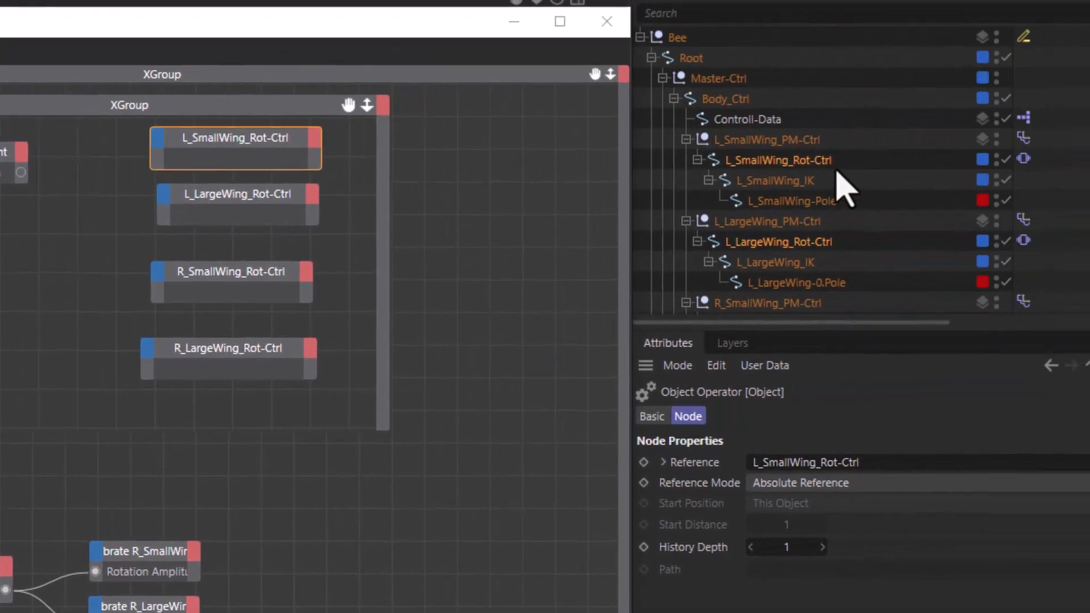
pyautogui.click(795, 163)
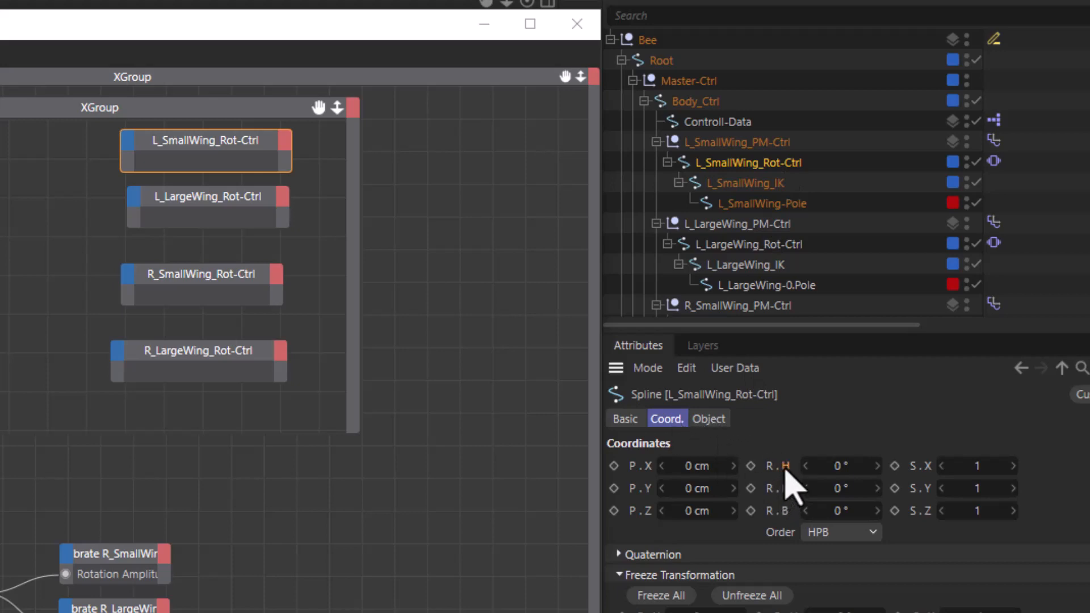
pyautogui.moveTo(785, 470); pyautogui.dragTo(137, 153)
pyautogui.moveTo(781, 489); pyautogui.dragTo(138, 159)
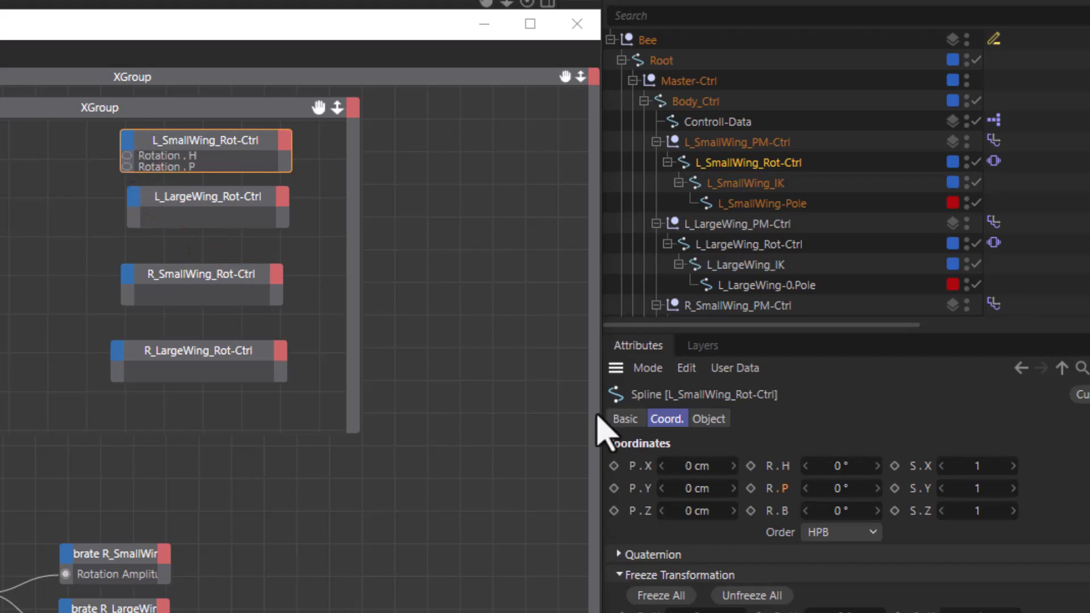
pyautogui.moveTo(791, 511); pyautogui.dragTo(132, 149)
# Add Rotation H, P and B input ports to the L_LargeWing_Rot-Ctrl node
pyautogui.click(766, 246)
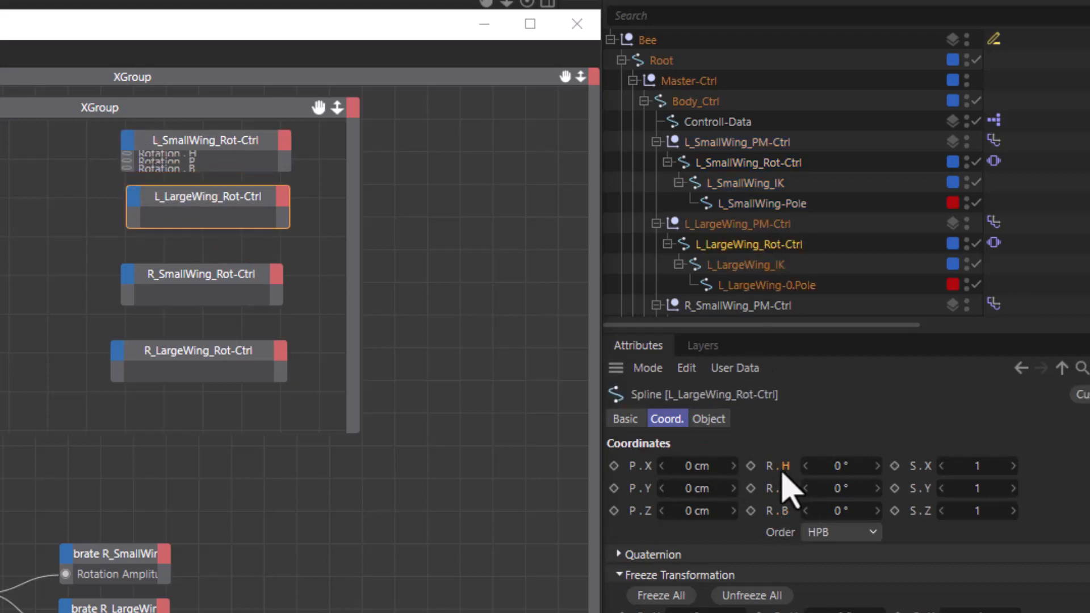
pyautogui.moveTo(784, 475); pyautogui.dragTo(136, 219)
pyautogui.moveTo(781, 515); pyautogui.dragTo(143, 224)
# Add Rotation H, P and B input ports to the R_SmallWing_Rot-Ctrl node
pyautogui.scroll(-2, 764, 228)
pyautogui.click(755, 206)
pyautogui.moveTo(783, 466); pyautogui.dragTo(128, 280)
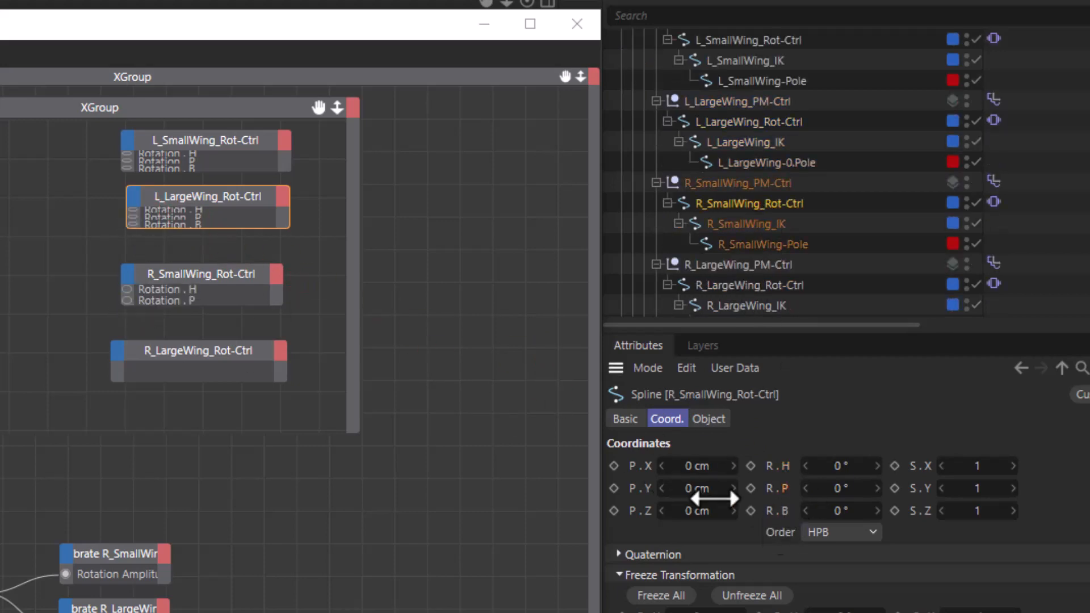
pyautogui.moveTo(781, 511); pyautogui.dragTo(127, 282)
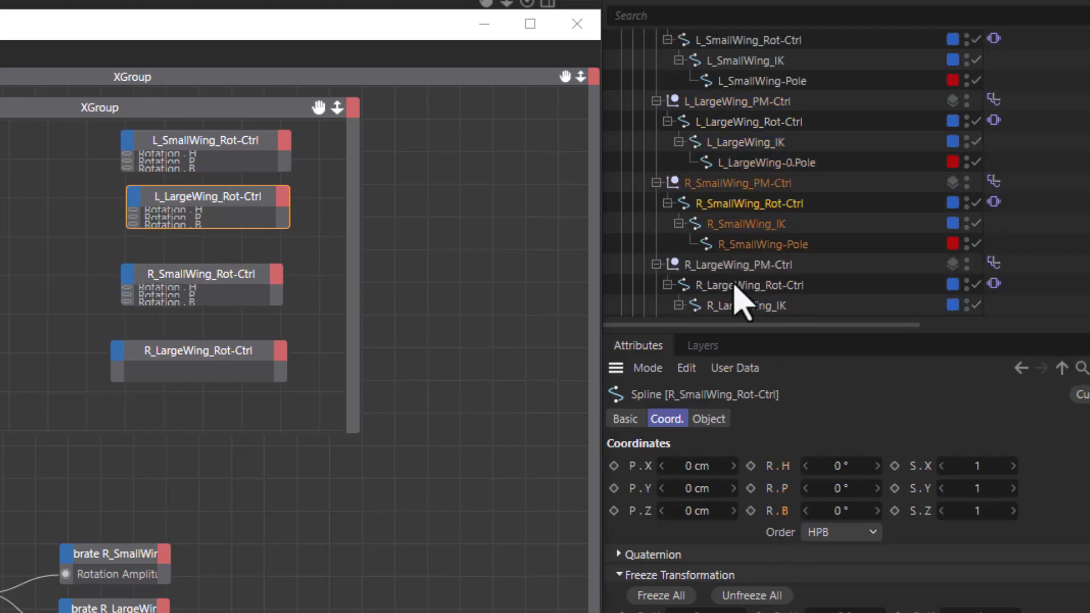
# Add Rotation H, P and B input ports to the R_LargeWing_Rot-Ctrl node
pyautogui.click(734, 283)
pyautogui.moveTo(785, 466); pyautogui.dragTo(117, 355)
pyautogui.moveTo(783, 490); pyautogui.dragTo(117, 357)
pyautogui.moveTo(781, 511); pyautogui.dragTo(117, 357)
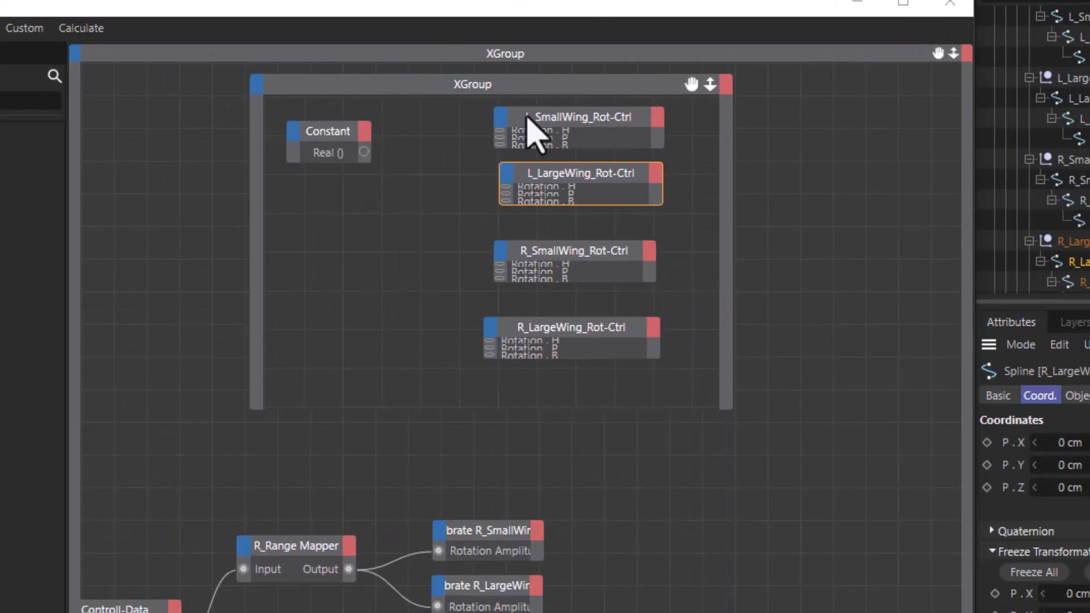
# Turn on the Active option of the inner XGroup and add an Enable input port to it
pyautogui.click(509, 90)
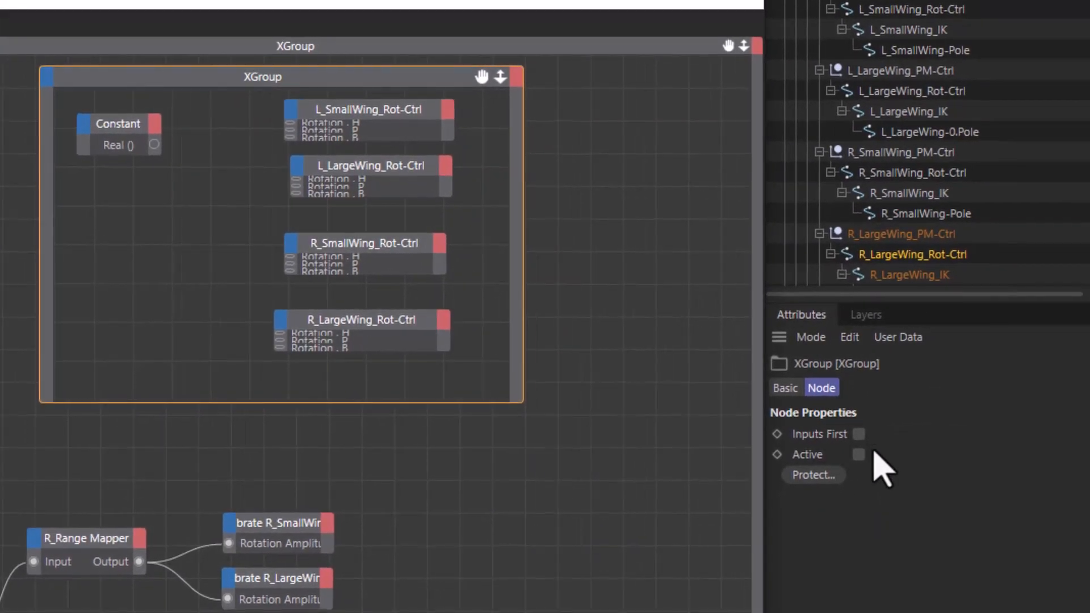
pyautogui.click(1009, 459)
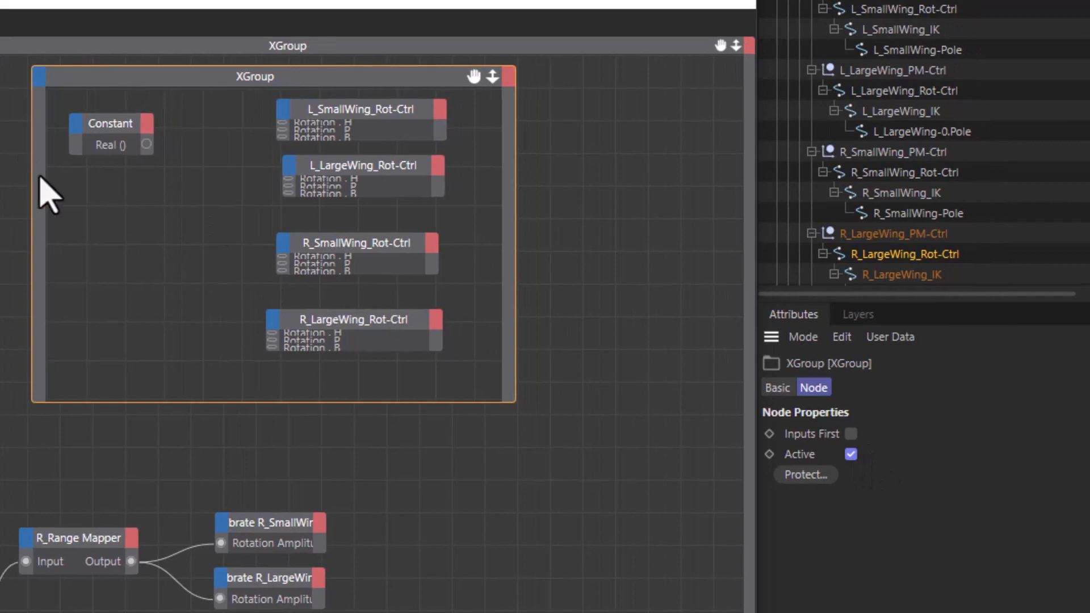
pyautogui.click(38, 78)
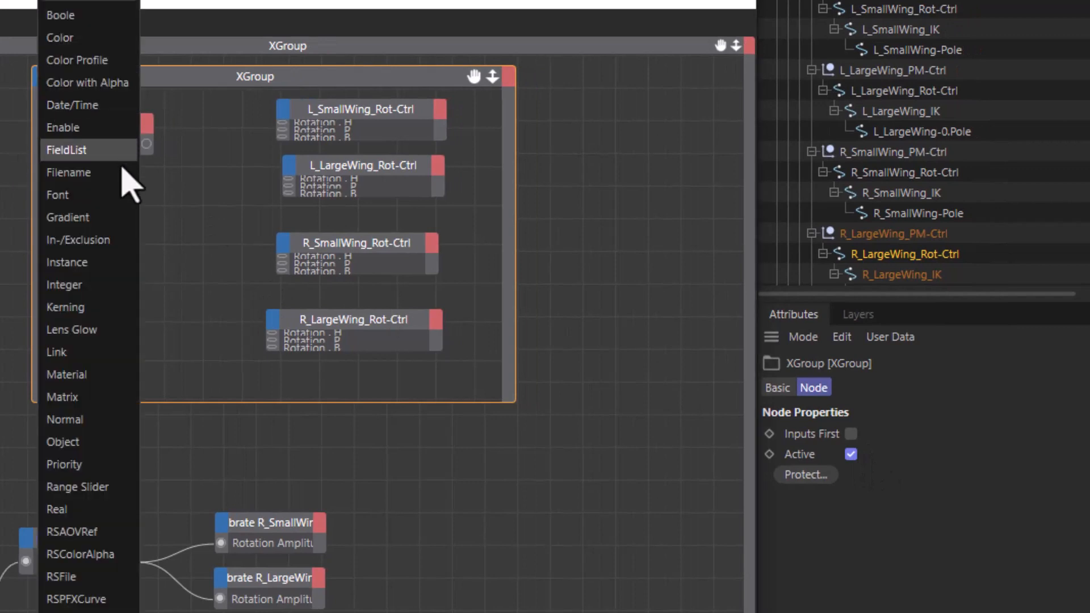
pyautogui.click(67, 129)
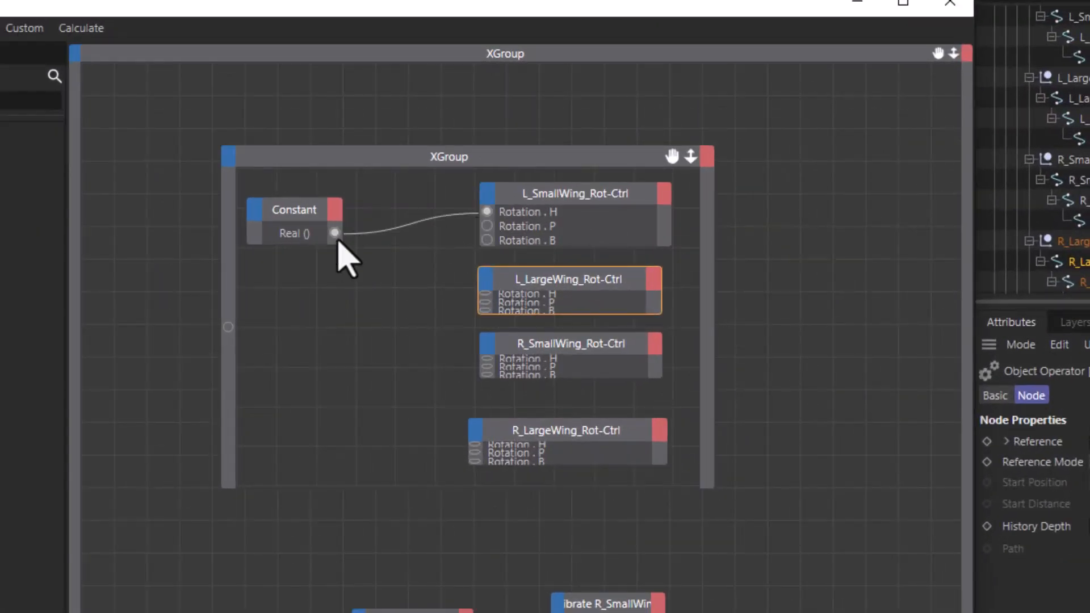
# Connect the Constant's Real output to Rotation P and B of L_SmallWing_Rot-Ctrl and to Rotation H, P and B of L_LargeWing_Rot-Ctrl
pyautogui.moveTo(336, 235); pyautogui.dragTo(490, 227)
pyautogui.moveTo(336, 233); pyautogui.dragTo(487, 240)
pyautogui.moveTo(335, 233); pyautogui.dragTo(486, 294)
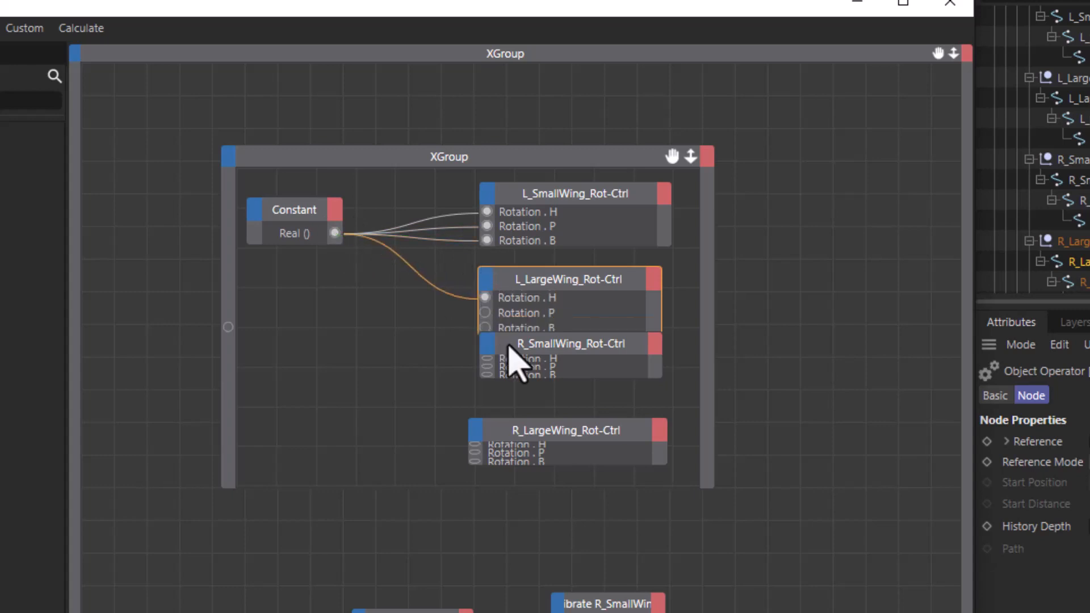
pyautogui.moveTo(509, 343); pyautogui.dragTo(503, 372)
pyautogui.moveTo(335, 233); pyautogui.dragTo(486, 328)
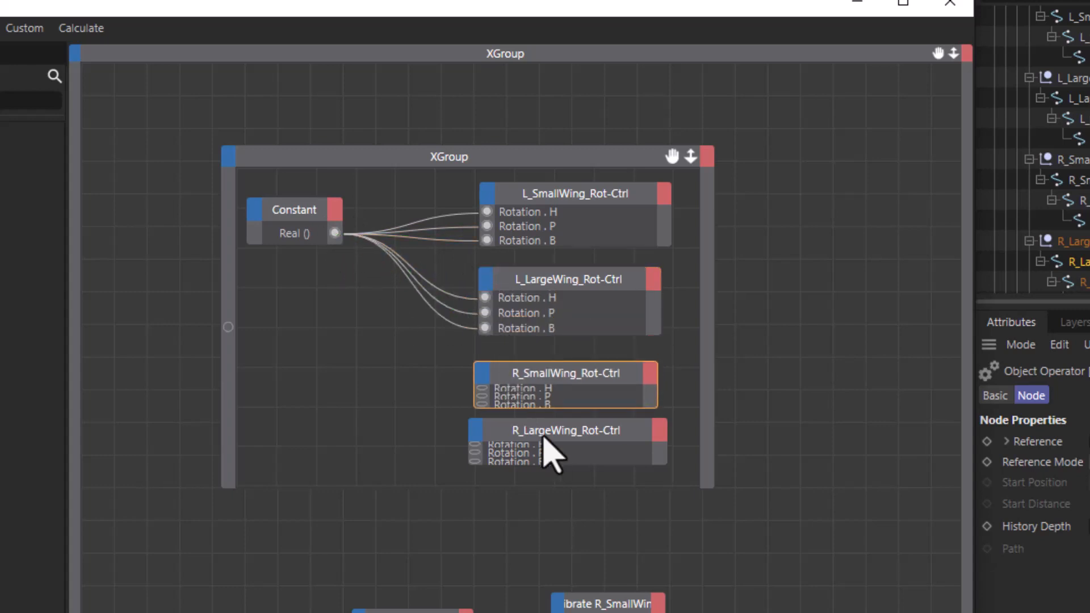
# Enlarge the inner XGroup and both right-wing Rot-Ctrl nodes, spacing the nodes apart so their ports are readable
pyautogui.moveTo(555, 464); pyautogui.dragTo(572, 546)
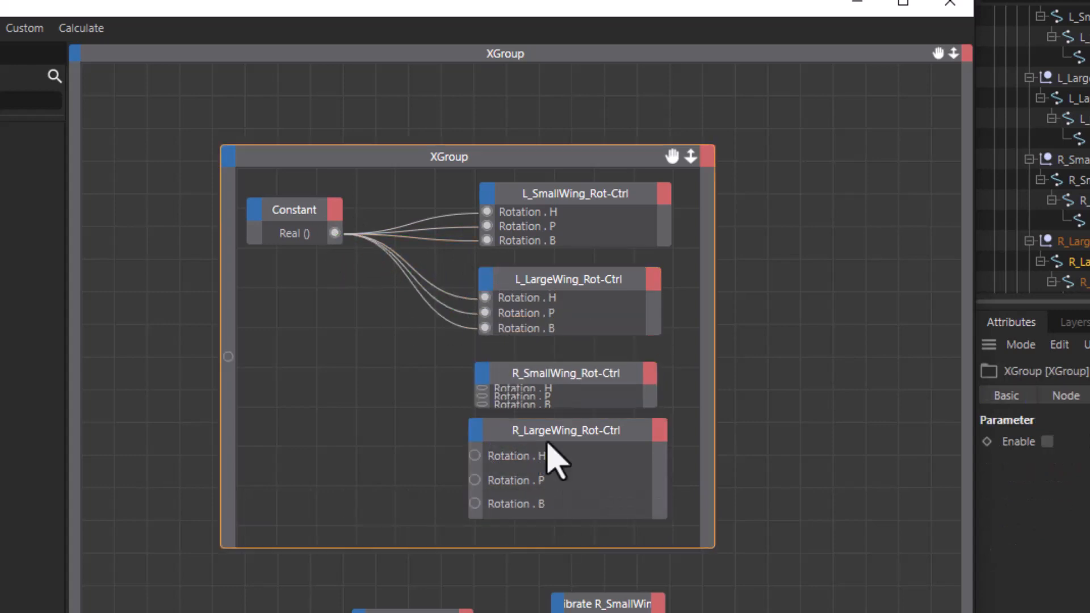
pyautogui.moveTo(547, 435); pyautogui.dragTo(539, 459)
pyautogui.moveTo(531, 407); pyautogui.dragTo(528, 435)
# Connect the Constant's Real output to Rotation H, P and B of R_SmallWing_Rot-Ctrl and R_LargeWing_Rot-Ctrl
pyautogui.moveTo(482, 393)
pyautogui.mouseDown()
pyautogui.moveTo(335, 233)
pyautogui.moveTo(482, 410)
pyautogui.mouseUp()
pyautogui.moveTo(335, 234); pyautogui.dragTo(482, 426)
pyautogui.moveTo(335, 233); pyautogui.dragTo(467, 479)
pyautogui.moveTo(335, 233); pyautogui.dragTo(466, 504)
pyautogui.moveTo(335, 233); pyautogui.dragTo(470, 528)
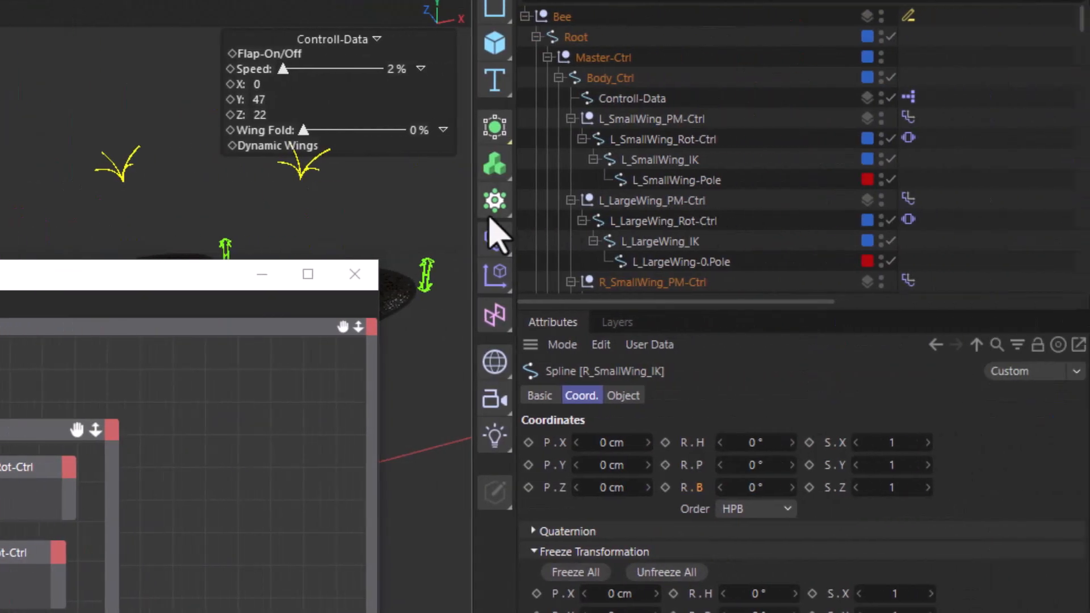
# Set the Flap-On/Off user data of the Controll-Data spline as the XPressions driver
pyautogui.click(629, 105)
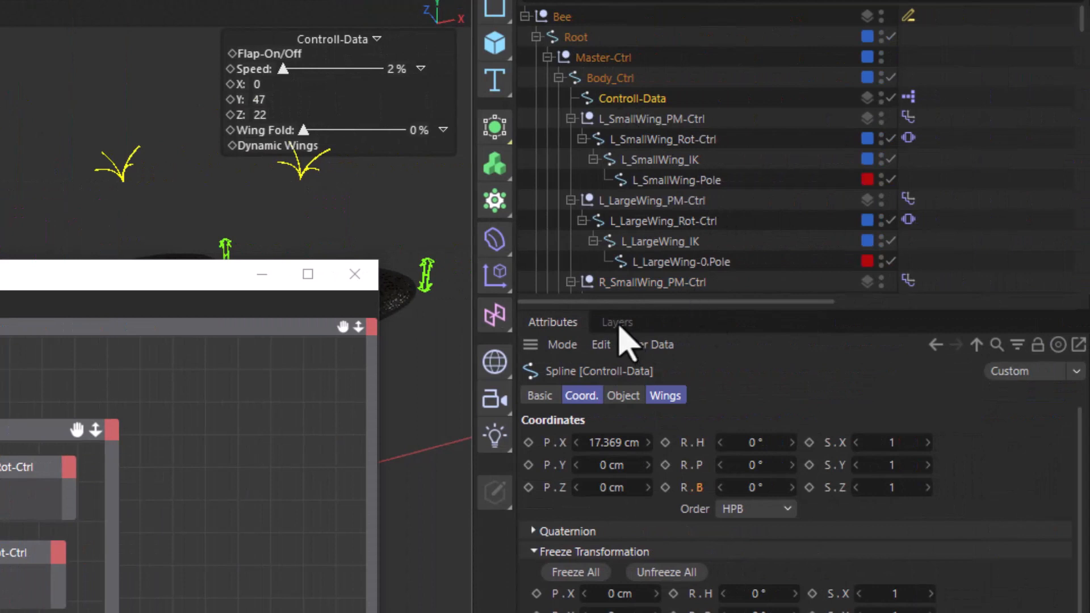
pyautogui.click(665, 395)
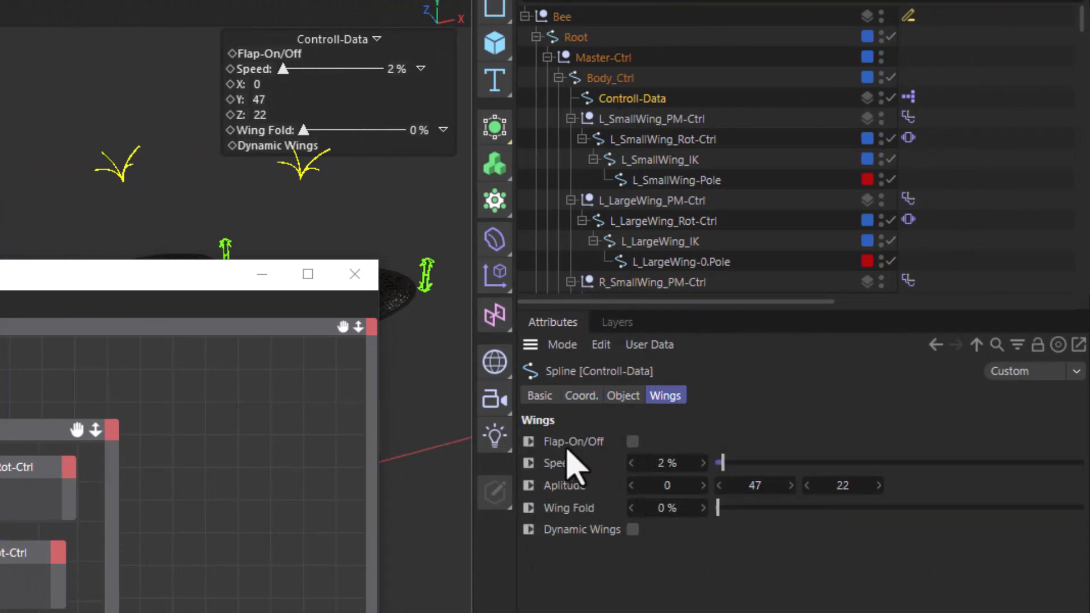
pyautogui.rightClick(583, 463)
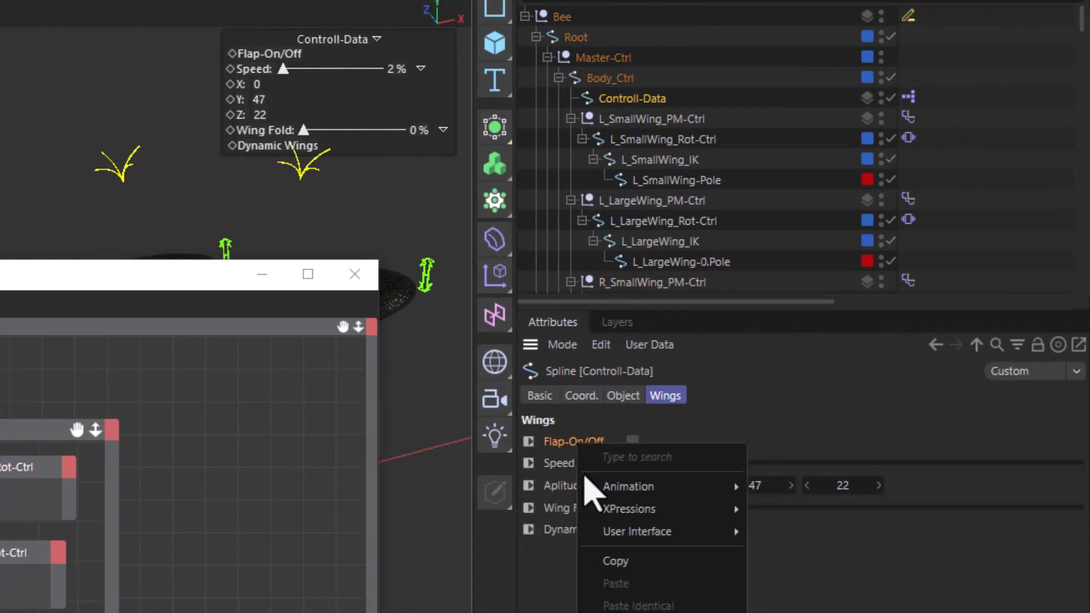
pyautogui.click(755, 511)
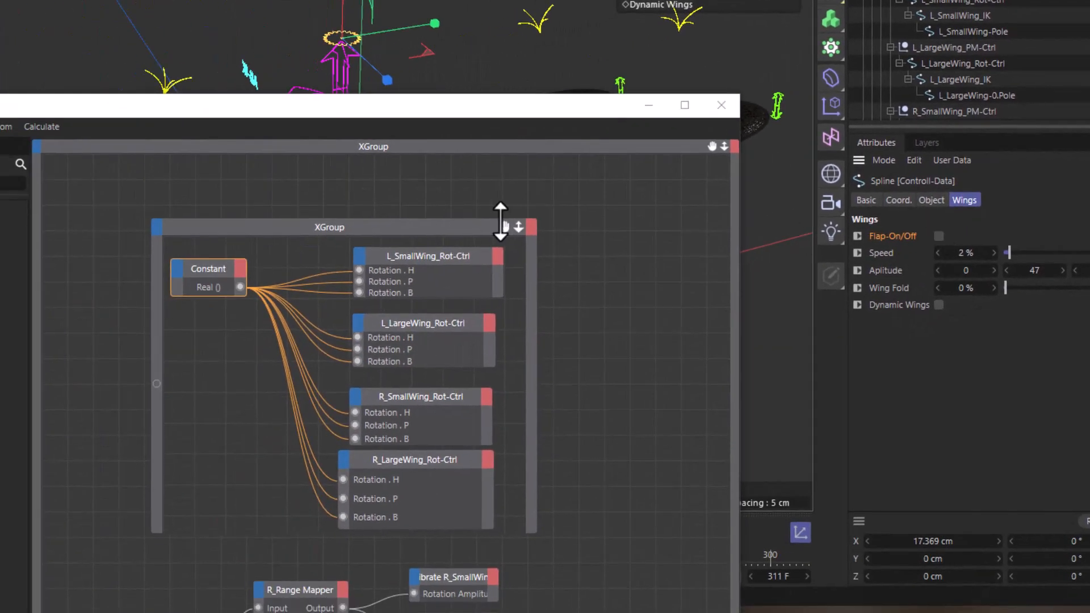
# Set the inner XGroup's Enable parameter as driven (Absolute) by the chosen driver
pyautogui.click(423, 229)
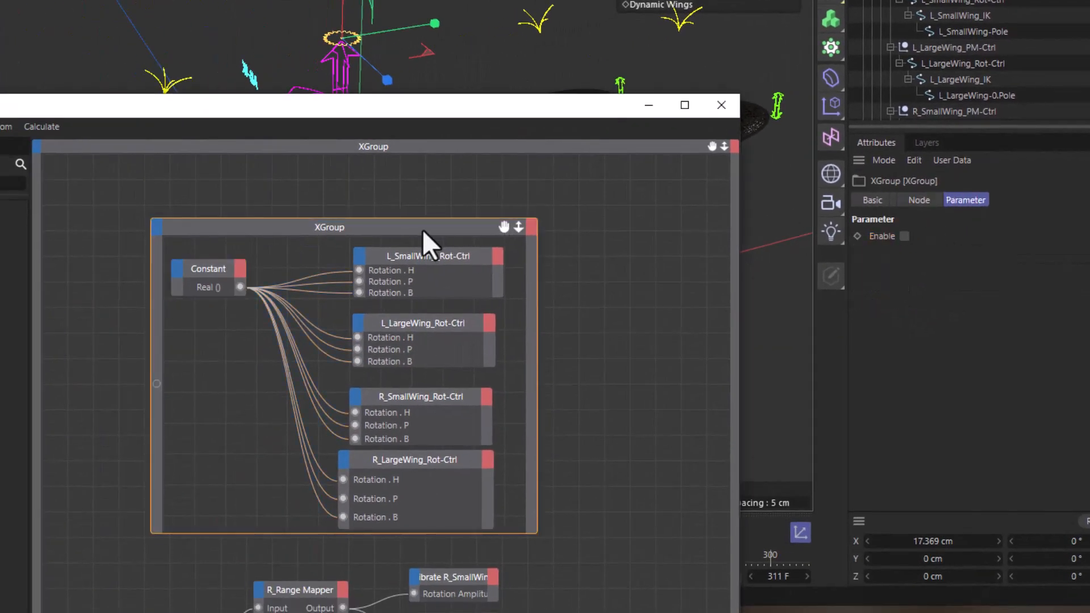
pyautogui.click(870, 202)
pyautogui.click(965, 200)
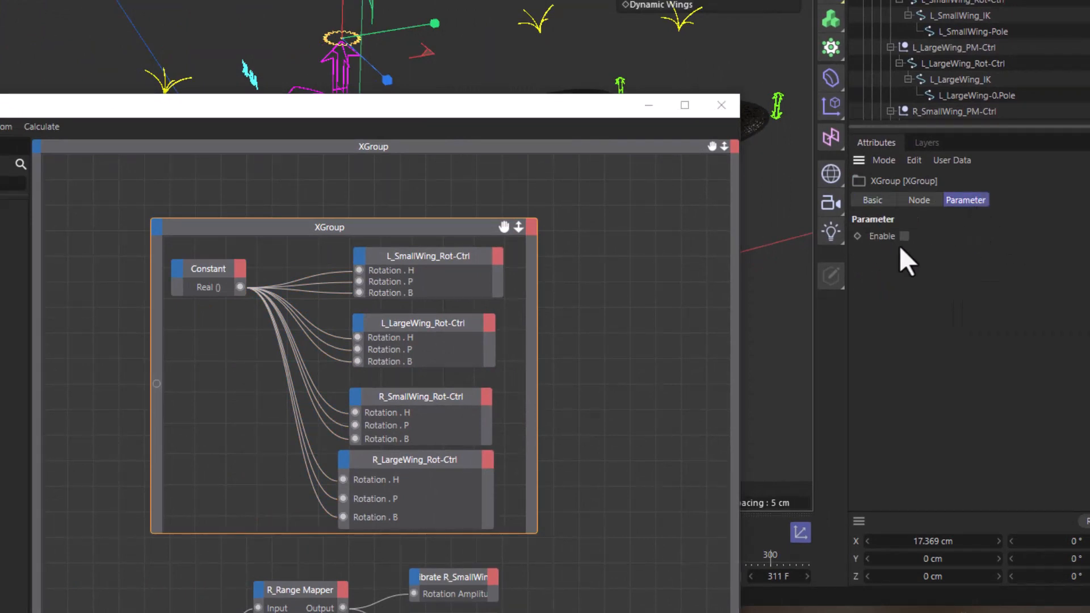
pyautogui.rightClick(884, 237)
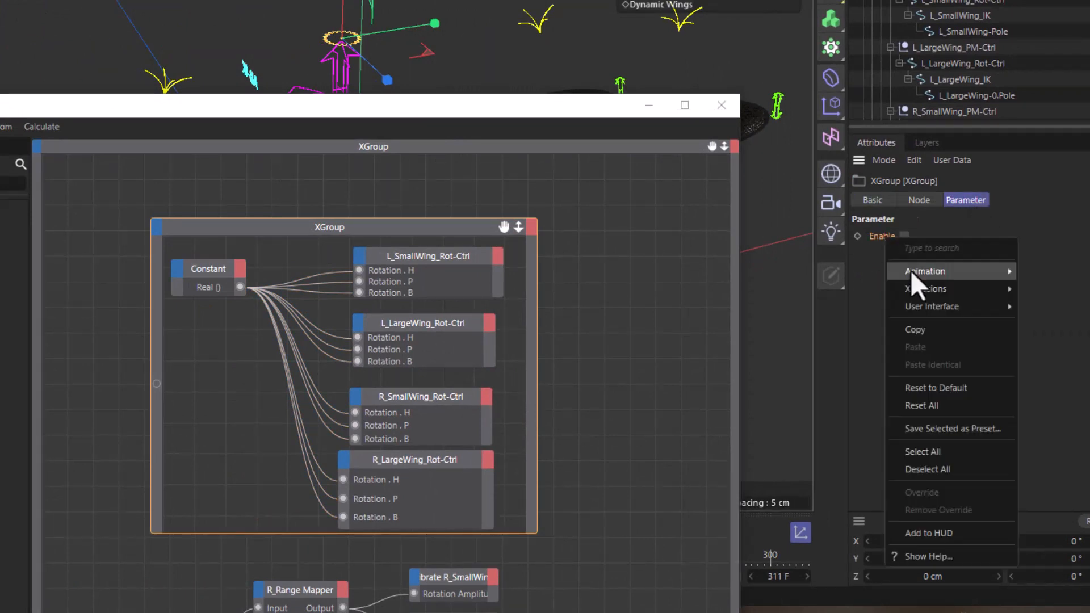
pyautogui.moveTo(938, 289)
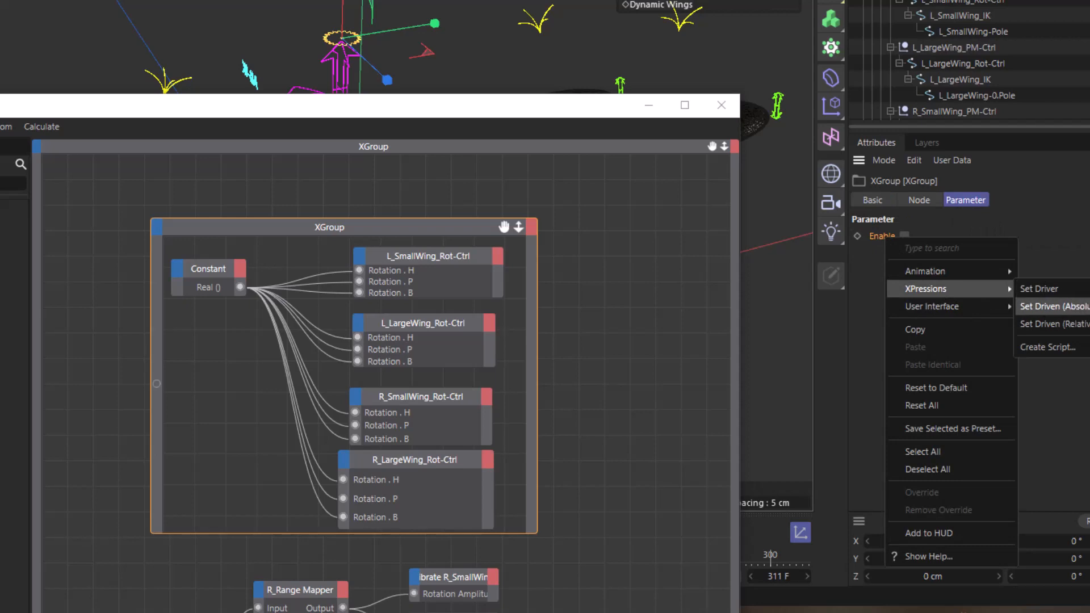
pyautogui.click(1050, 307)
pyautogui.click(779, 26)
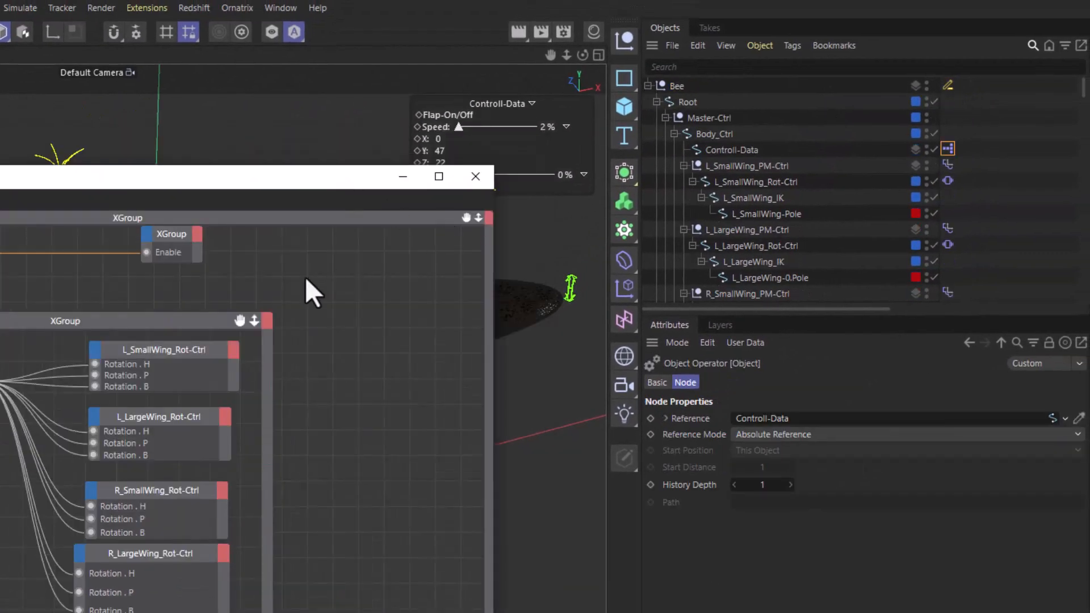
pyautogui.click(169, 320)
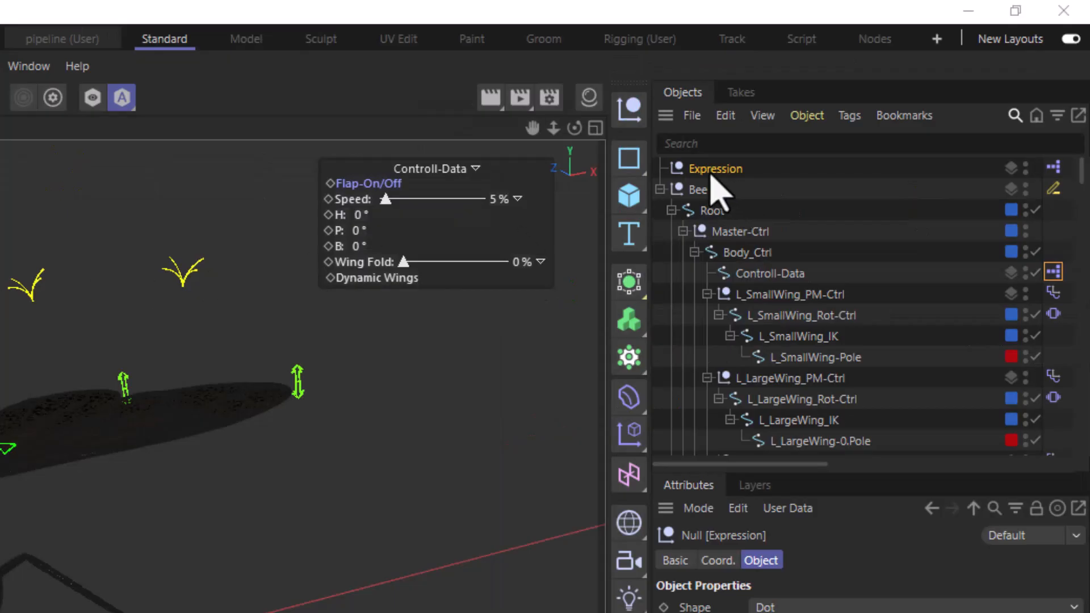
# Move the XPresso tag from the Expression null onto Body_Ctrl and delete the empty Expression null
pyautogui.click(1054, 167)
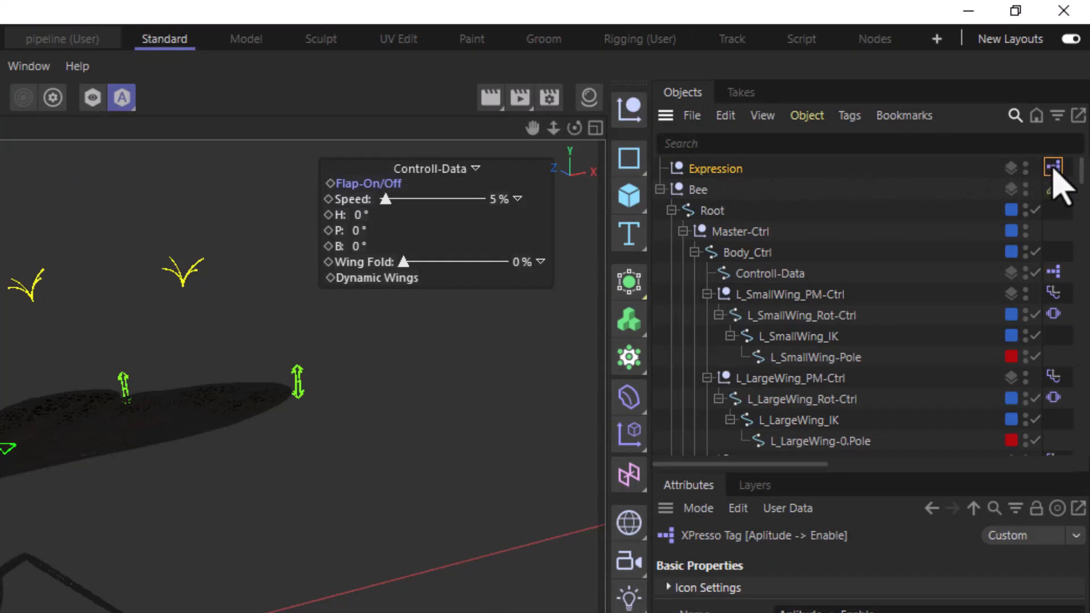
pyautogui.moveTo(1051, 171); pyautogui.dragTo(1055, 254)
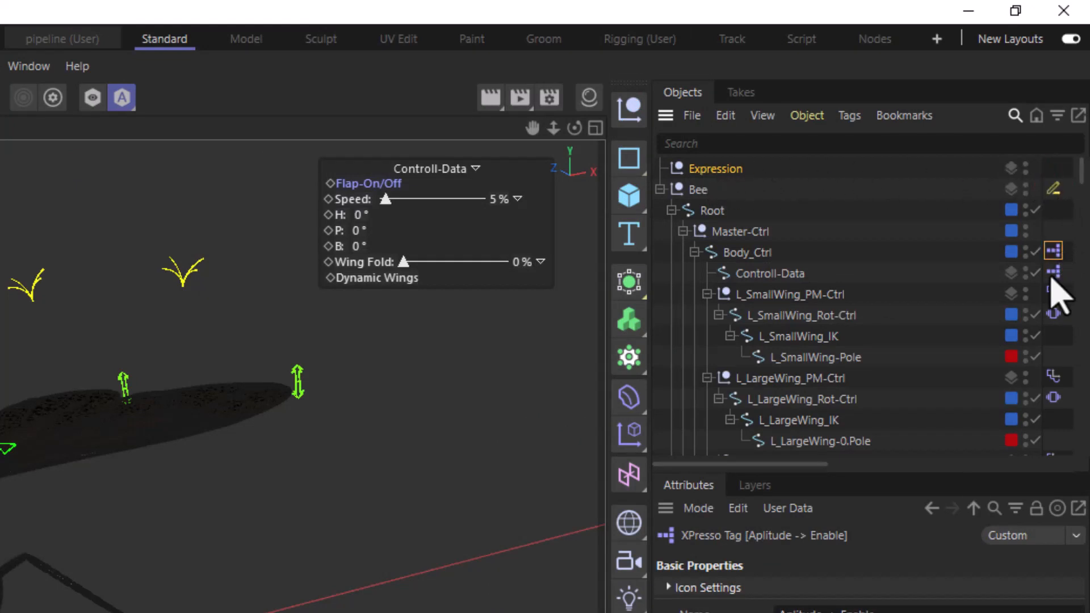
pyautogui.click(677, 171)
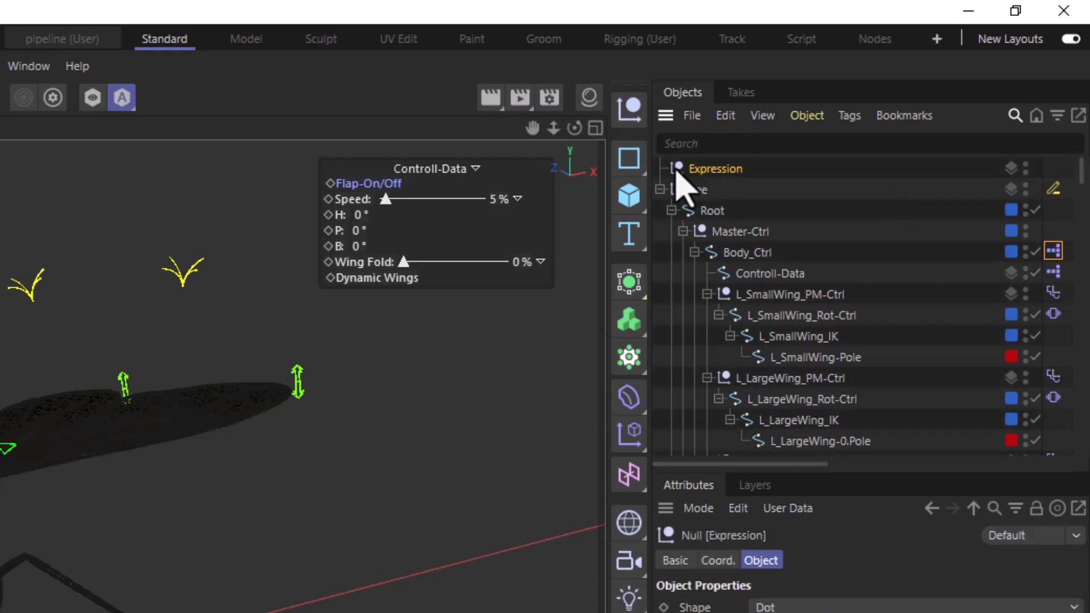
pyautogui.press('Delete')
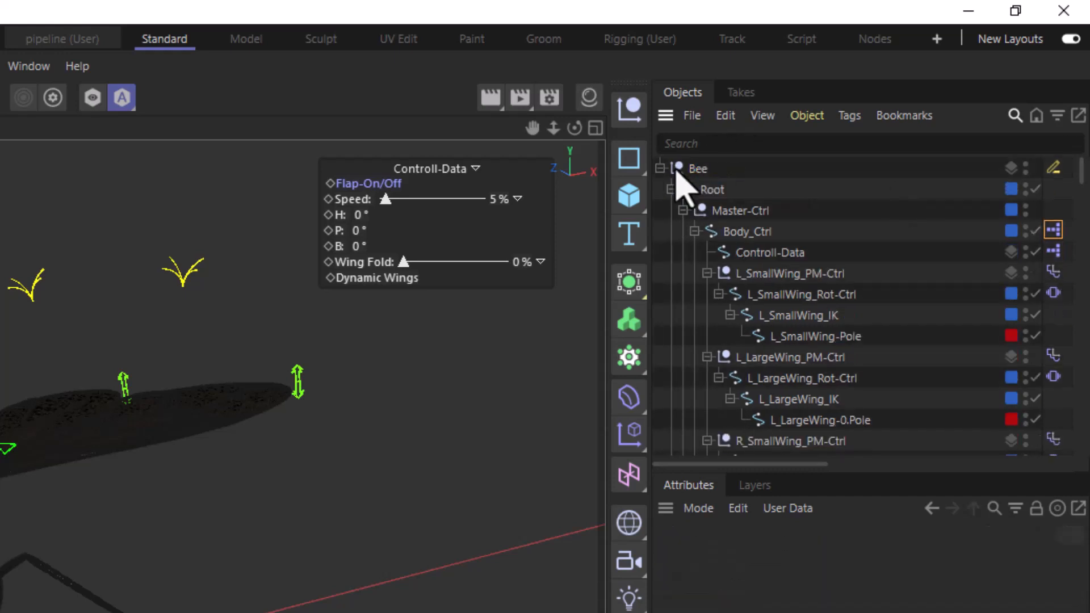
pyautogui.click(1054, 230)
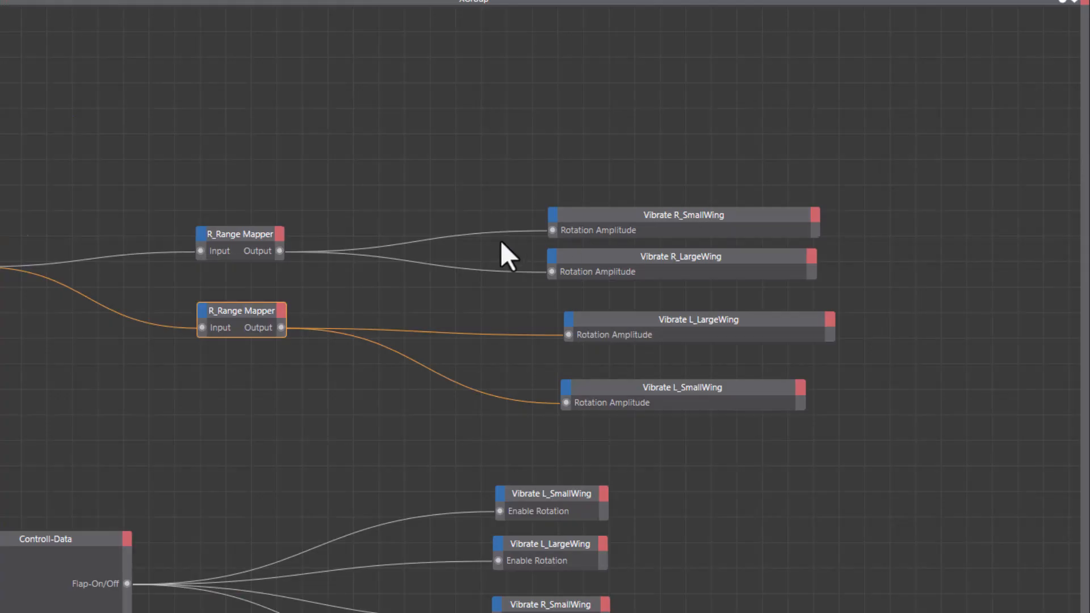
# Examine the inner XGroup's Constant wiring to the wing rotation controllers in the XPresso graph
pyautogui.scroll(-5, 499, 240)
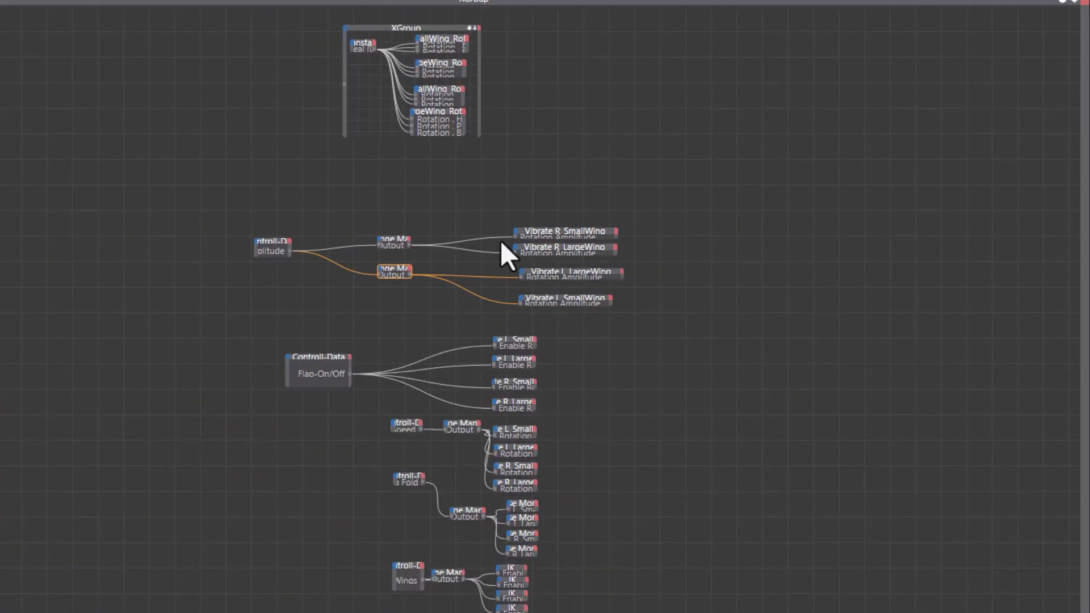
pyautogui.scroll(4, 456, 97)
pyautogui.scroll(1, 533, 203)
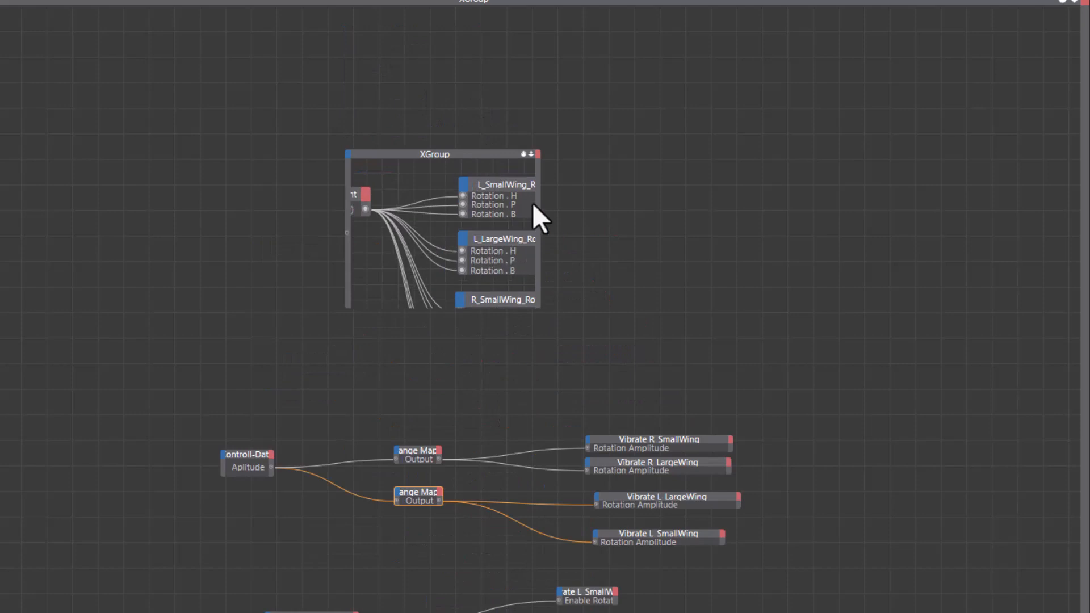
pyautogui.scroll(-1, 470, 227)
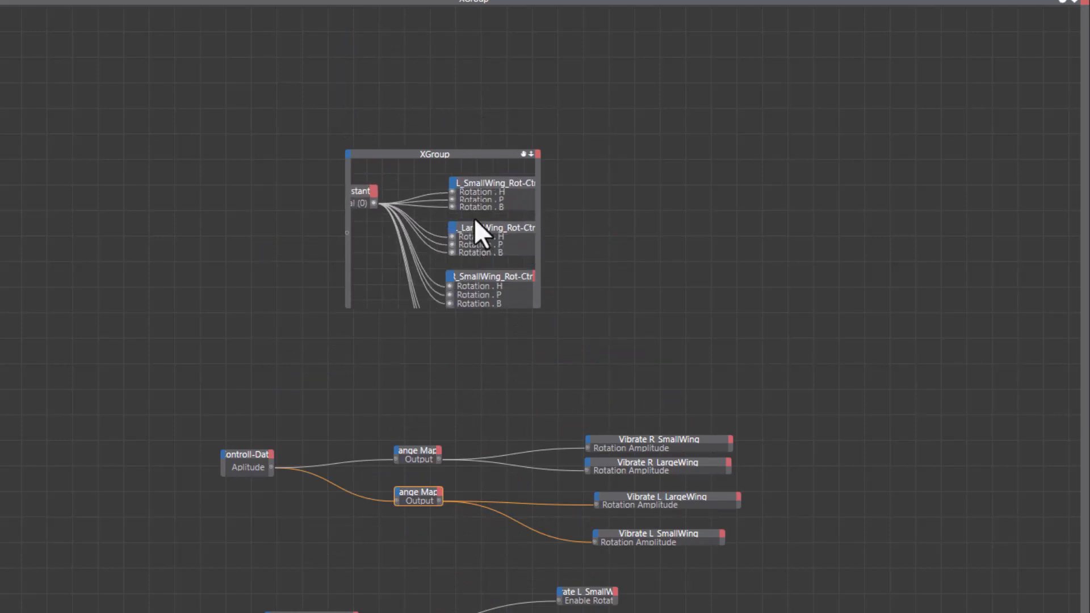
pyautogui.scroll(3, 474, 218)
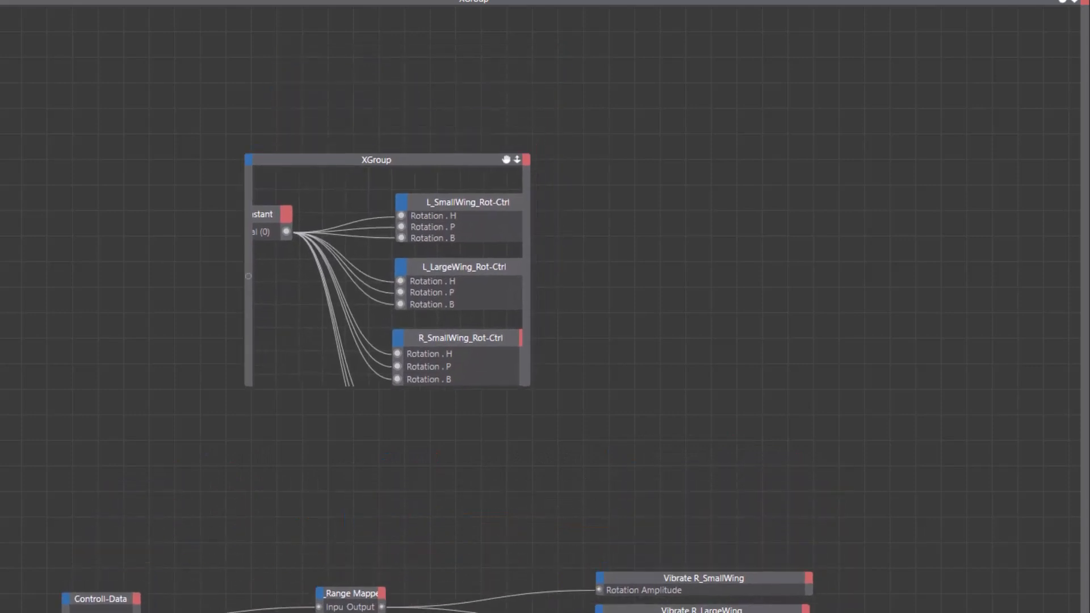
pyautogui.scroll(2, 412, 219)
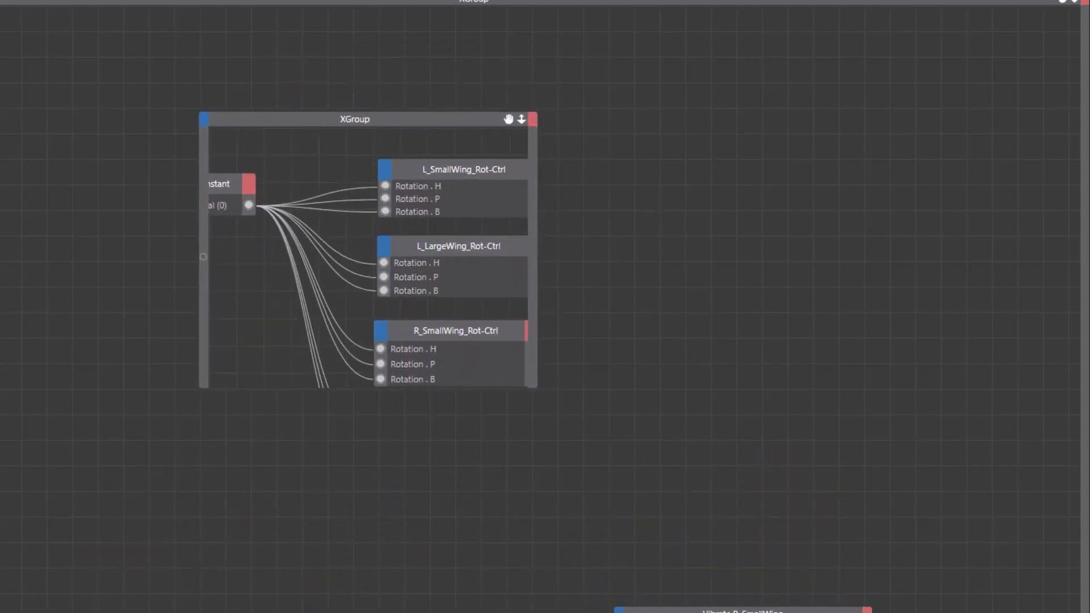
pyautogui.scroll(-2, 363, 250)
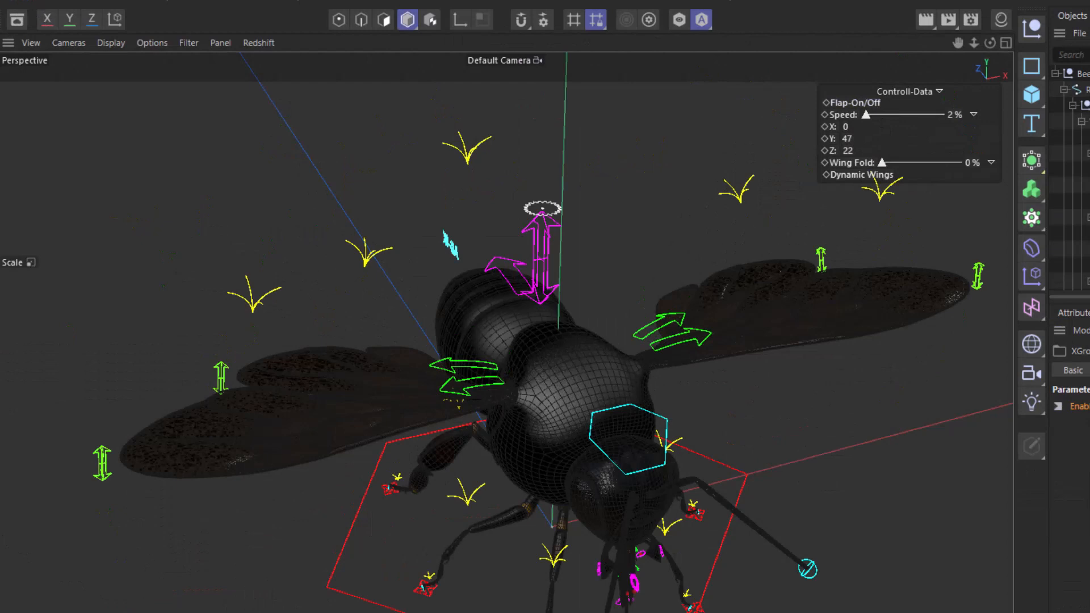
# Try to rotate a wing rotation controller beside the thorax and adjust the Wing Fold slider
pyautogui.click(652, 340)
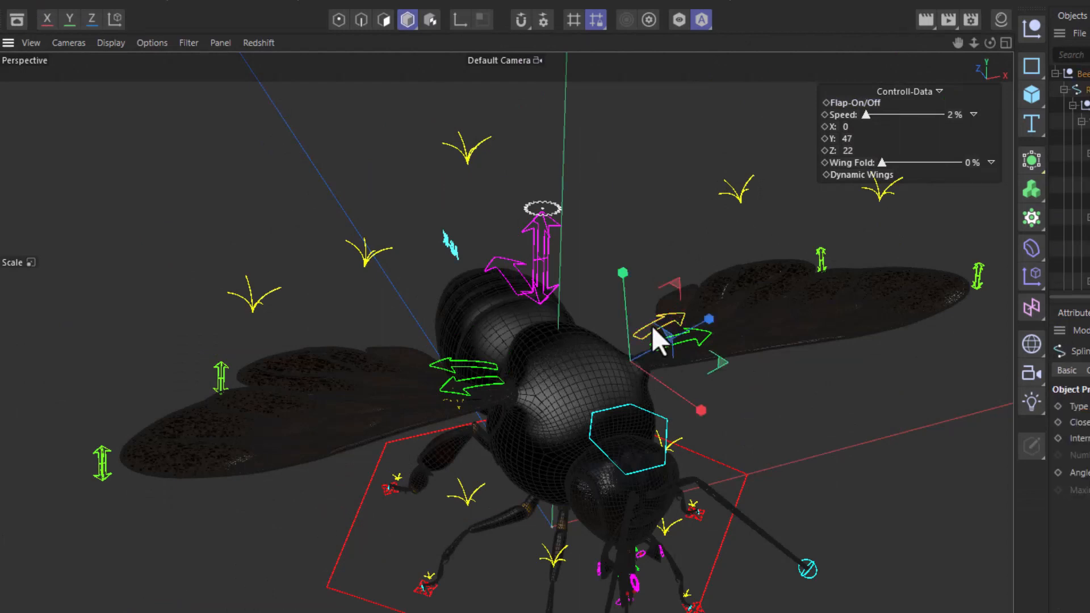
pyautogui.press('r')
pyautogui.press('l')
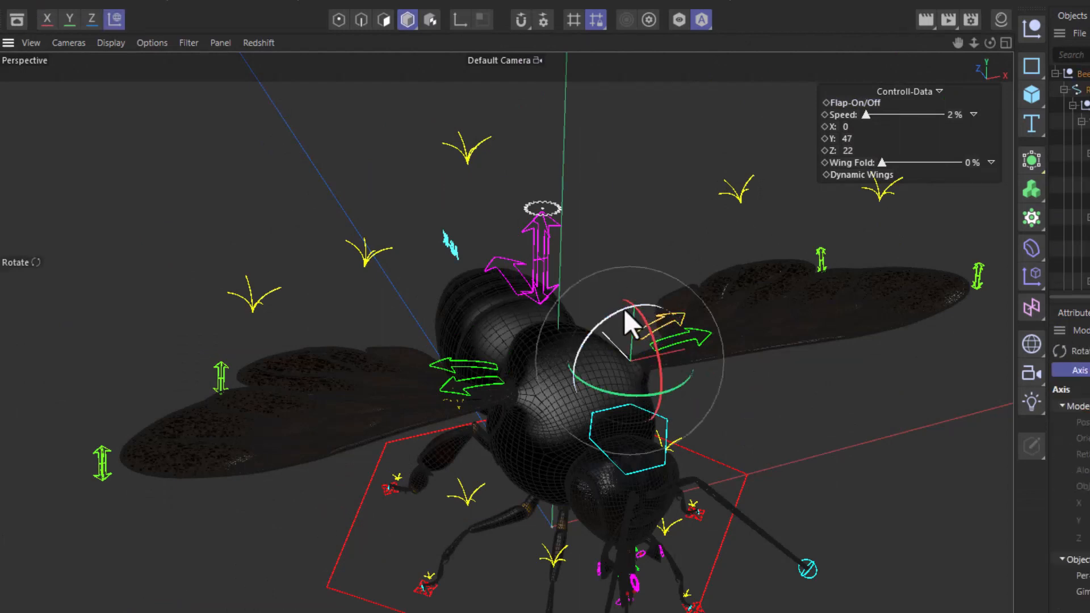
pyautogui.moveTo(617, 312)
pyautogui.mouseDown()
pyautogui.moveTo(644, 312)
pyautogui.moveTo(611, 318)
pyautogui.moveTo(640, 312)
pyautogui.moveTo(622, 312)
pyautogui.mouseUp()
pyautogui.moveTo(883, 164)
pyautogui.mouseDown()
pyautogui.moveTo(963, 163)
pyautogui.moveTo(876, 170)
pyautogui.mouseUp()
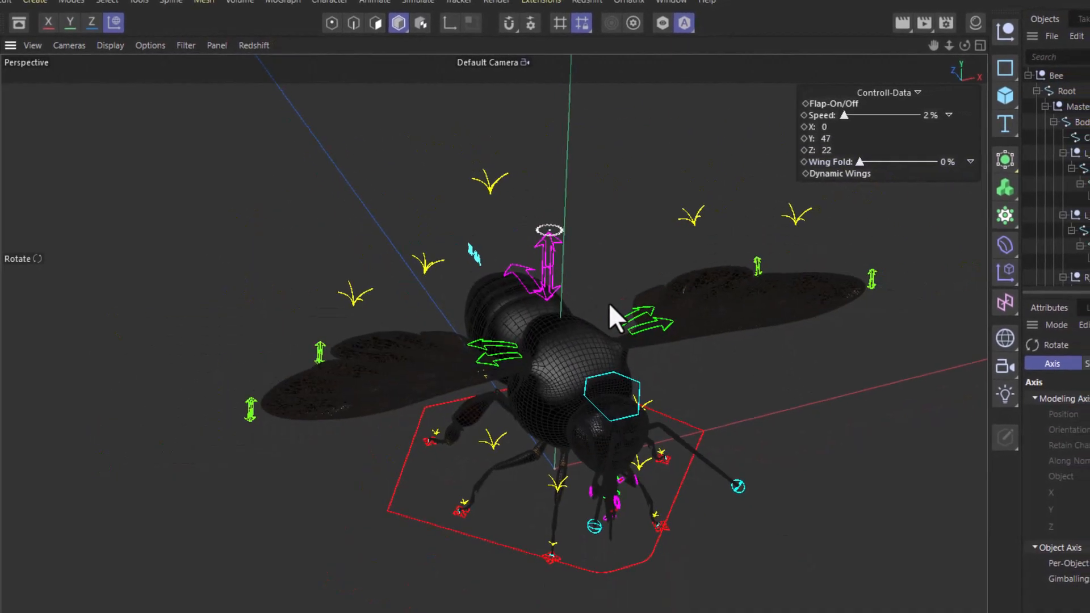
pyautogui.keyDown('alt'); pyautogui.moveTo(569, 329); pyautogui.dragTo(483, 329); pyautogui.keyUp('alt')
pyautogui.keyDown('alt'); pyautogui.moveTo(567, 327); pyautogui.dragTo(531, 338, button='middle'); pyautogui.keyUp('alt')
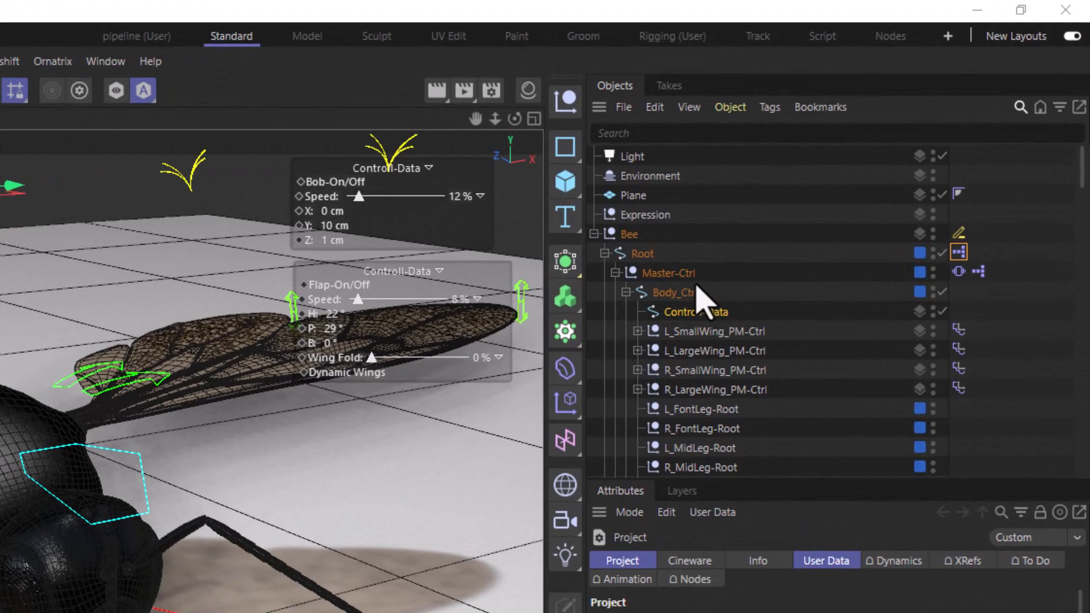
# Try moving the Body_Ctrl and Root controllers vertically in the viewport to test the bee's body movement
pyautogui.click(729, 244)
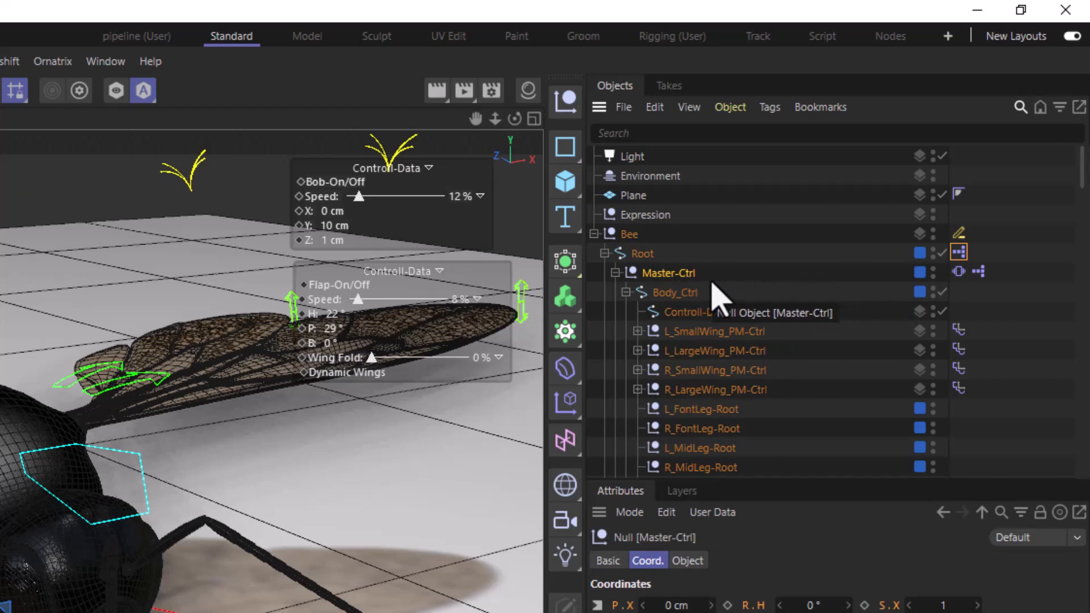
pyautogui.click(686, 294)
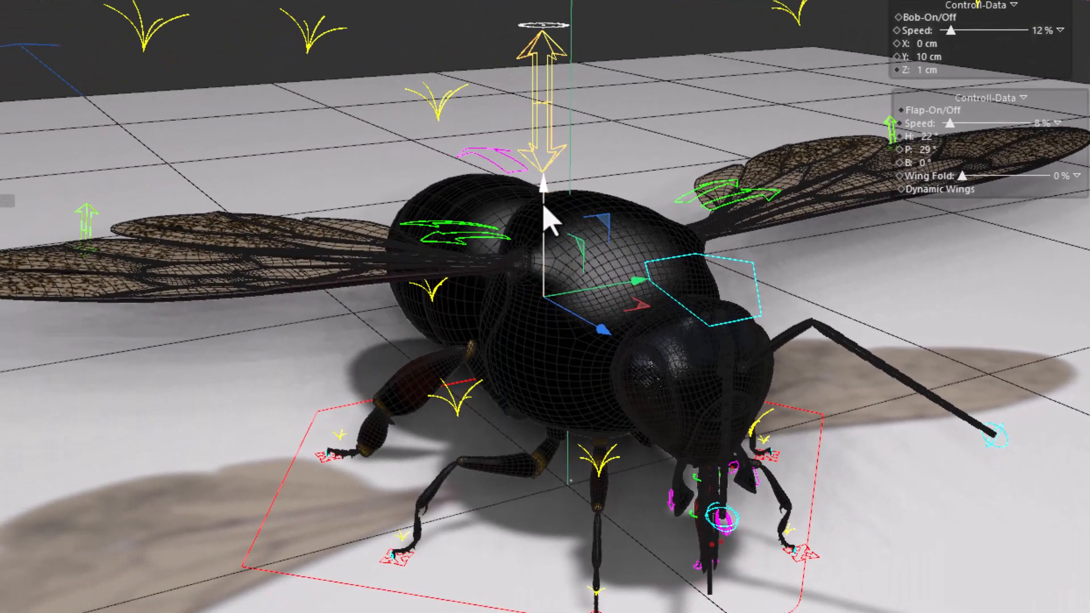
pyautogui.moveTo(545, 210); pyautogui.dragTo(515, 183)
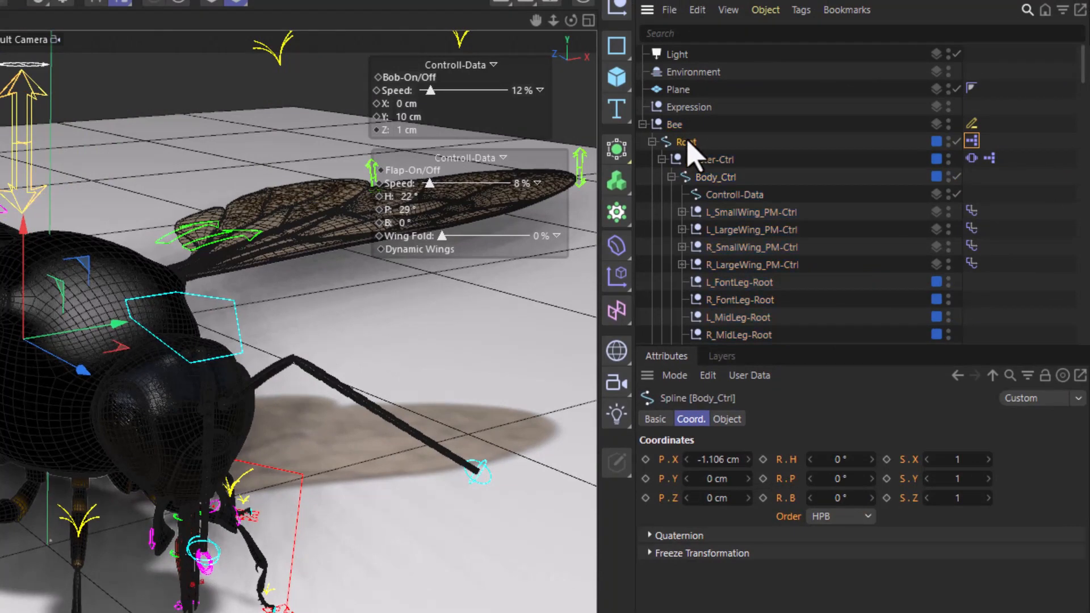
pyautogui.click(687, 142)
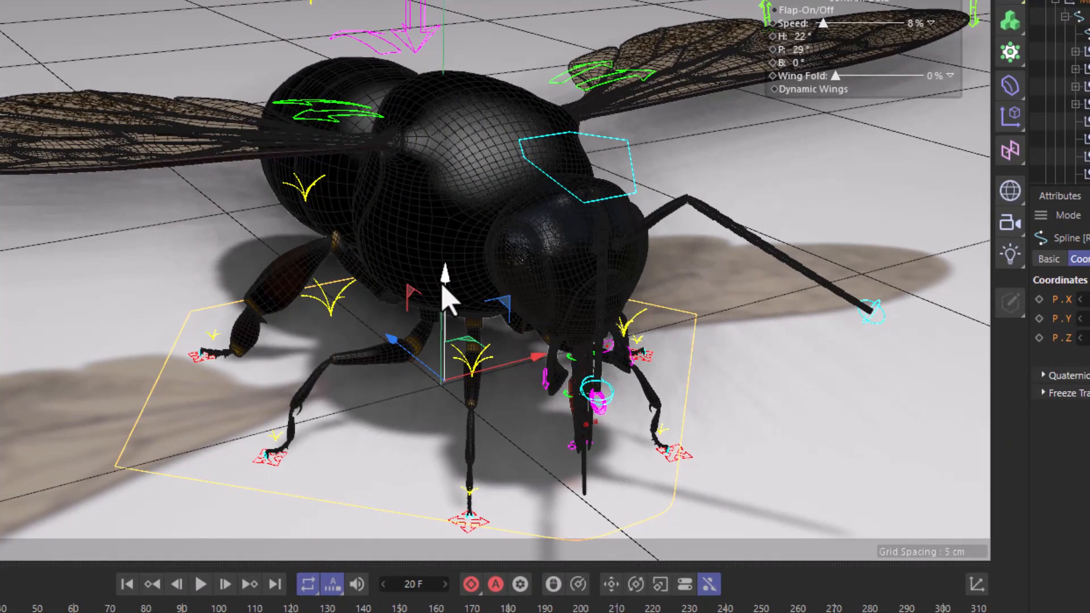
pyautogui.moveTo(445, 287); pyautogui.dragTo(475, 115)
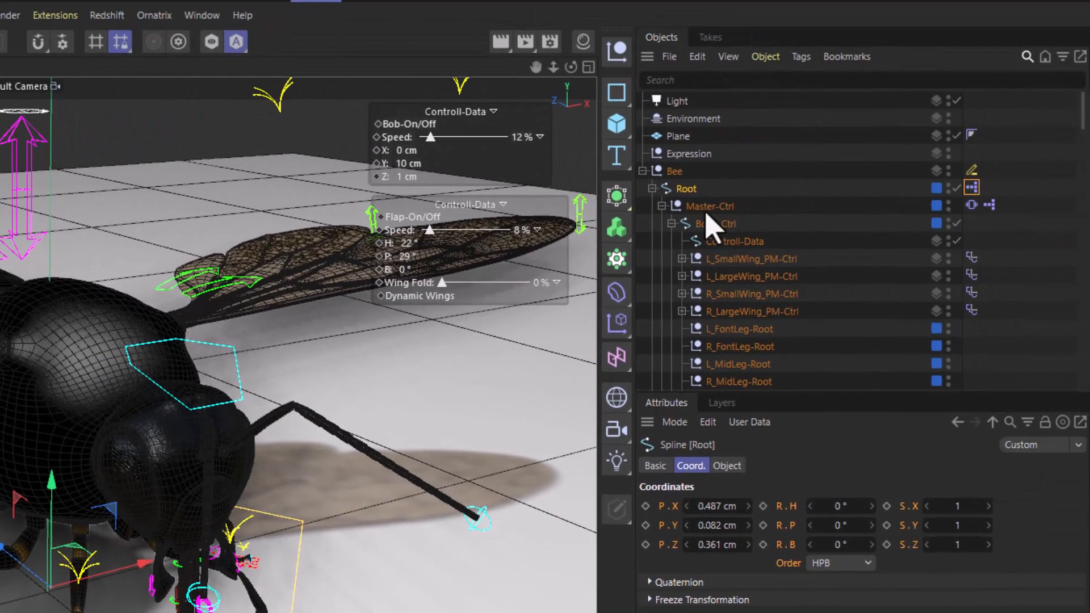
# Search the commands for the Vibrate tag and examine the properties of the existing Vibrate tag on Master-Ctrl
pyautogui.click(711, 207)
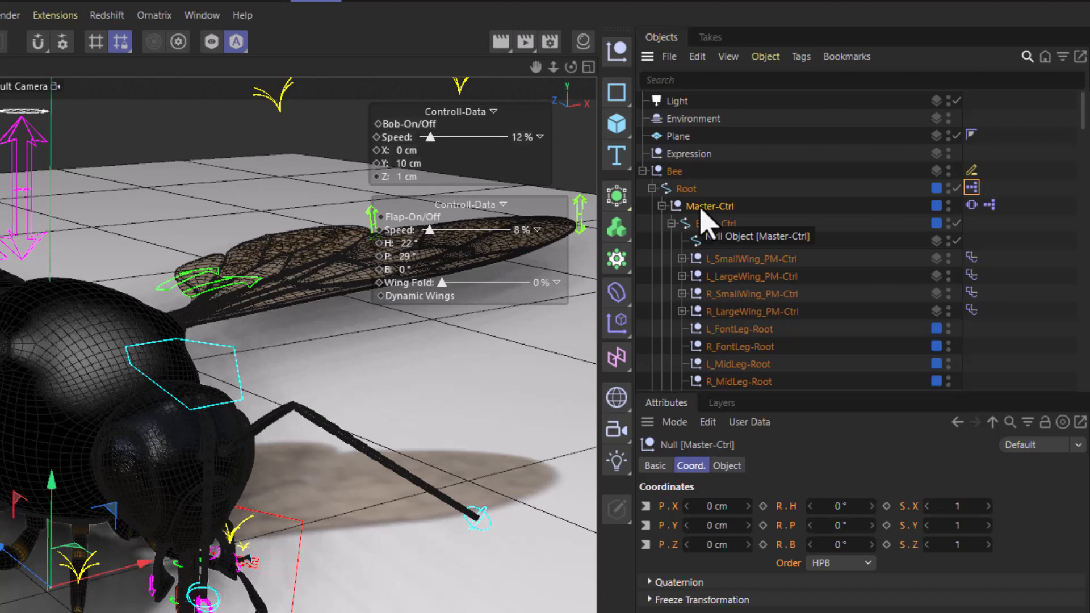
pyautogui.hotkey('shift', 'c')
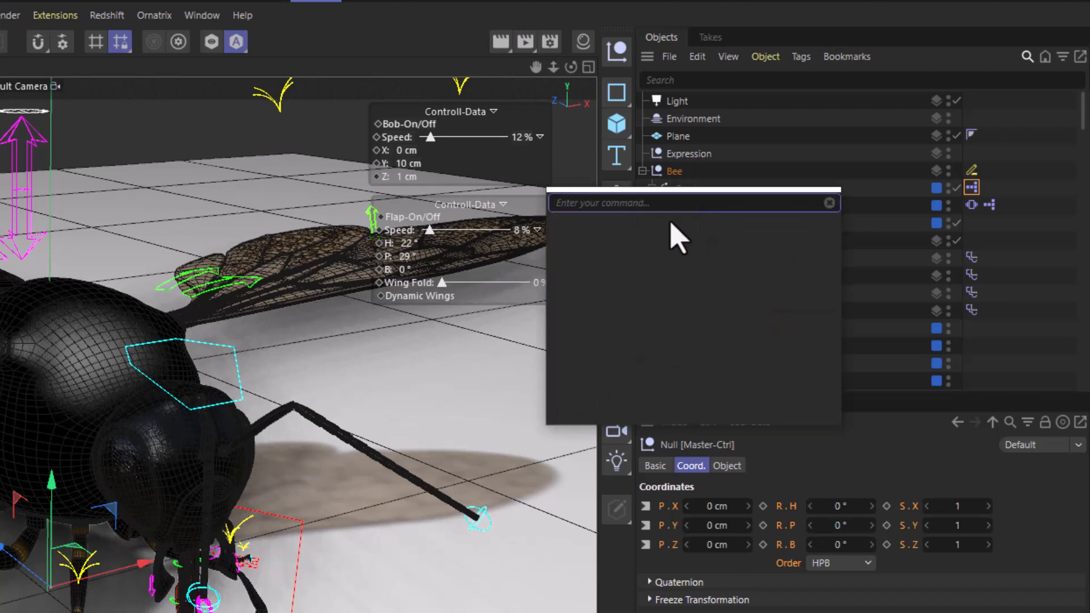
pyautogui.write('vibr')
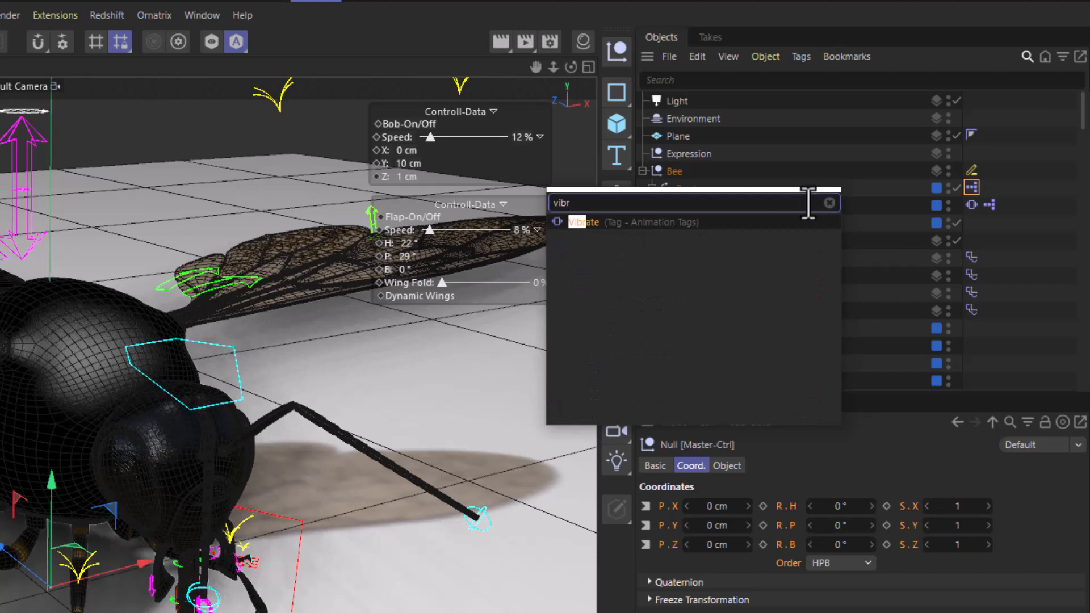
pyautogui.click(829, 203)
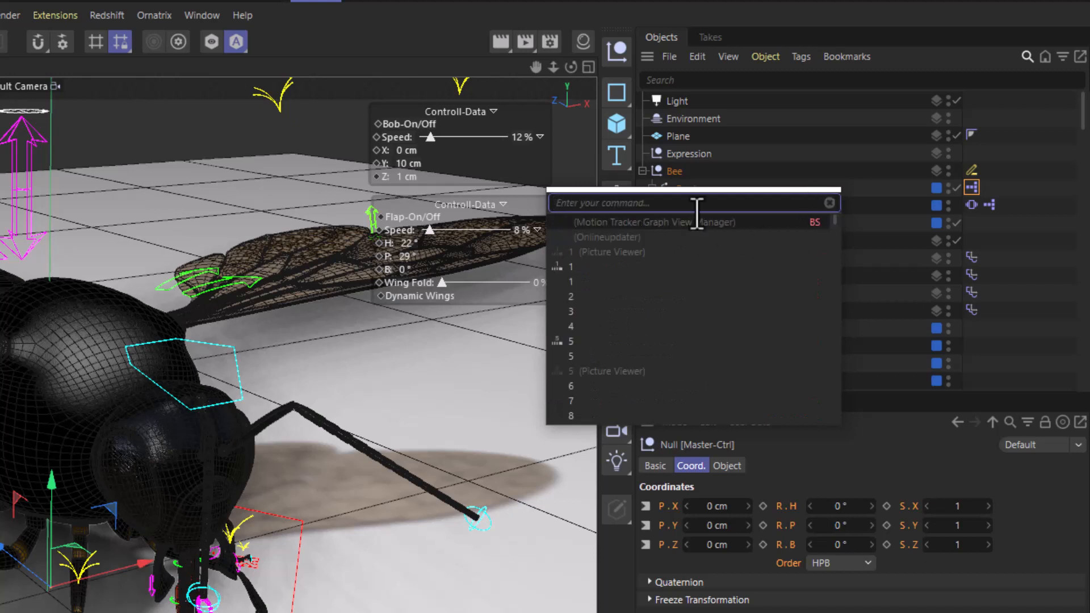
pyautogui.click(525, 410)
pyautogui.click(971, 188)
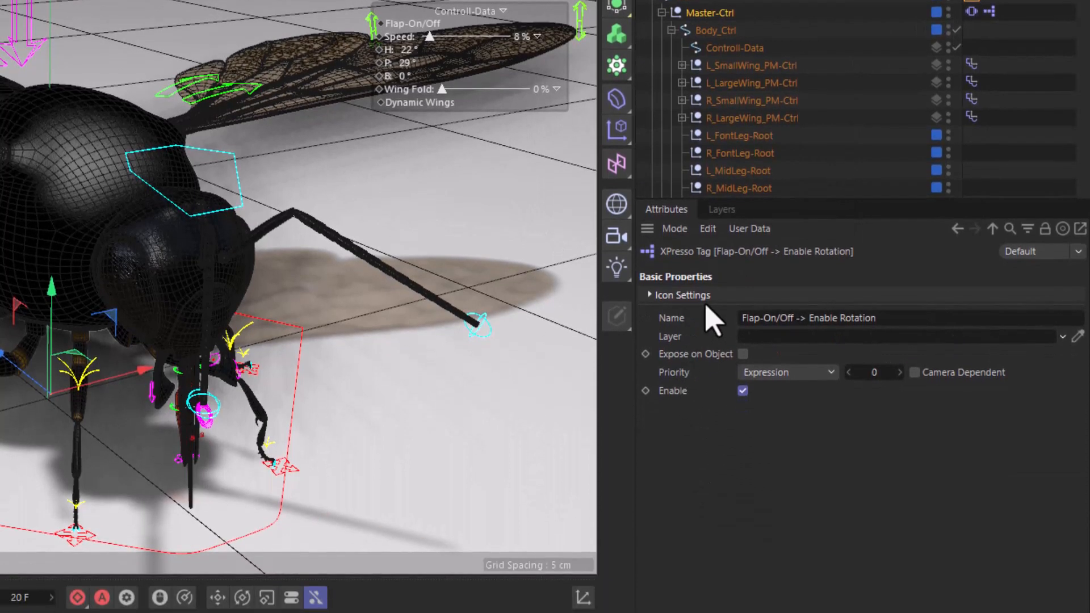
pyautogui.click(971, 12)
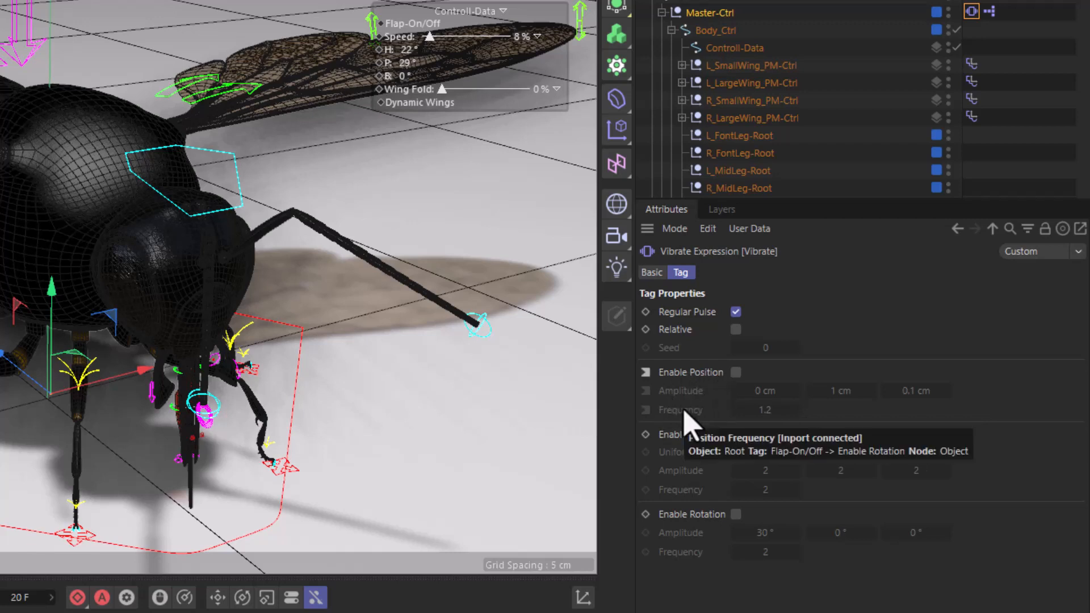
# Compare the Wings and Body user data parameters of the Controll-Data spline
pyautogui.click(744, 53)
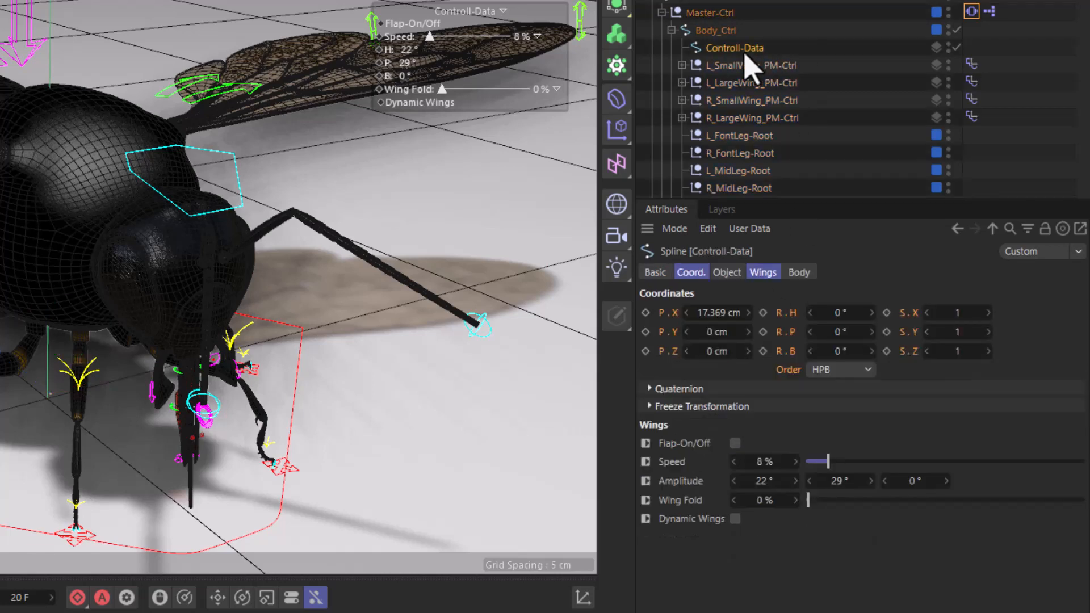
pyautogui.click(763, 273)
pyautogui.click(799, 274)
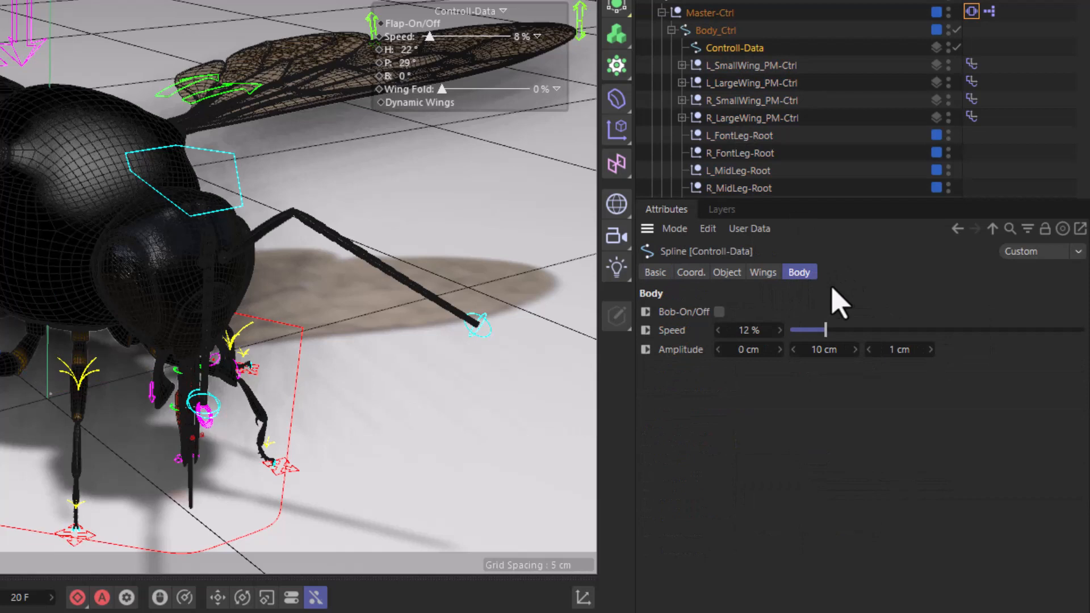
pyautogui.click(773, 274)
pyautogui.click(800, 275)
pyautogui.click(765, 275)
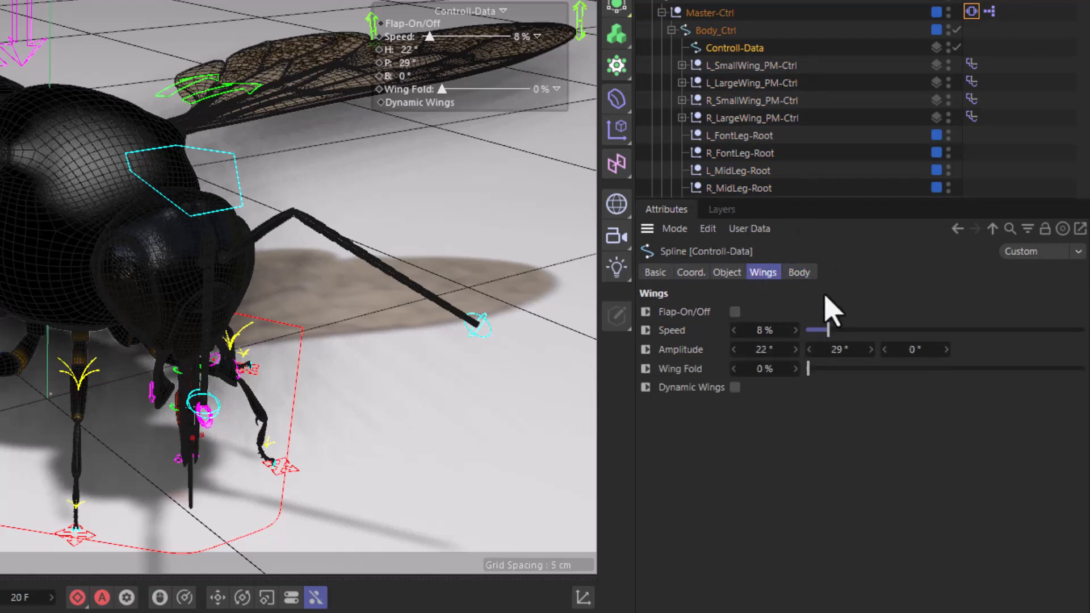
pyautogui.click(789, 274)
pyautogui.click(768, 273)
# Open the user data manager for Controll-Data and examine the Wings group's Flap-On/Off, Speed and Amplitude settings
pyautogui.click(749, 229)
pyautogui.click(787, 270)
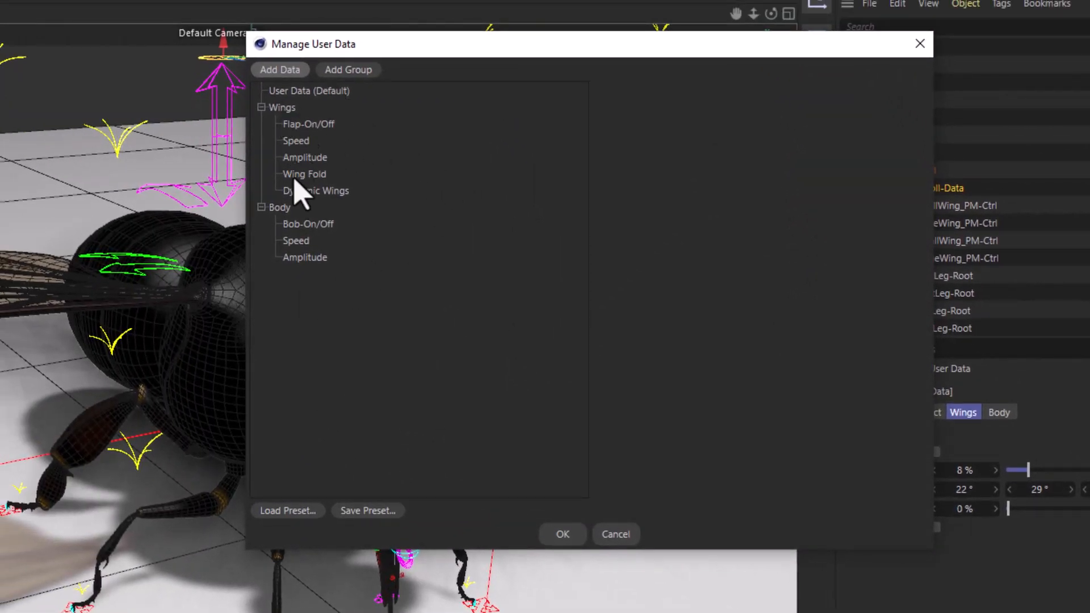
pyautogui.click(282, 109)
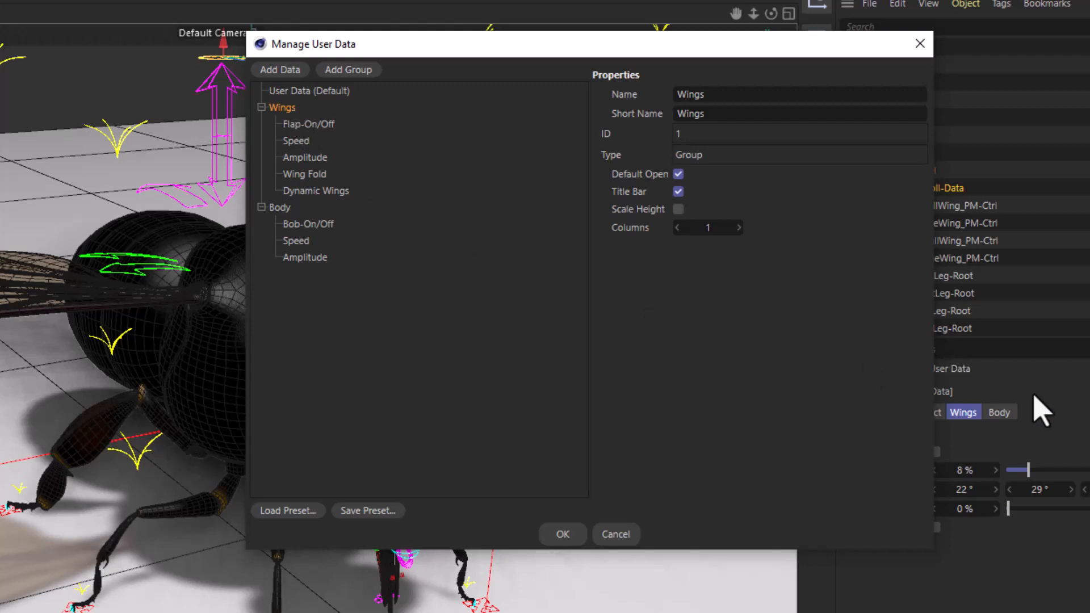
pyautogui.moveTo(803, 49); pyautogui.dragTo(741, 83)
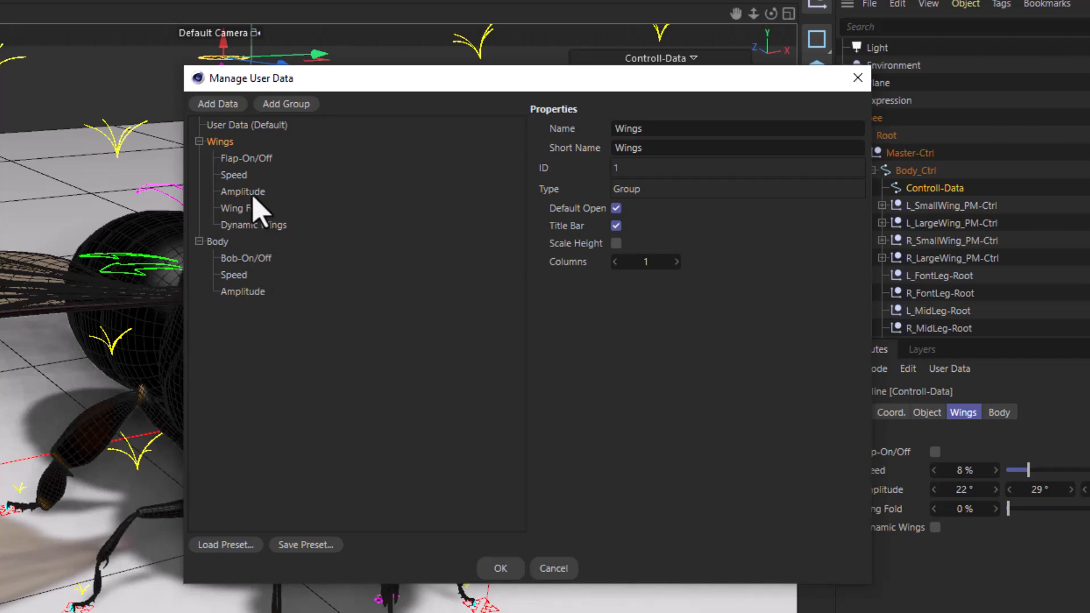
pyautogui.click(250, 159)
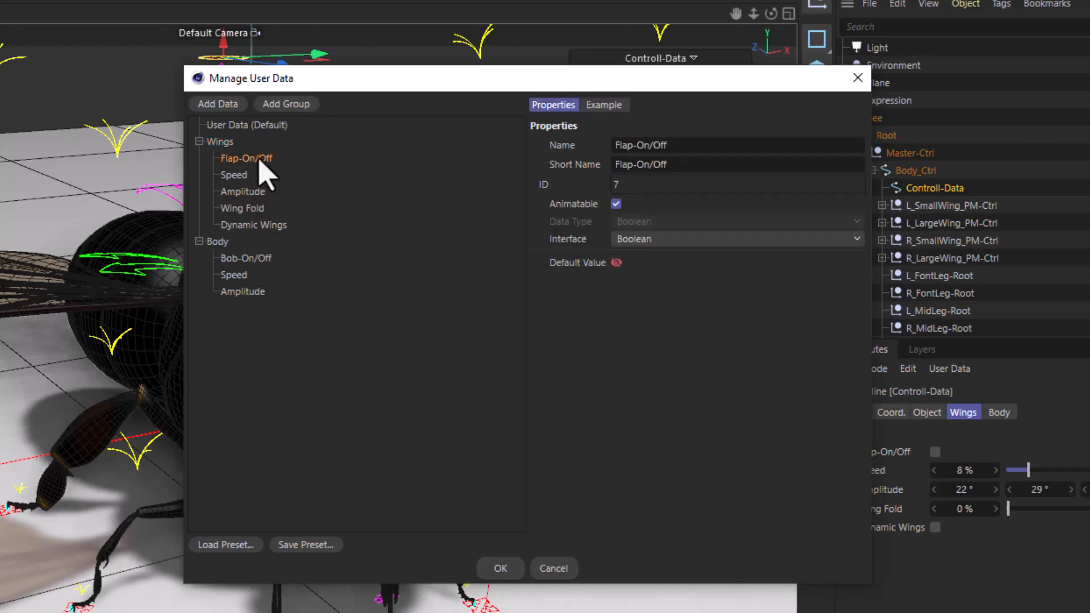
pyautogui.click(244, 174)
pyautogui.click(253, 192)
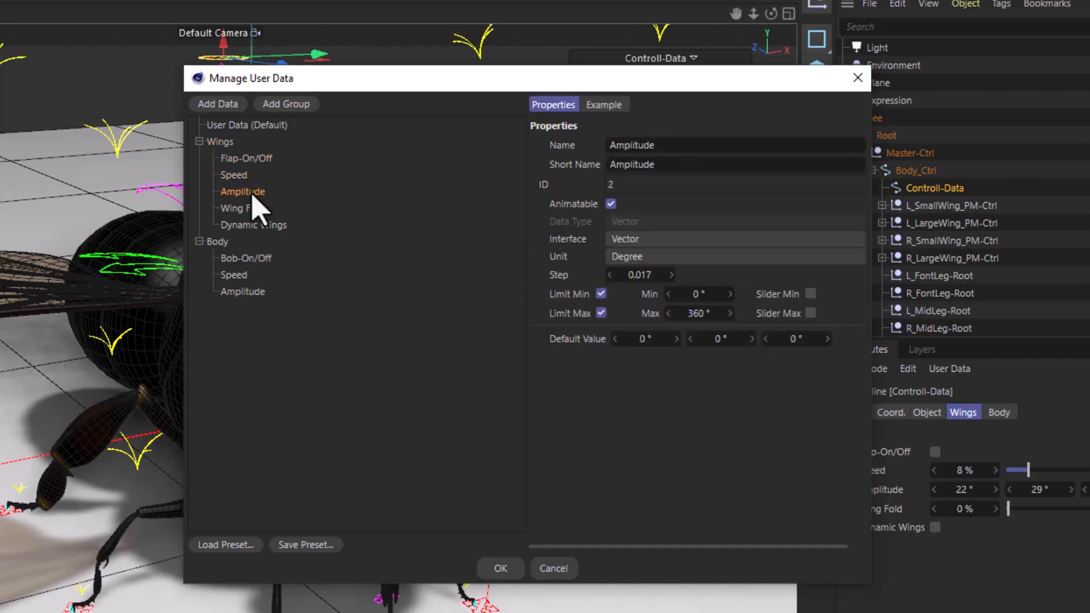
# Compare the on/off and Amplitude entries of the Wings and Body groups, check the Body Speed entry, and close the user data manager
pyautogui.click(249, 159)
pyautogui.click(250, 259)
pyautogui.click(250, 160)
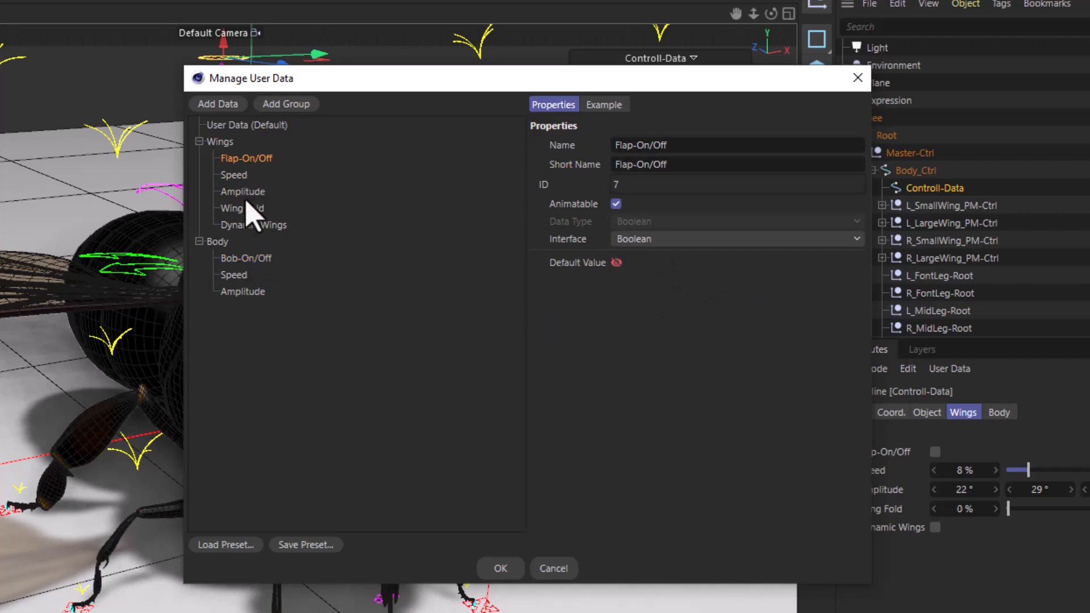
pyautogui.click(250, 291)
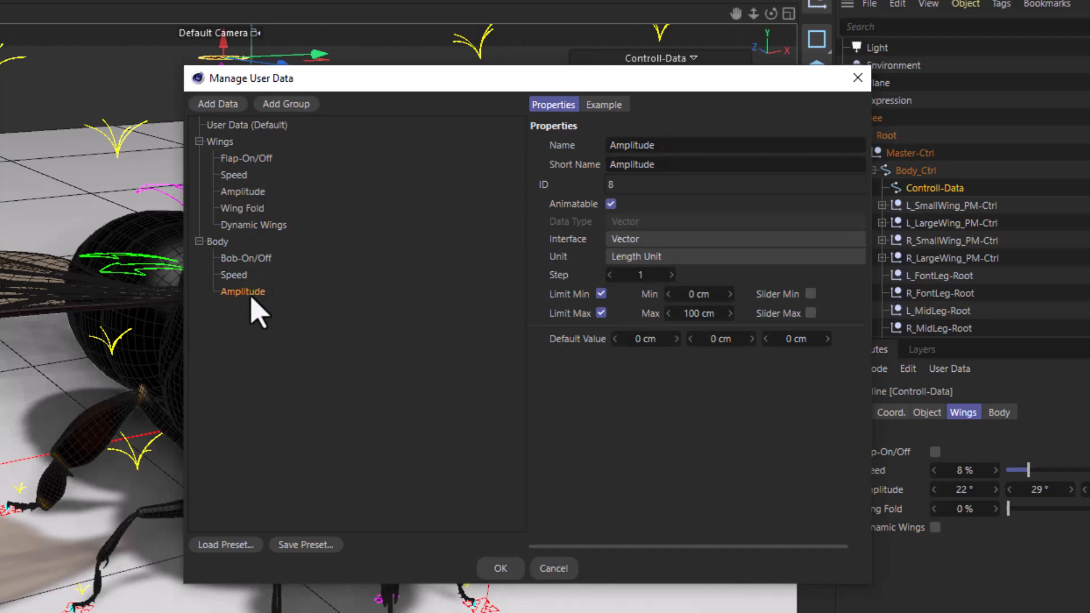
pyautogui.click(250, 193)
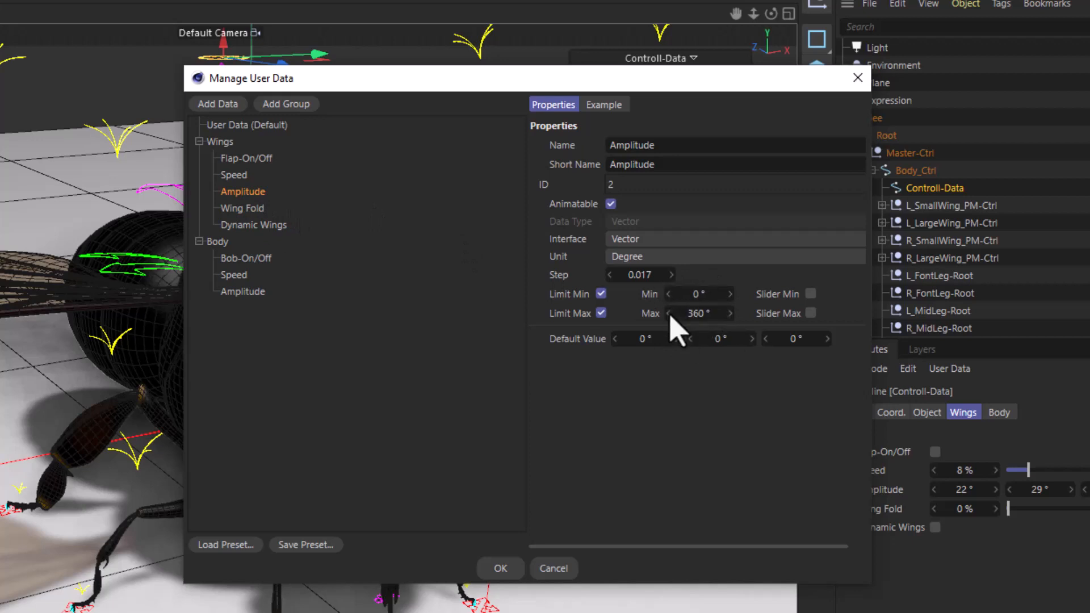
pyautogui.click(255, 292)
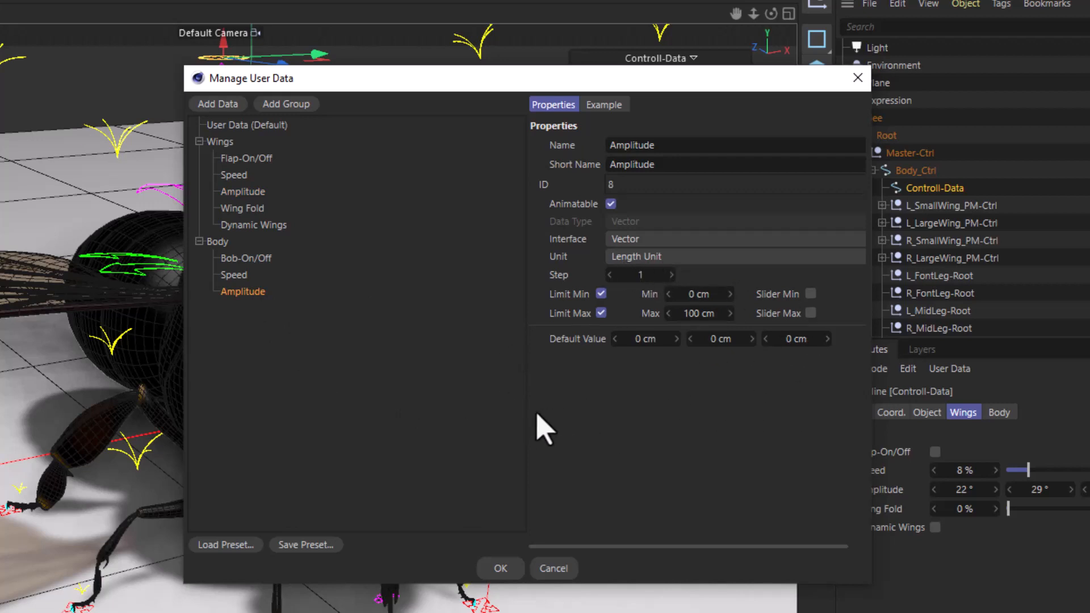
pyautogui.click(257, 259)
pyautogui.click(237, 277)
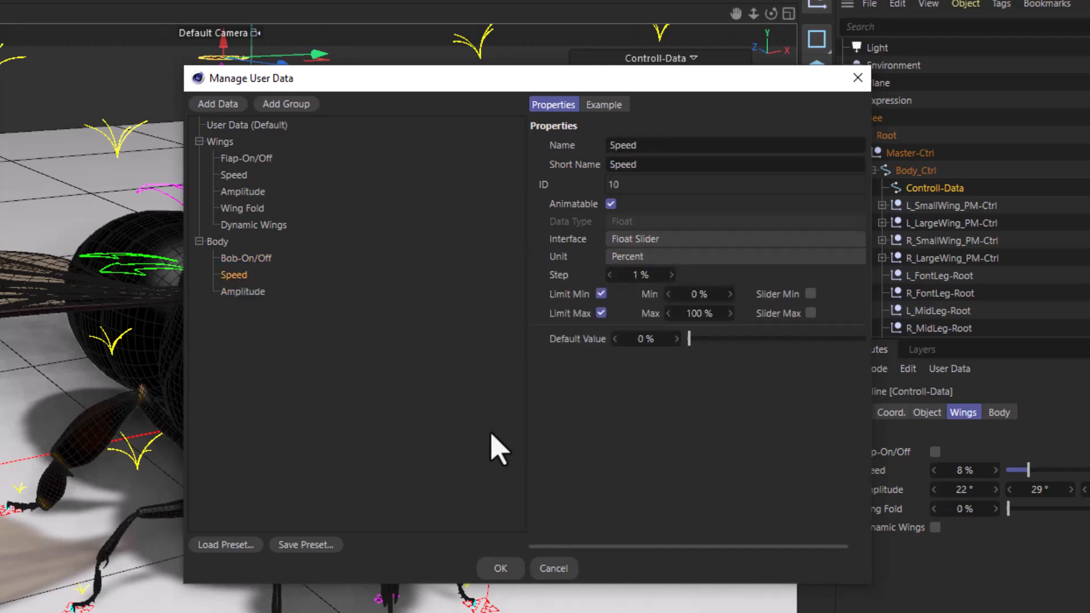
pyautogui.click(863, 82)
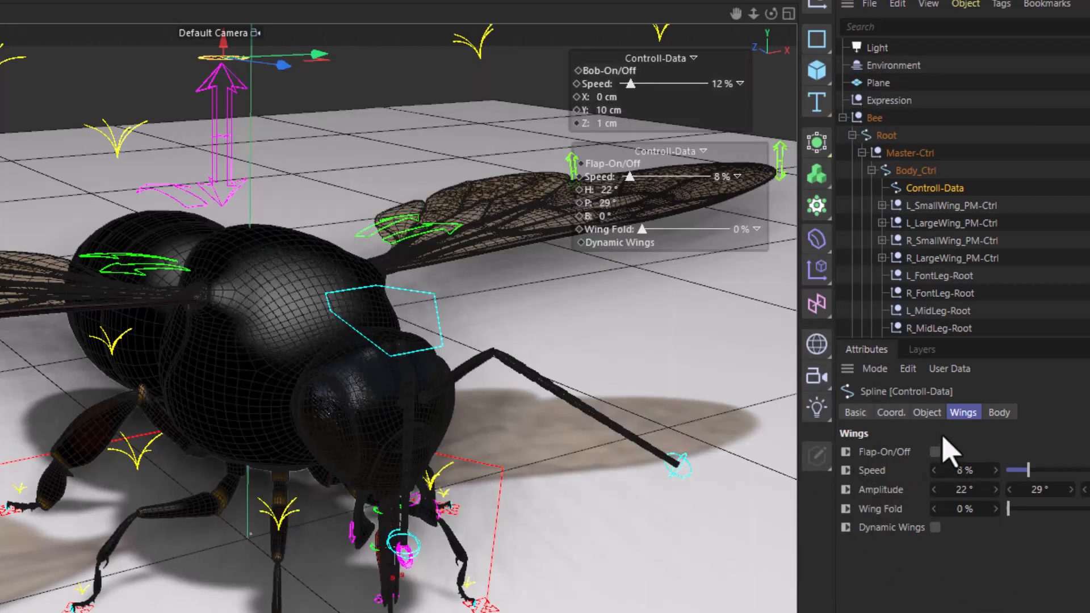
# Check Controll-Data's Body parameters and examine the wing node wiring in the XPresso graph
pyautogui.click(997, 413)
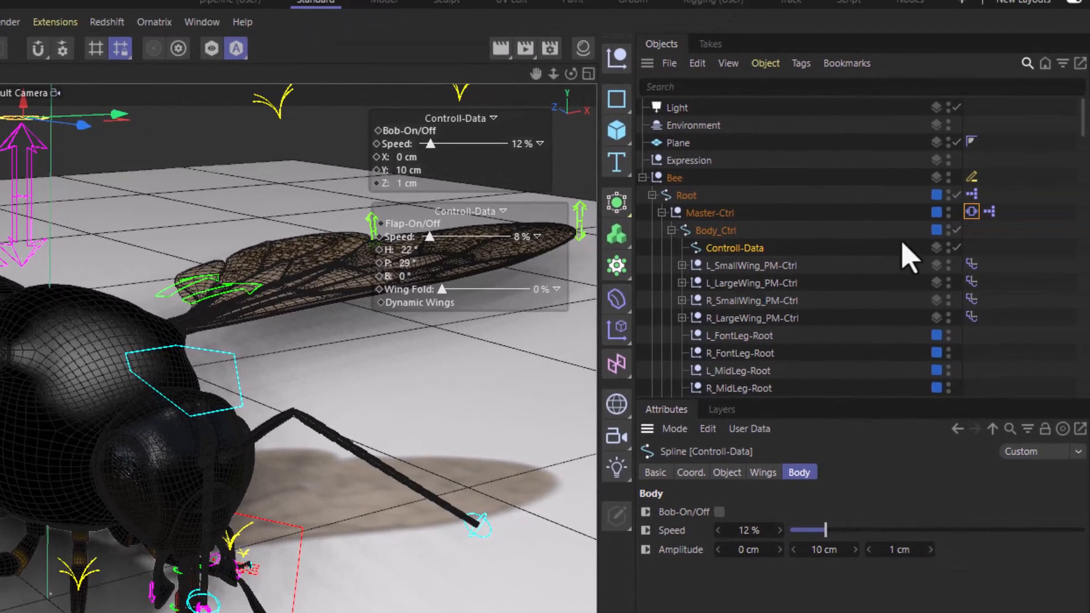
pyautogui.click(971, 213)
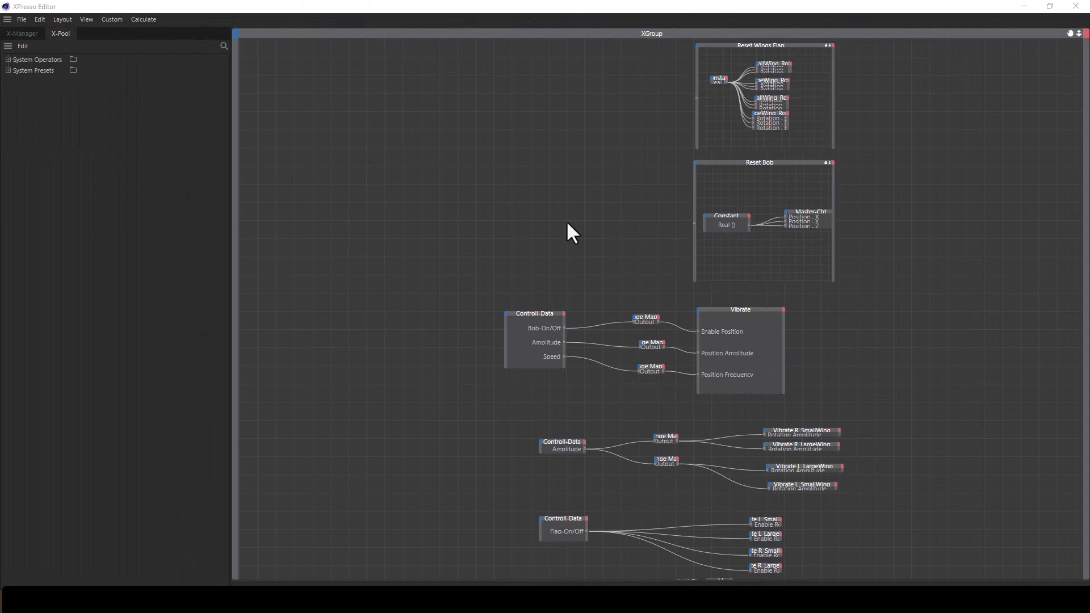
pyautogui.scroll(-6, 482, 209)
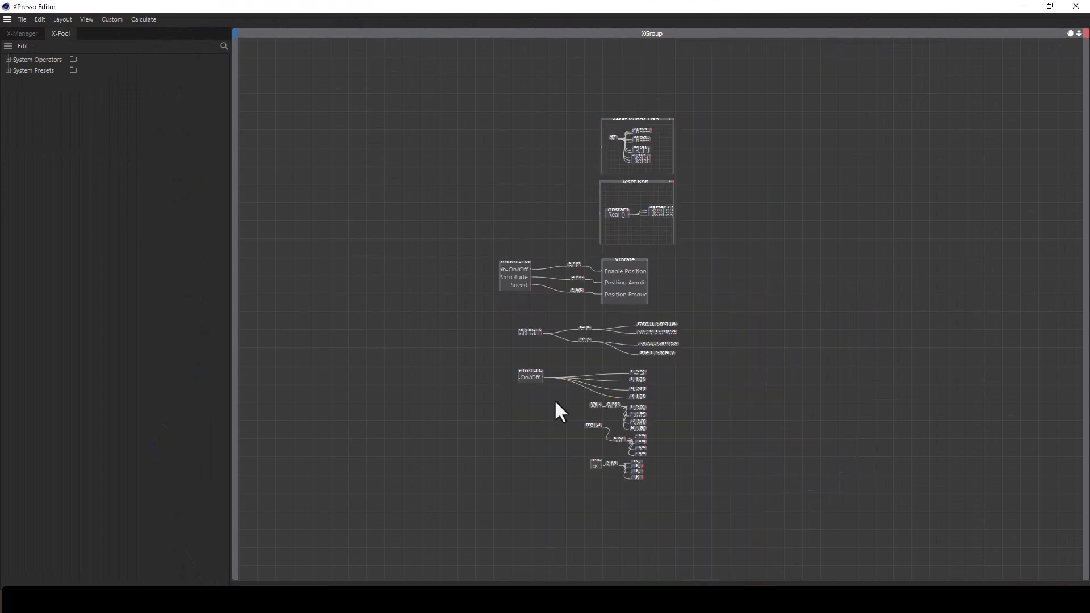
pyautogui.scroll(8, 559, 414)
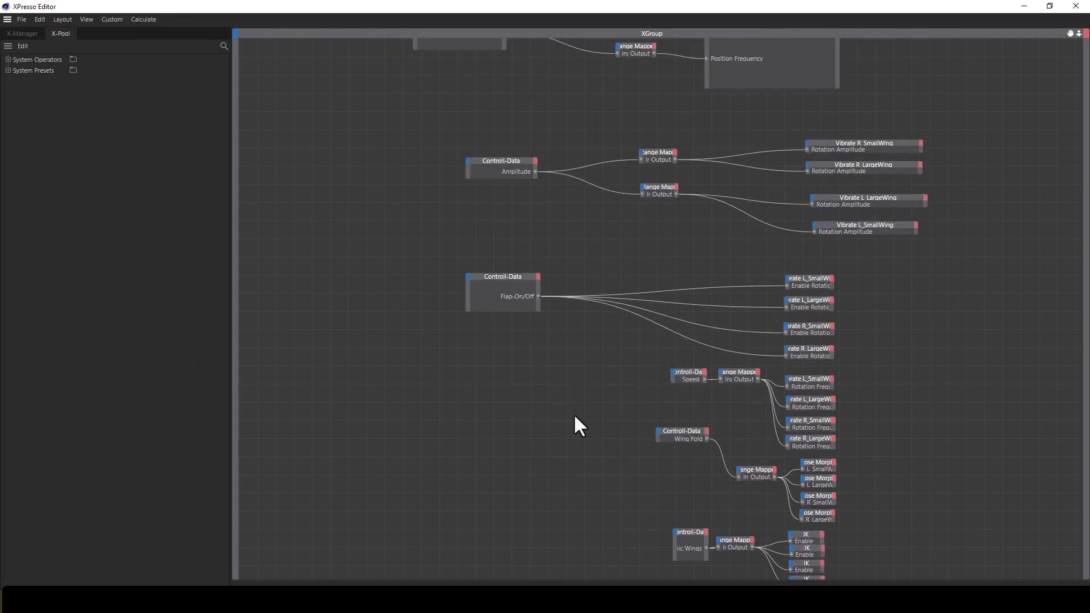
pyautogui.keyDown('alt'); pyautogui.moveTo(560, 403); pyautogui.dragTo(516, 373, button='middle'); pyautogui.keyUp('alt')
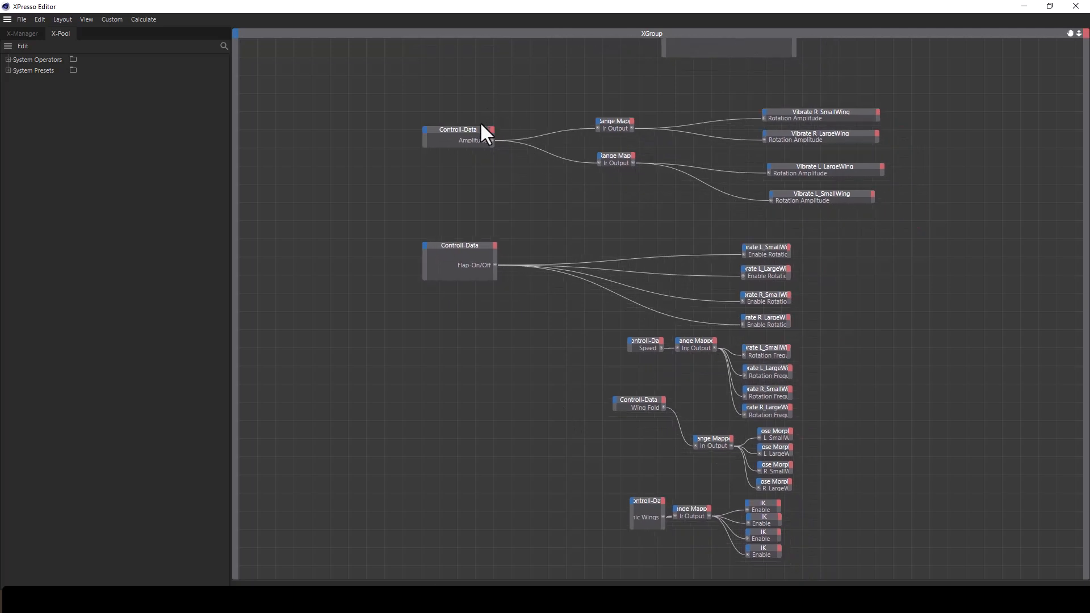
# Line up the Controll-Data nodes for Amplitude, Flap-On/Off, Speed, Wing Fold and Dynamic Wings in one column of the XPresso graph
pyautogui.moveTo(476, 129); pyautogui.dragTo(483, 133)
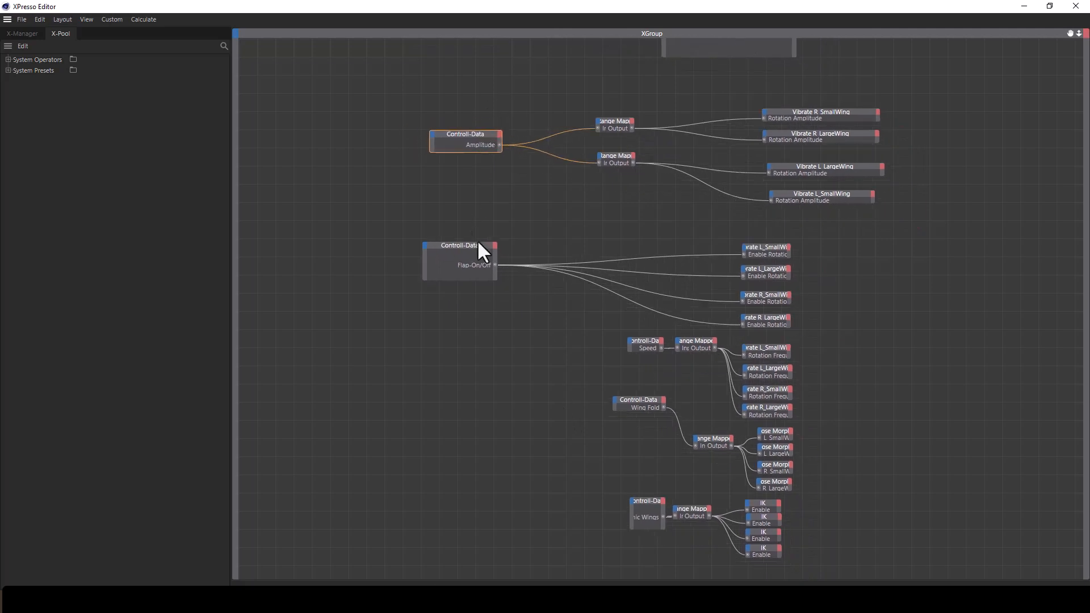
pyautogui.moveTo(479, 246); pyautogui.dragTo(480, 222)
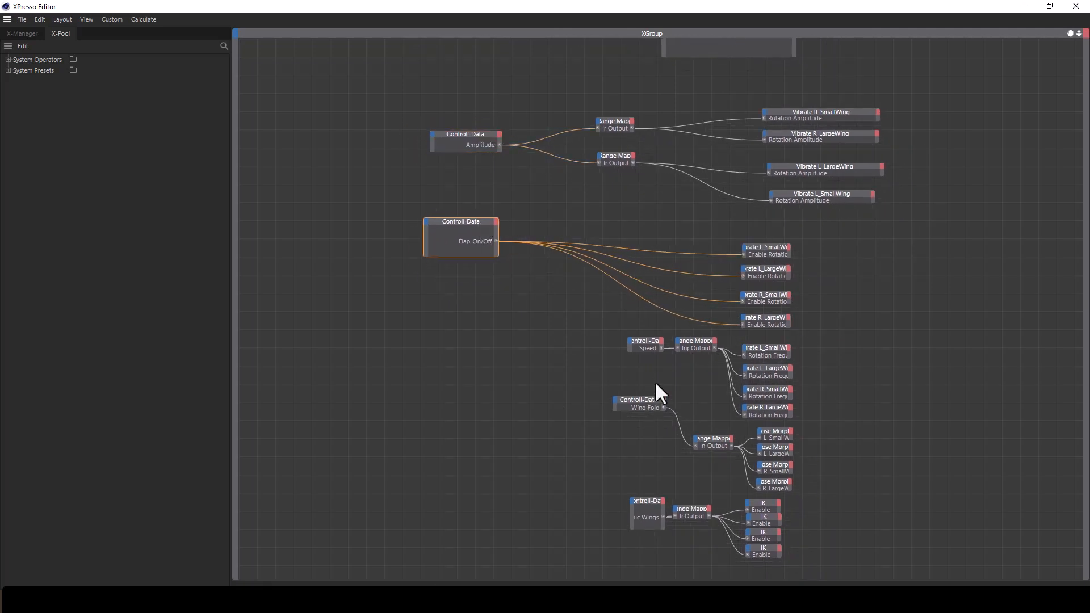
pyautogui.moveTo(647, 343); pyautogui.dragTo(483, 316)
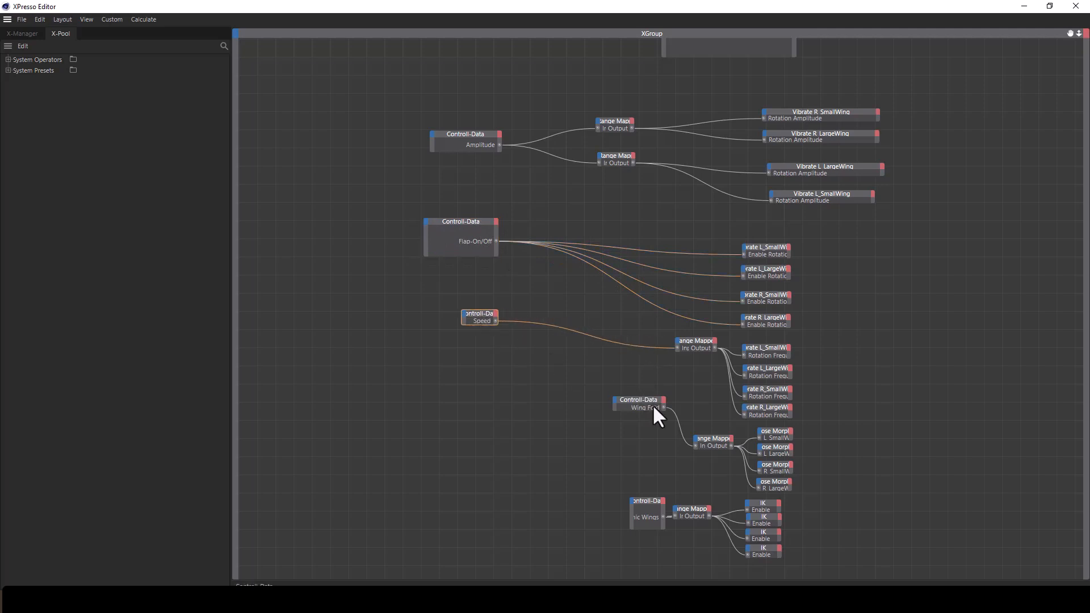
pyautogui.moveTo(651, 404); pyautogui.dragTo(491, 388)
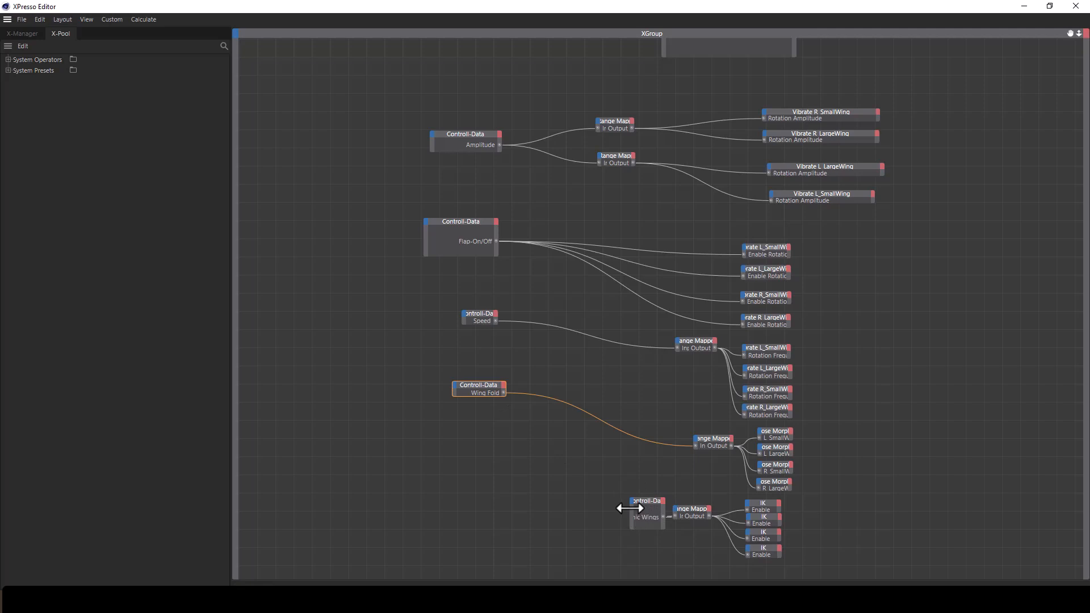
pyautogui.moveTo(629, 508); pyautogui.dragTo(476, 480)
pyautogui.moveTo(357, 199); pyautogui.dragTo(840, 562)
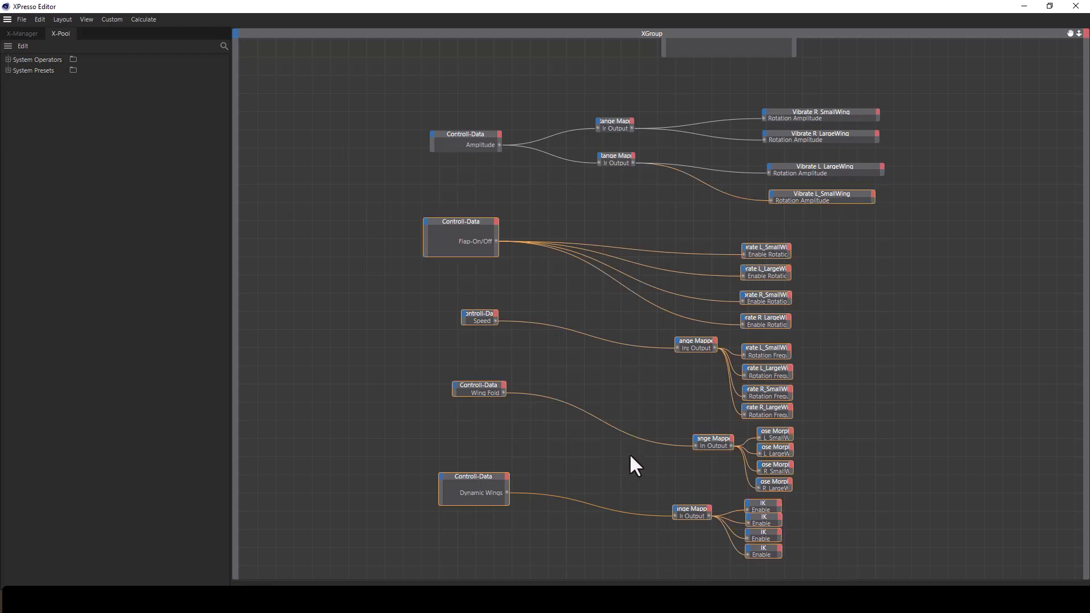
pyautogui.click(867, 385)
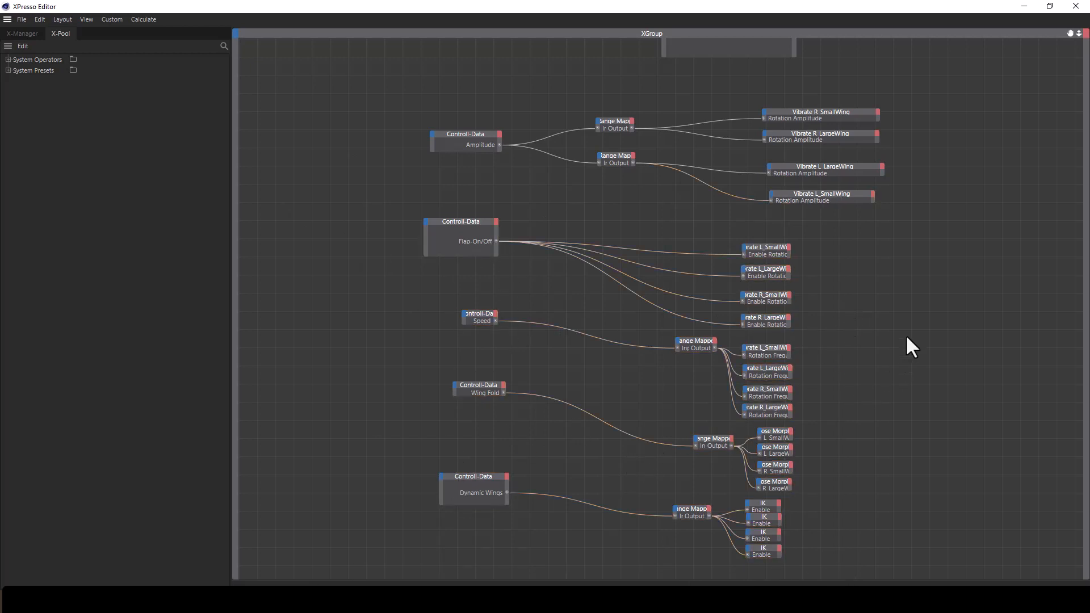
# Reposition the wings' Amplitude Controll-Data node more directly beneath the body's Controll-Data node
pyautogui.moveTo(905, 335); pyautogui.dragTo(875, 449, button='middle')
pyautogui.scroll(2, 540, 223)
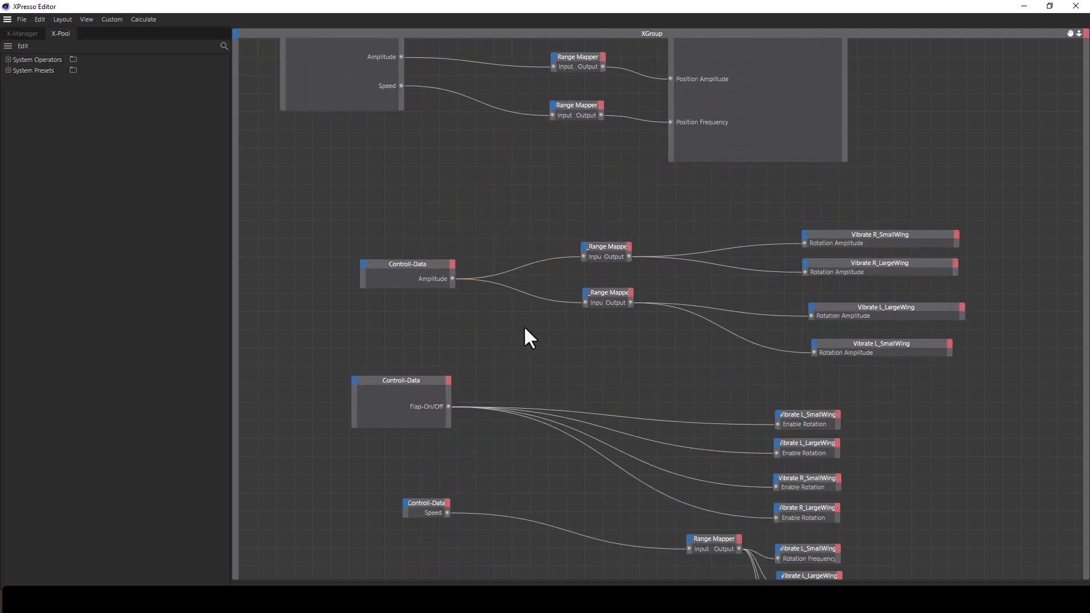
pyautogui.moveTo(525, 297); pyautogui.dragTo(579, 535, button='middle')
pyautogui.scroll(2, 568, 205)
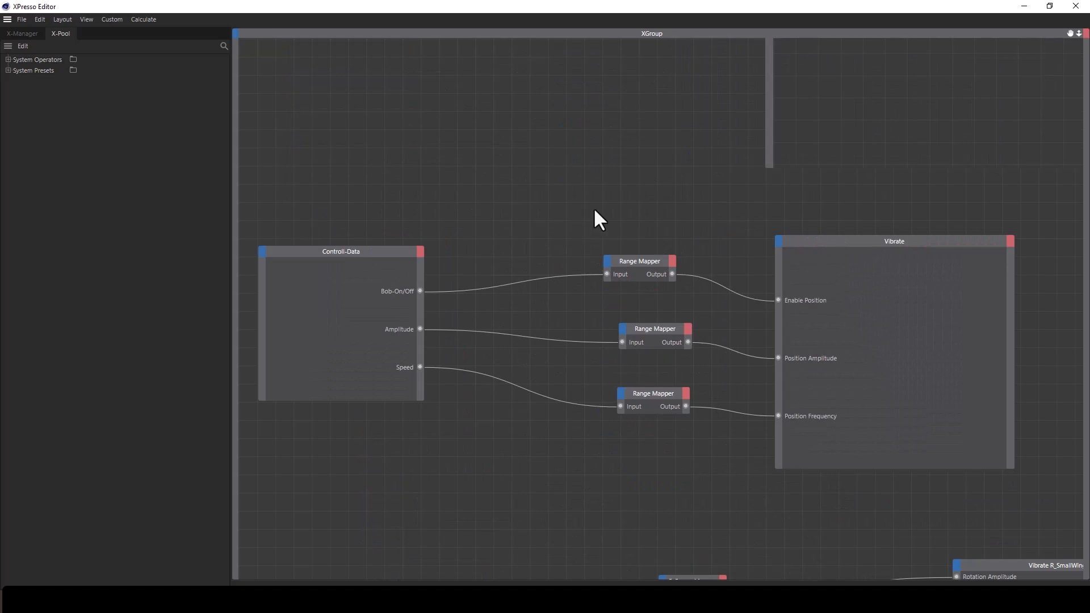
pyautogui.moveTo(595, 211); pyautogui.dragTo(628, 162, button='middle')
pyautogui.click(386, 200)
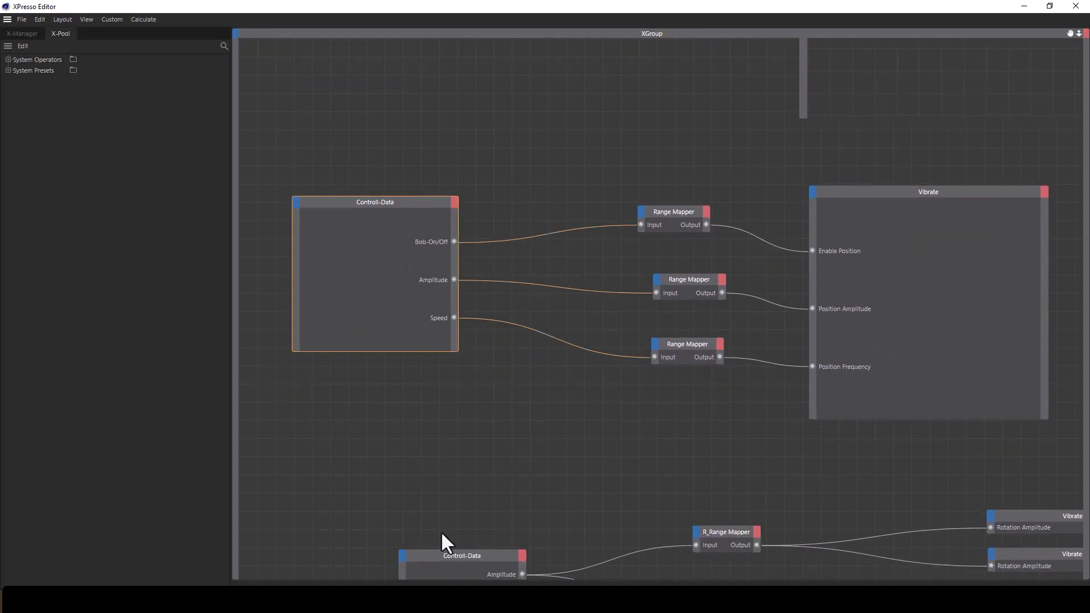
pyautogui.moveTo(466, 558); pyautogui.dragTo(408, 541)
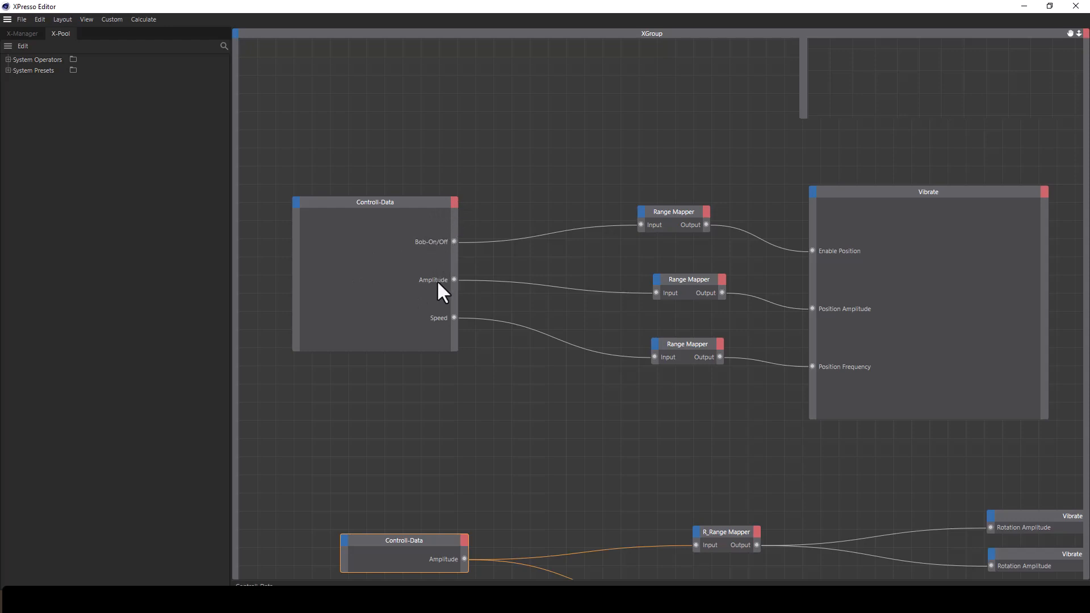
# Check the Body output ports offered by the Controll-Data node that drives the body bob
pyautogui.click(454, 202)
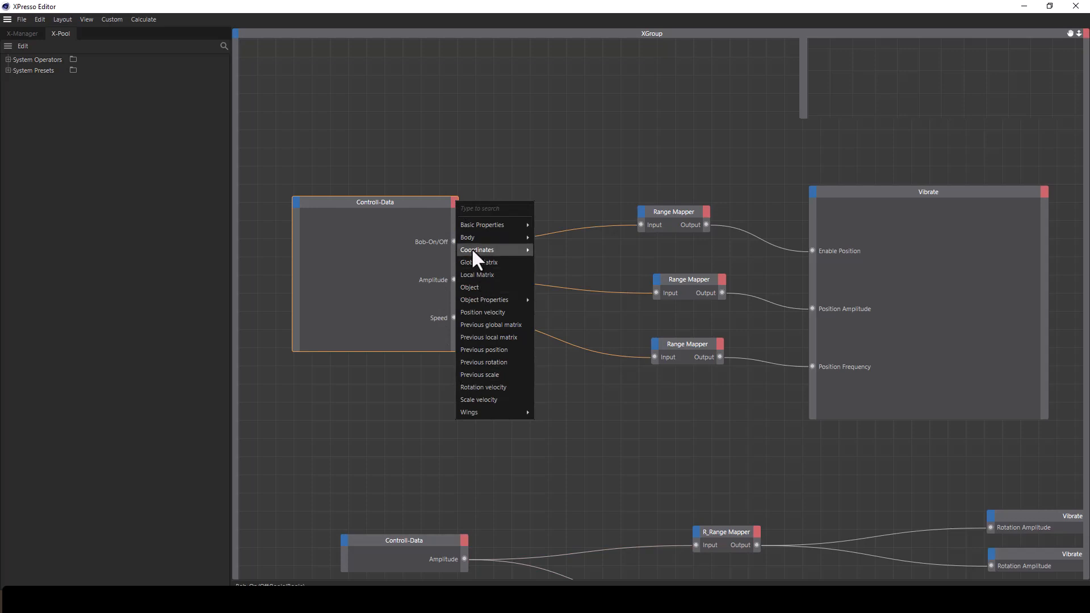
pyautogui.moveTo(473, 239)
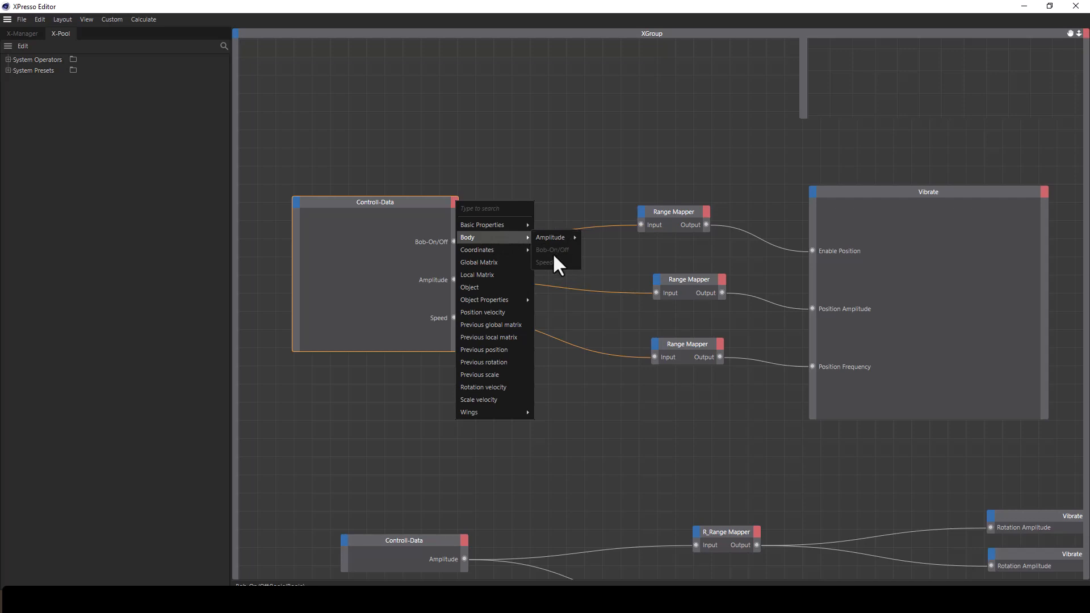
pyautogui.click(420, 202)
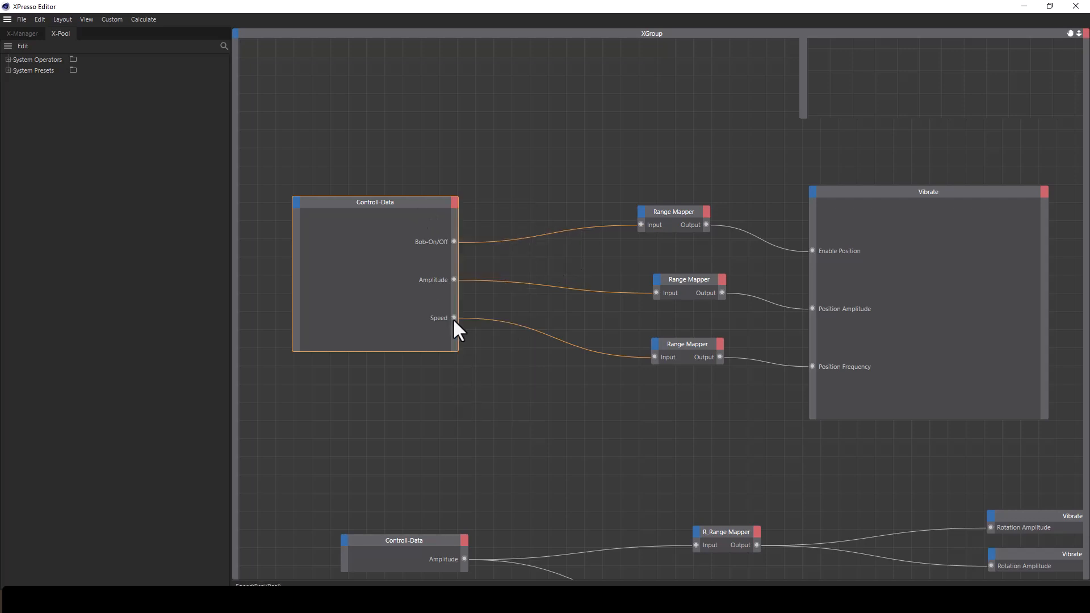
# Align the body's Amplitude and Speed Range Mappers beneath the Bob-On/Off Range Mapper
pyautogui.click(672, 214)
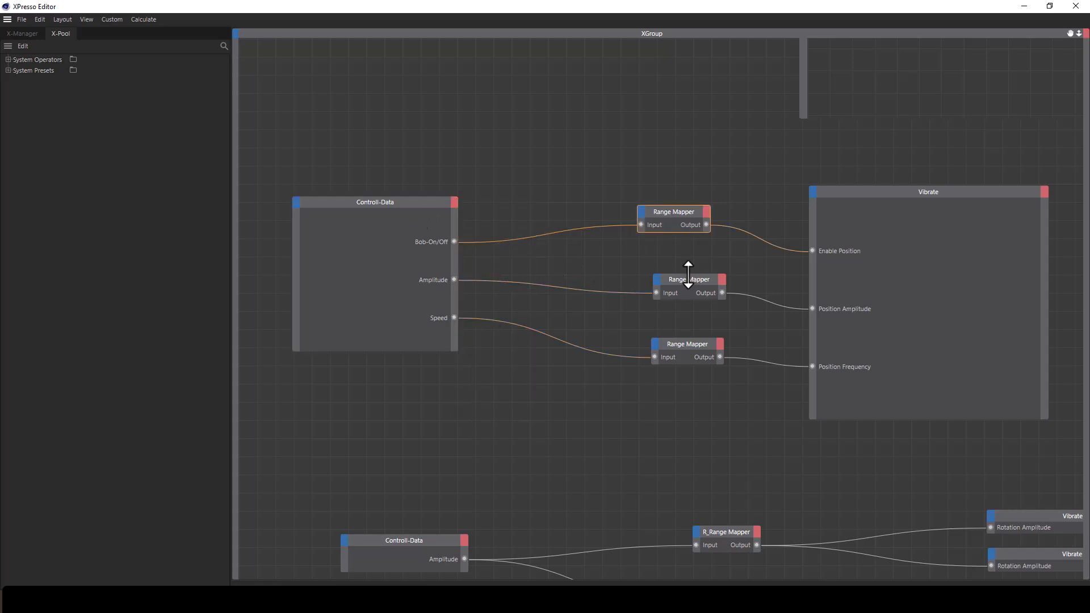
pyautogui.moveTo(691, 280); pyautogui.dragTo(680, 282)
pyautogui.moveTo(685, 339); pyautogui.dragTo(676, 338)
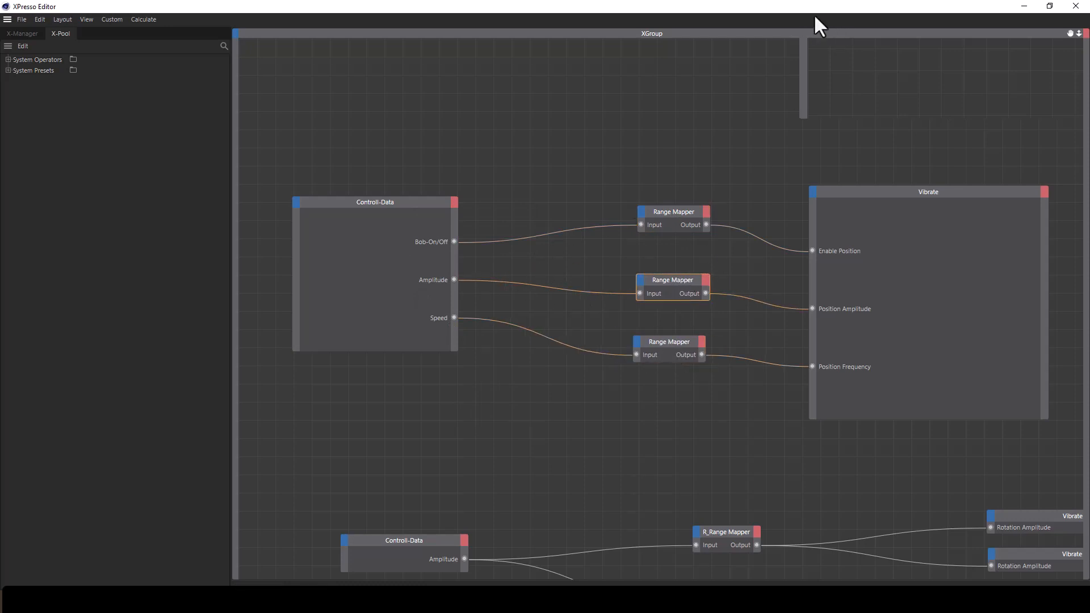
# Shrink the XPresso Editor window and examine the body Amplitude Range Mapper's data type, input and output range options, and parameter limits
pyautogui.doubleClick(855, 4)
pyautogui.moveTo(817, 138); pyautogui.dragTo(571, 134)
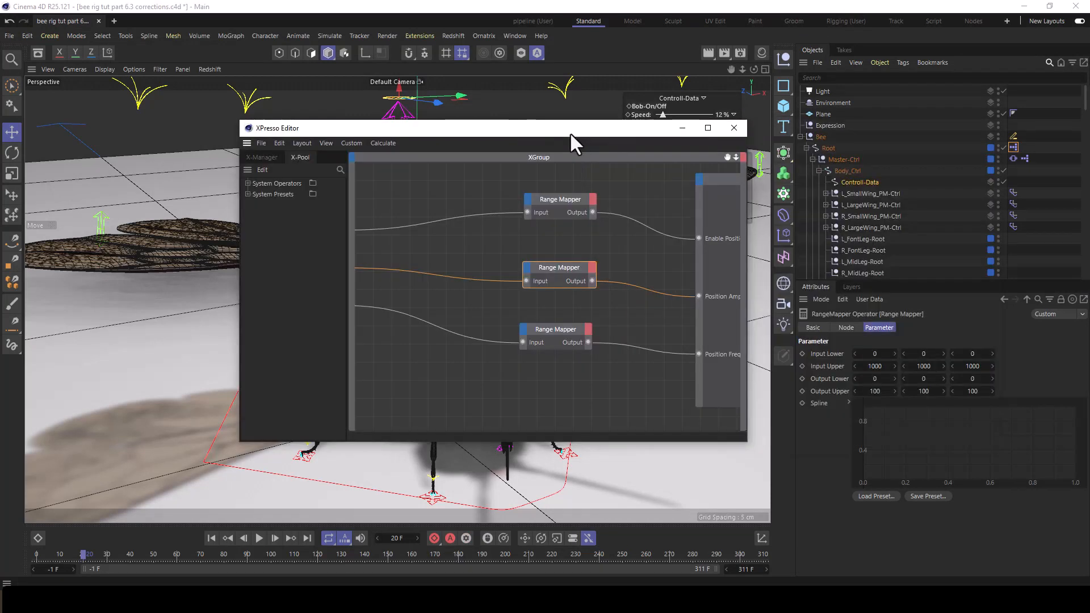
pyautogui.click(841, 328)
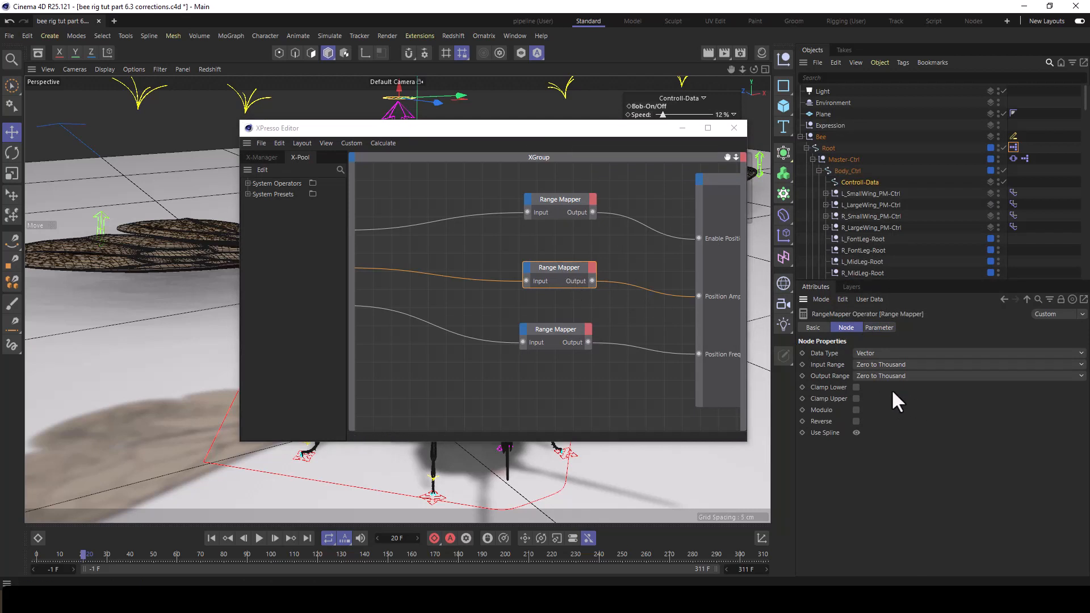
pyautogui.click(557, 269)
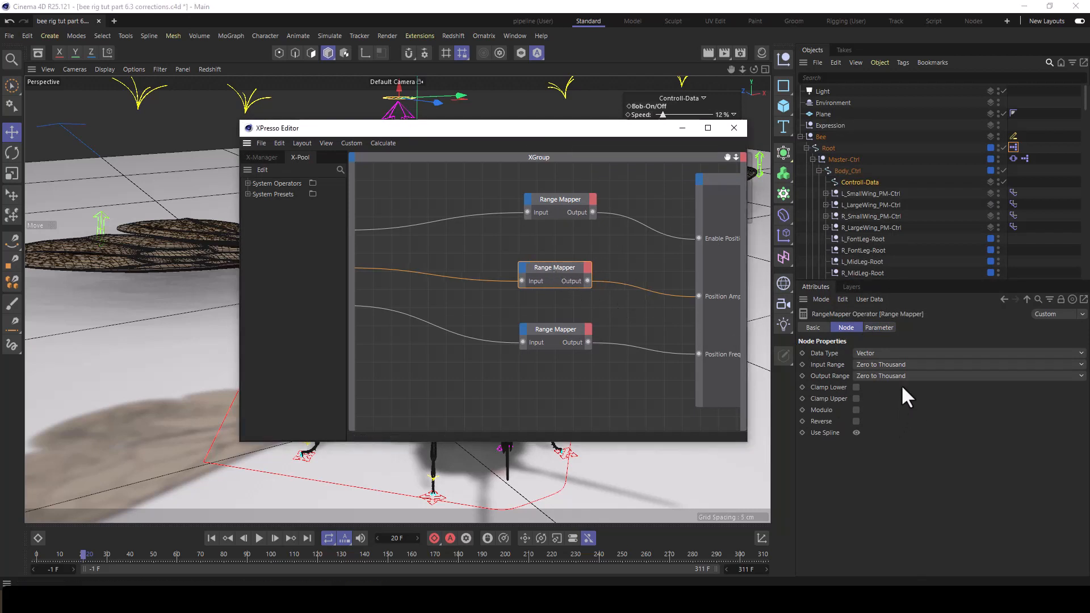
pyautogui.click(899, 365)
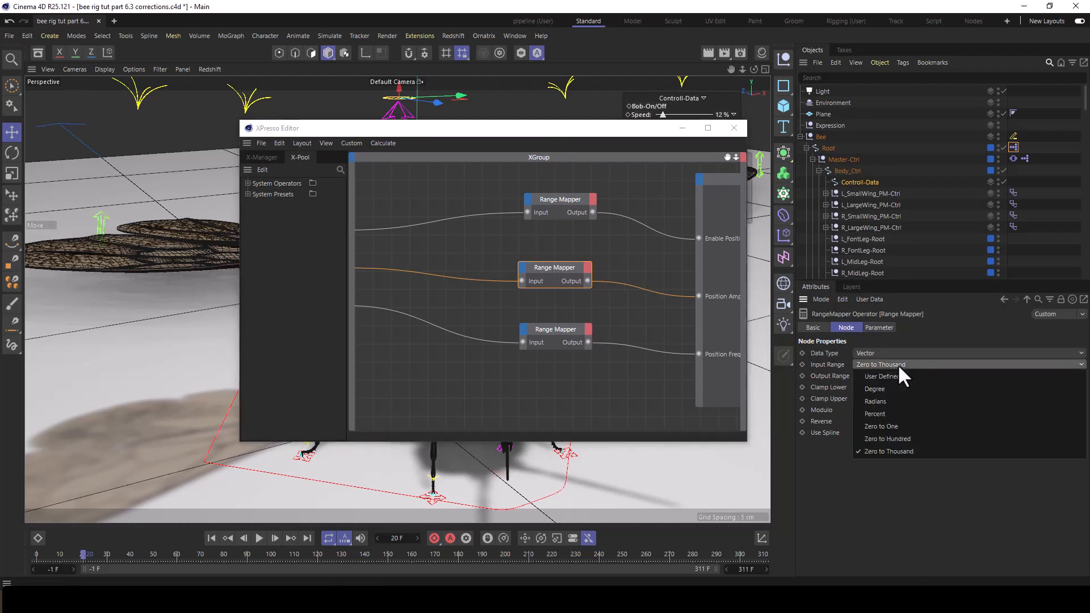
pyautogui.click(960, 472)
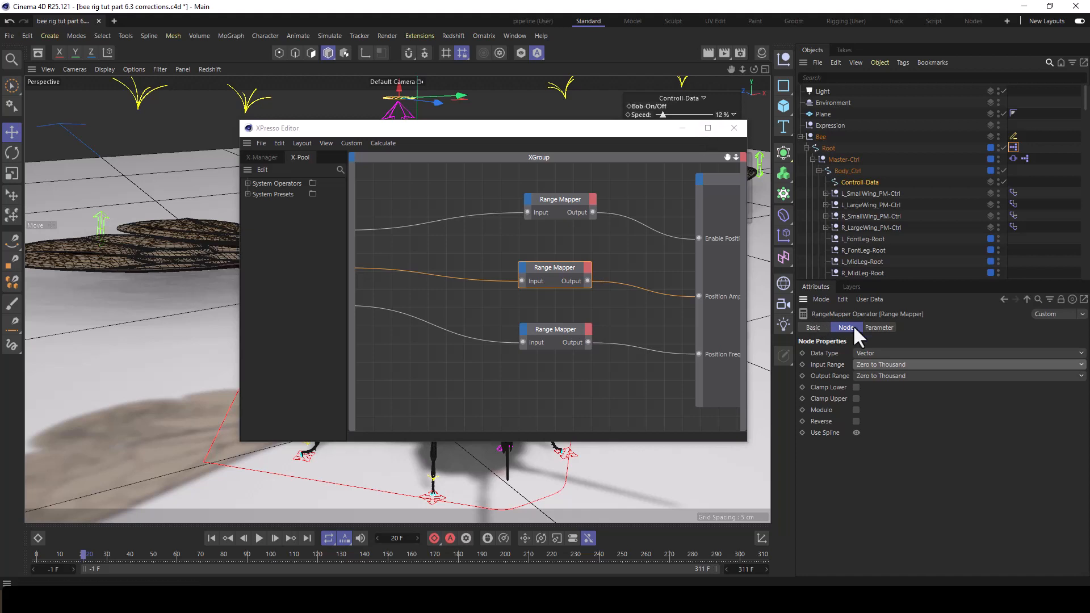
pyautogui.click(878, 328)
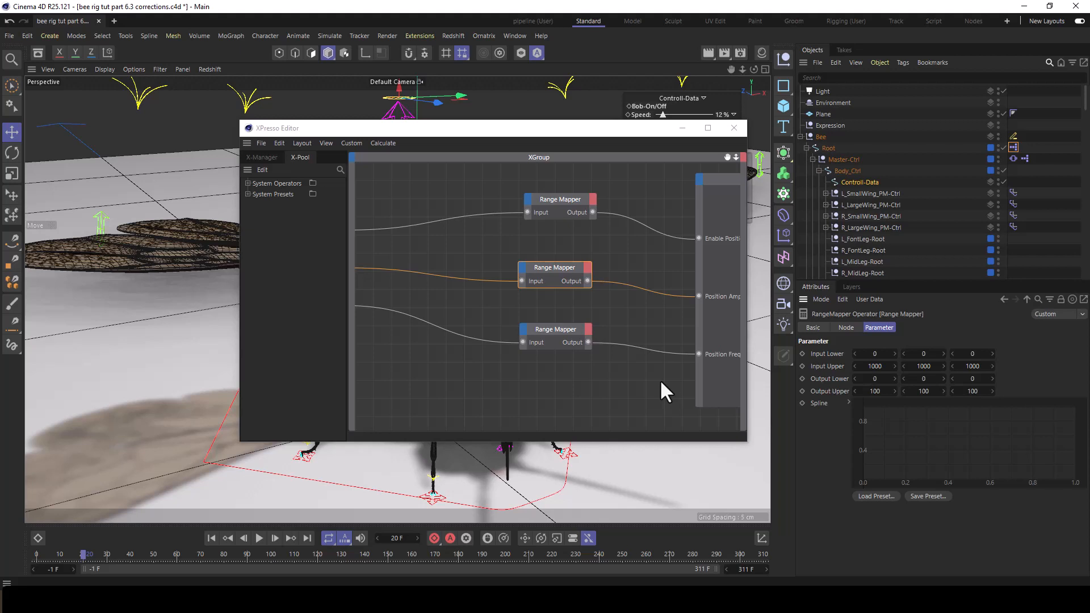
# Move the Vibrate node closer to the three body Range Mappers
pyautogui.scroll(-2, 621, 365)
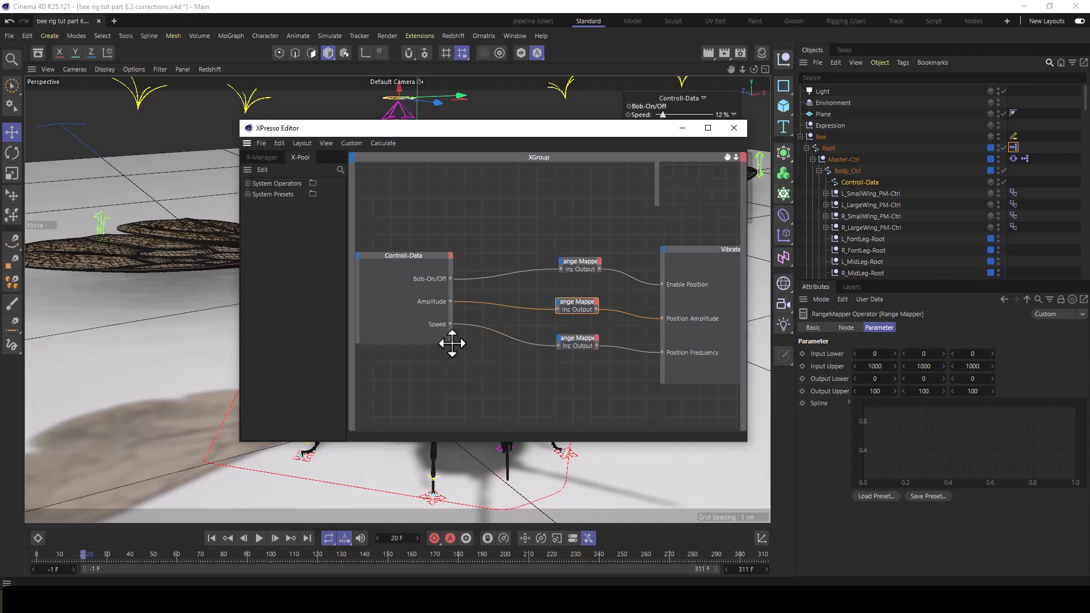
pyautogui.moveTo(683, 252); pyautogui.dragTo(631, 237)
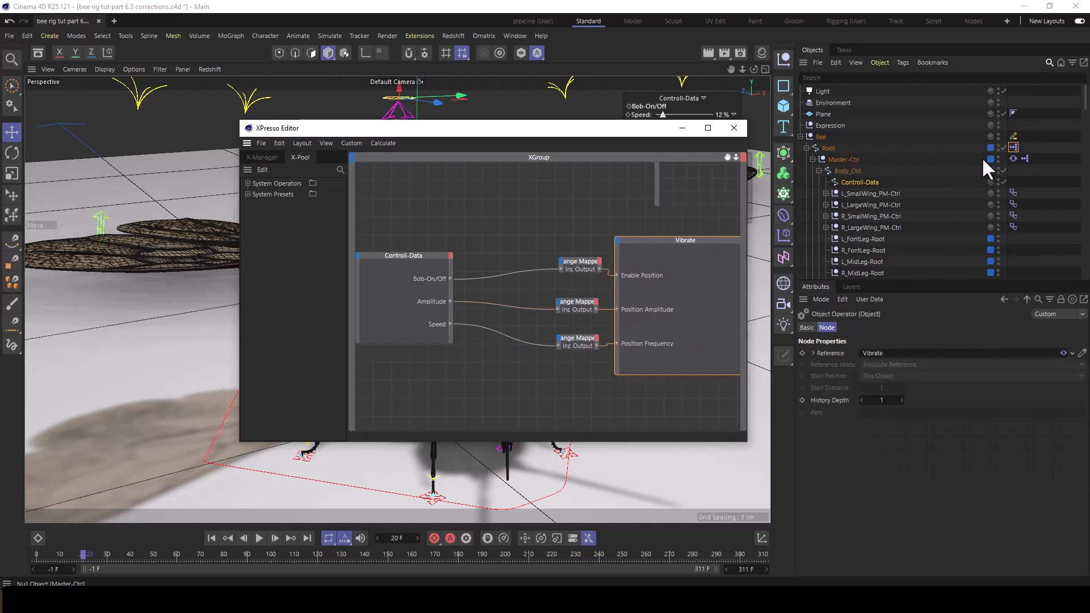
pyautogui.moveTo(674, 239); pyautogui.dragTo(688, 241)
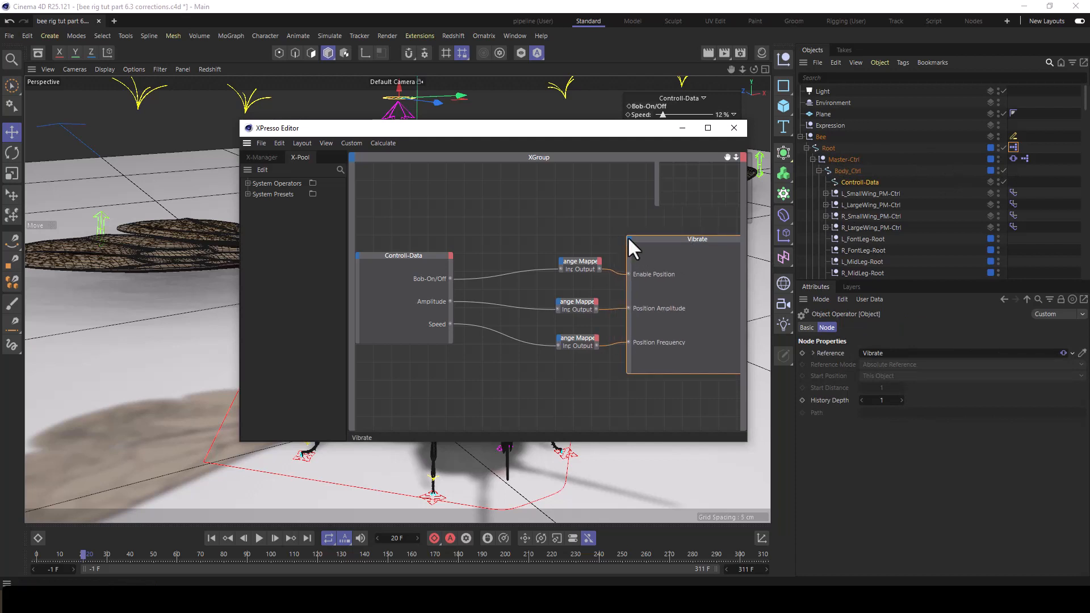
# Examine the Vibrate node's Tag Properties input ports, including the Position Amplitude options, and review its wiring in the graph
pyautogui.click(628, 238)
pyautogui.moveTo(674, 285)
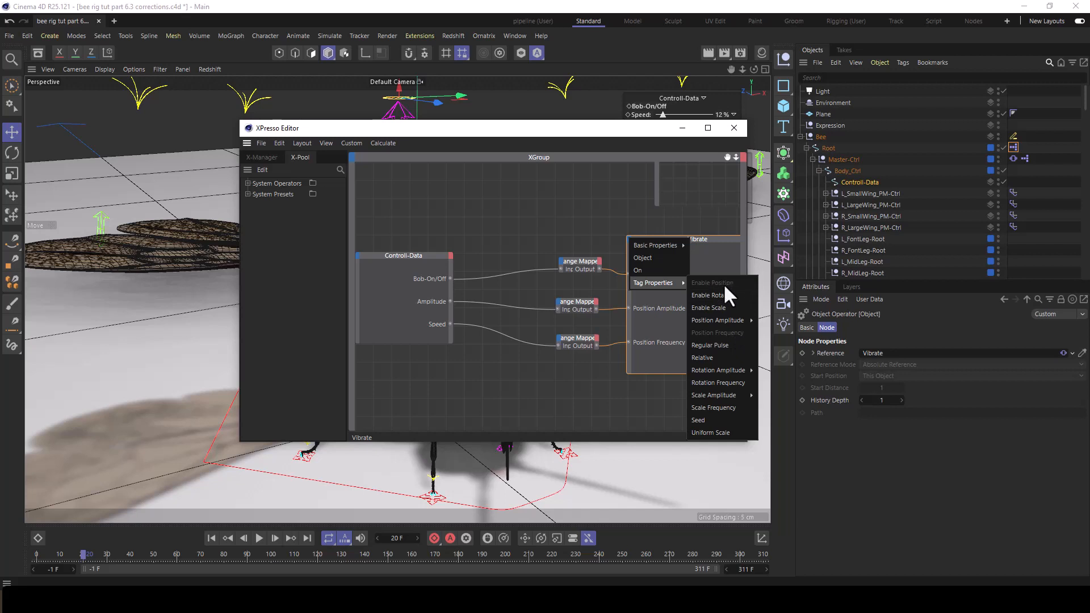
pyautogui.click(657, 320)
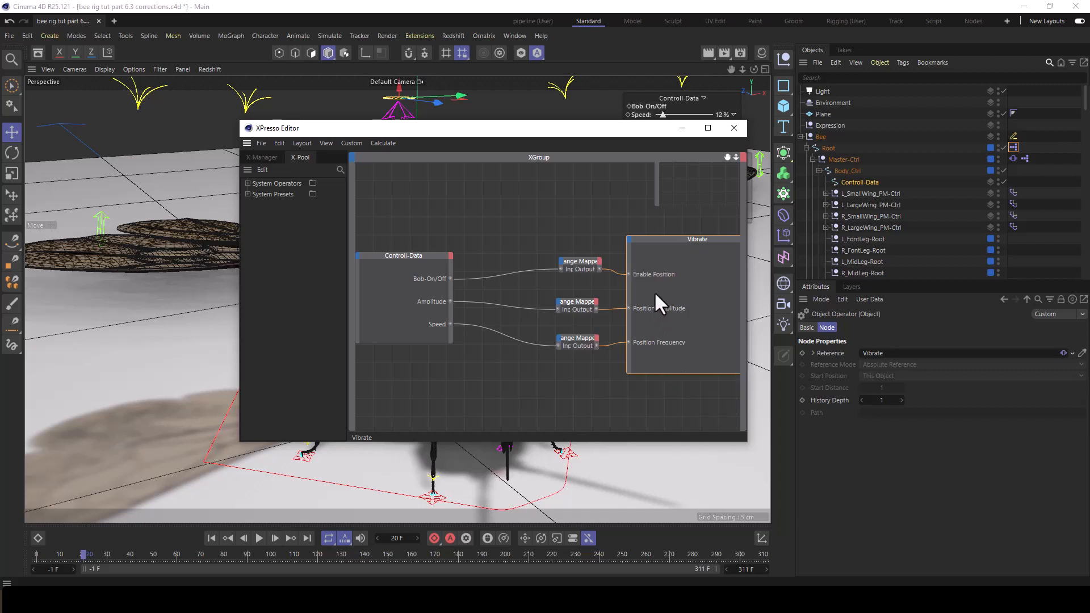
pyautogui.click(628, 235)
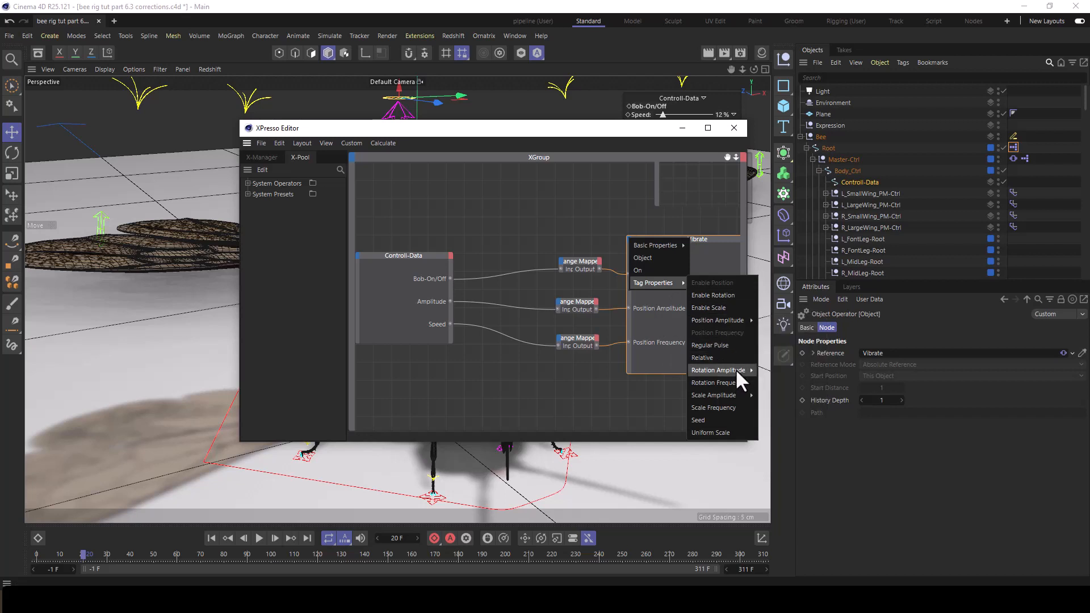
pyautogui.moveTo(743, 321)
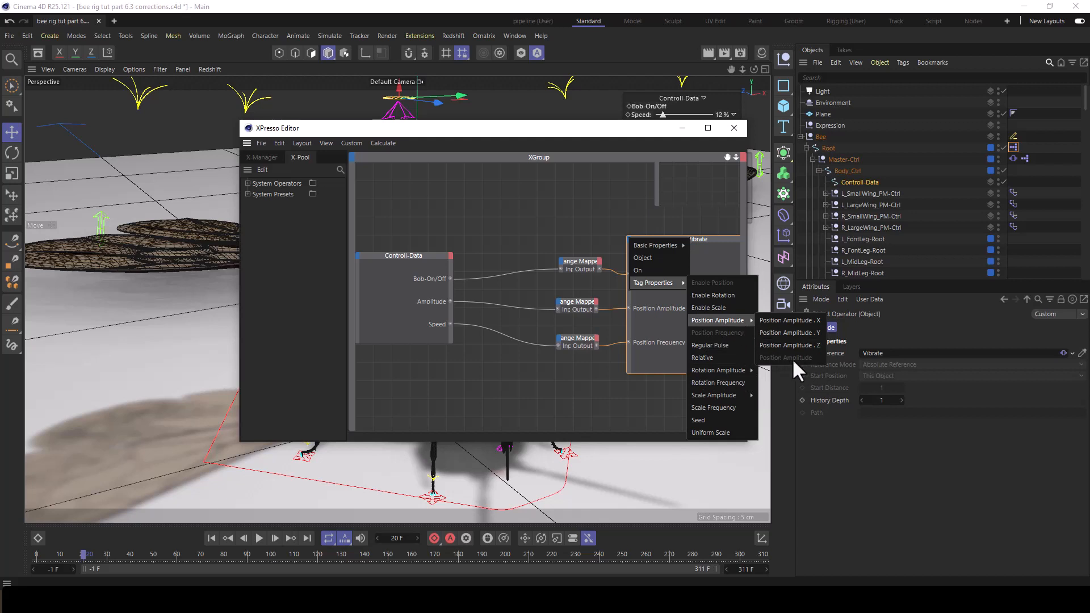
pyautogui.click(712, 236)
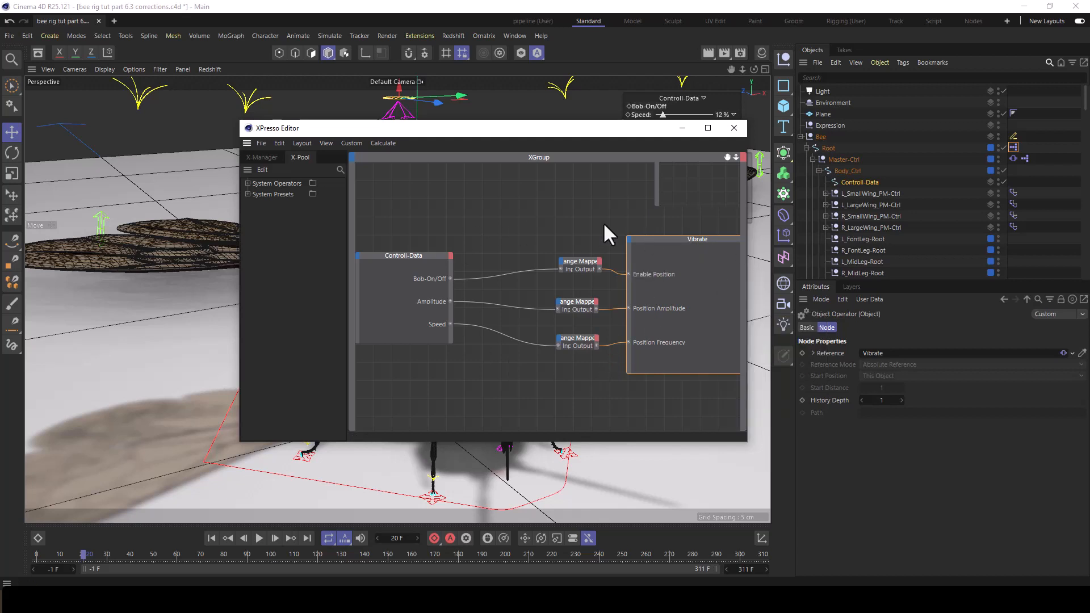
pyautogui.scroll(-3, 580, 244)
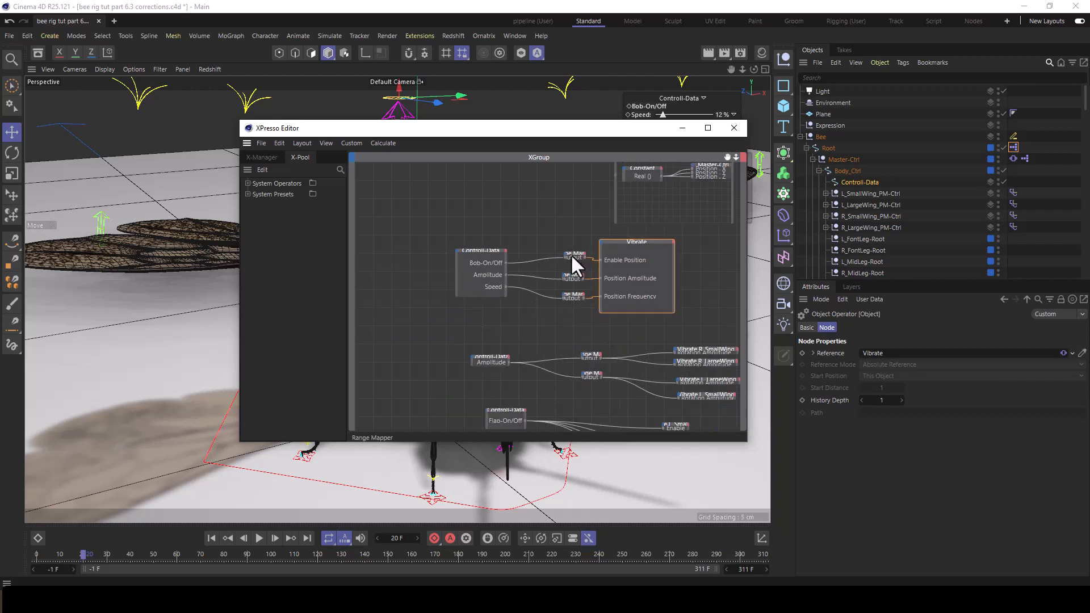
pyautogui.click(557, 230)
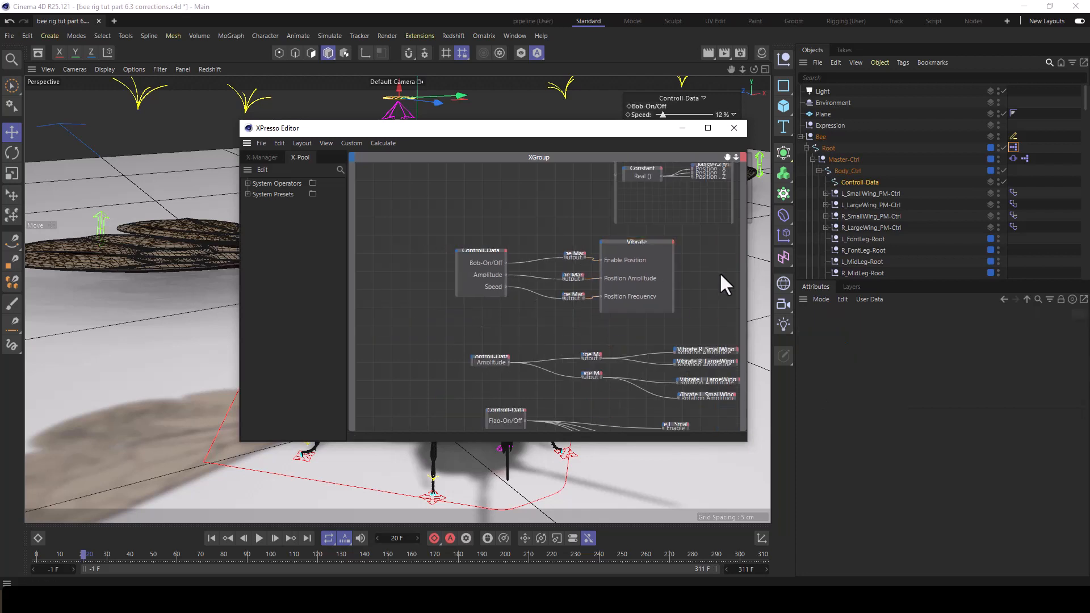
pyautogui.scroll(4, 693, 281)
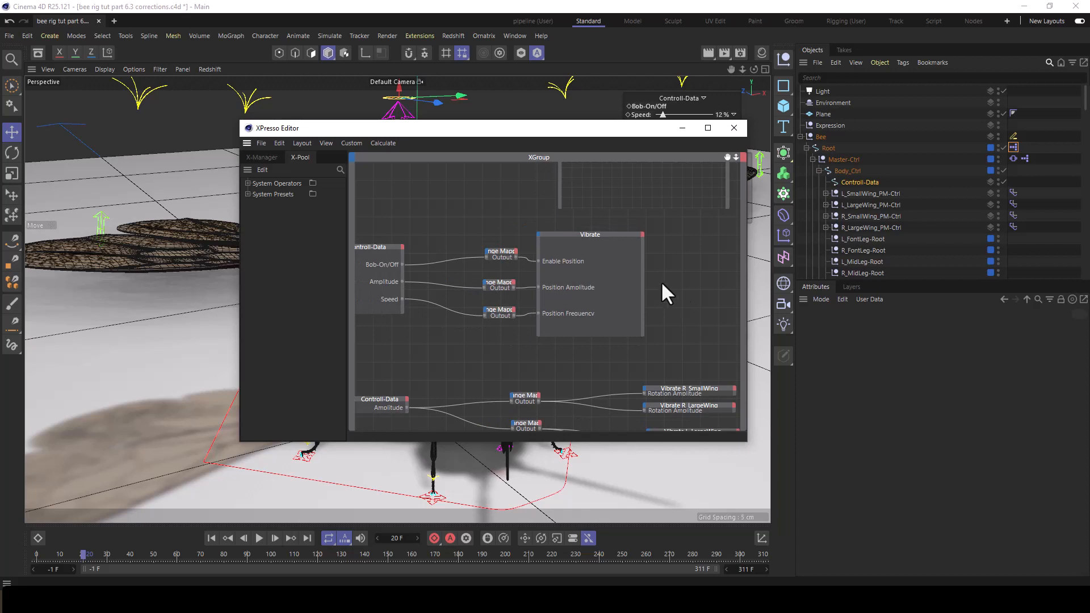
# Close the current graph and open Master-Ctrl's XPresso tag to view the Reset Bob and Reset Wings Flap wiring
pyautogui.click(733, 129)
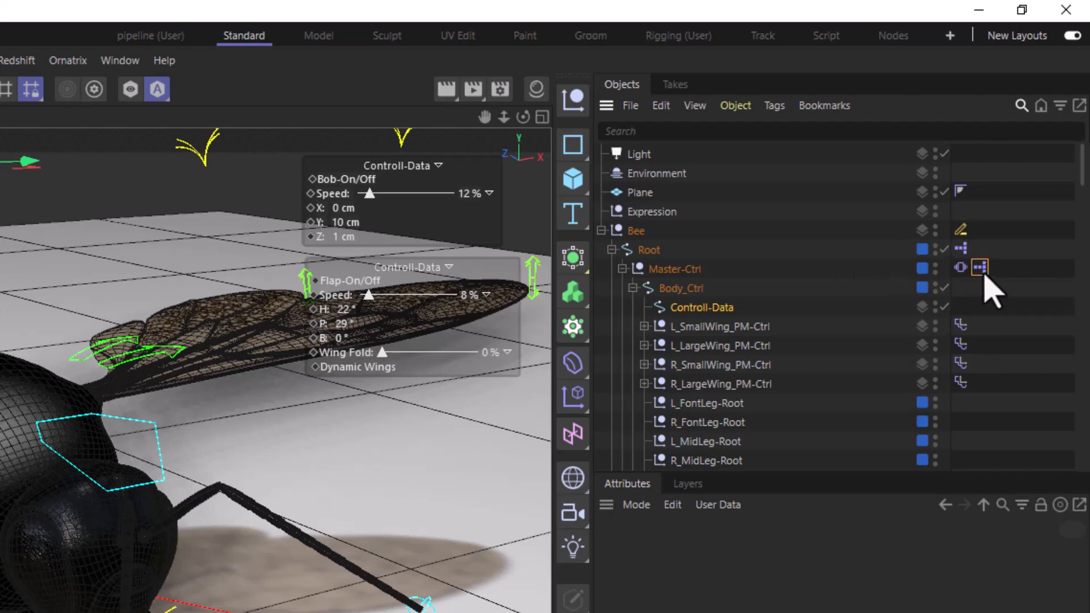
pyautogui.click(980, 268)
pyautogui.doubleClick(980, 268)
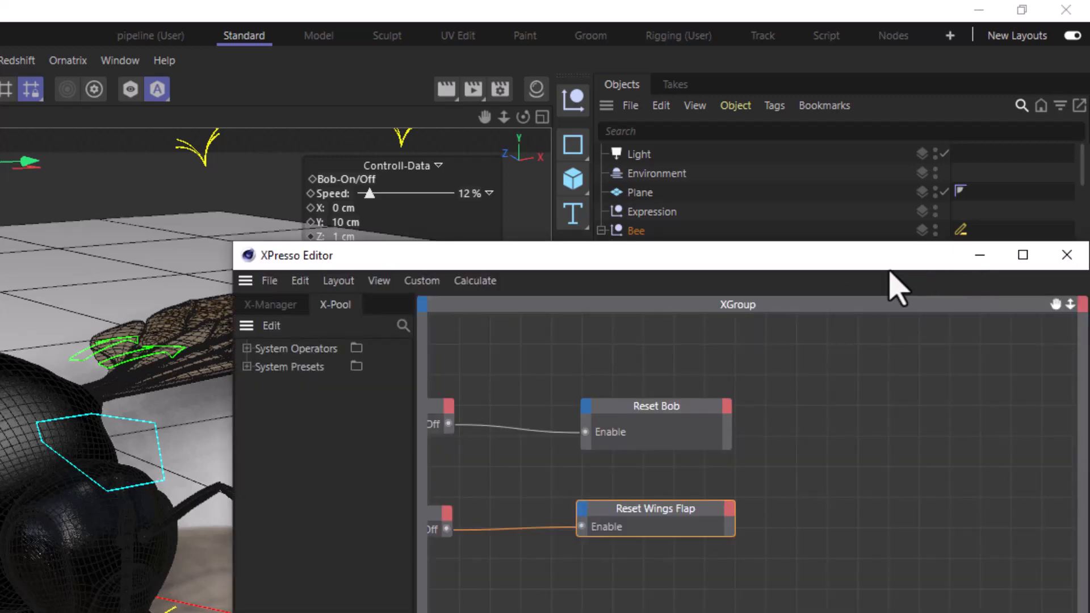
pyautogui.scroll(-5, 818, 499)
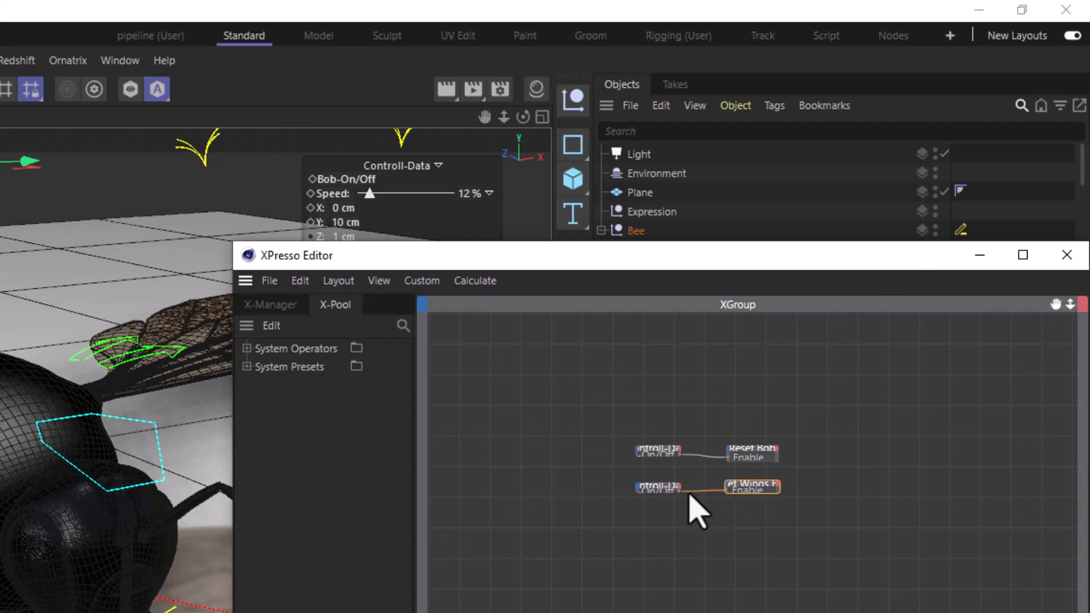
# Examine how Bob-On/Off and Flap-On/Off feed the Enable ports in Master-Ctrl's graph, select the Reset Bob node, and close the editor
pyautogui.scroll(5, 698, 506)
pyautogui.scroll(1, 758, 532)
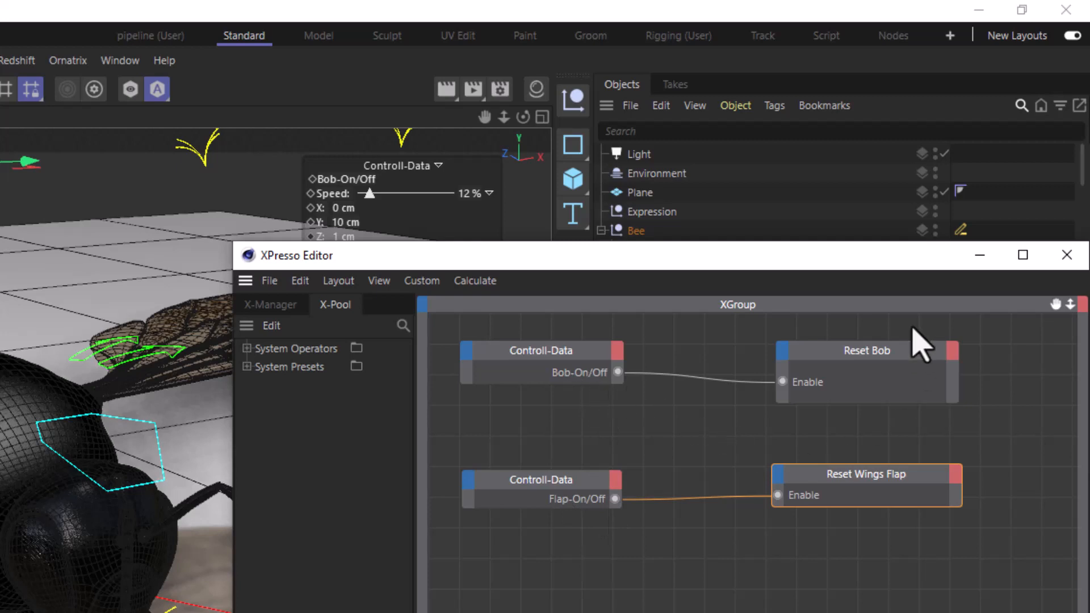
pyautogui.click(882, 353)
pyautogui.click(1052, 268)
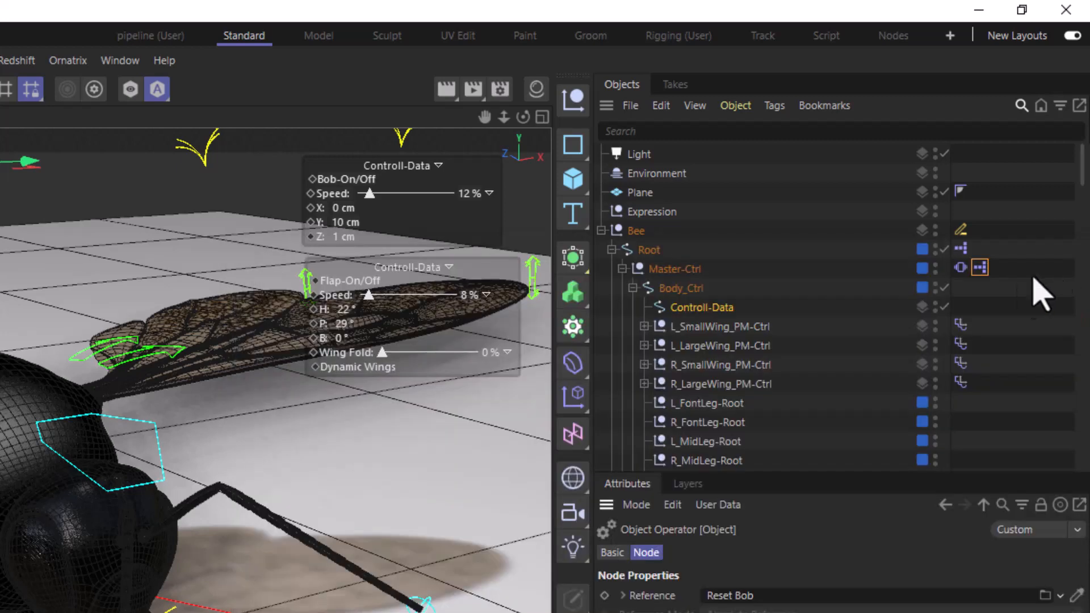
# Open the main XPresso graph full size and examine how the Constant nodes drive rotation and position inside the Reset Wings Flap and Reset Bob groups
pyautogui.doubleClick(973, 267)
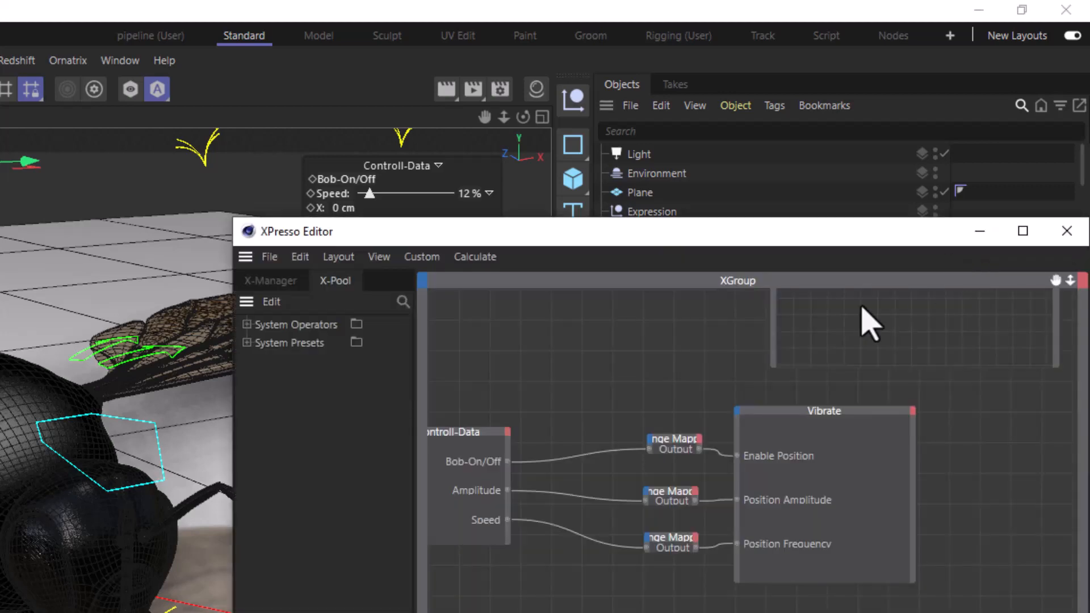
pyautogui.scroll(-2, 594, 573)
pyautogui.scroll(-2, 808, 413)
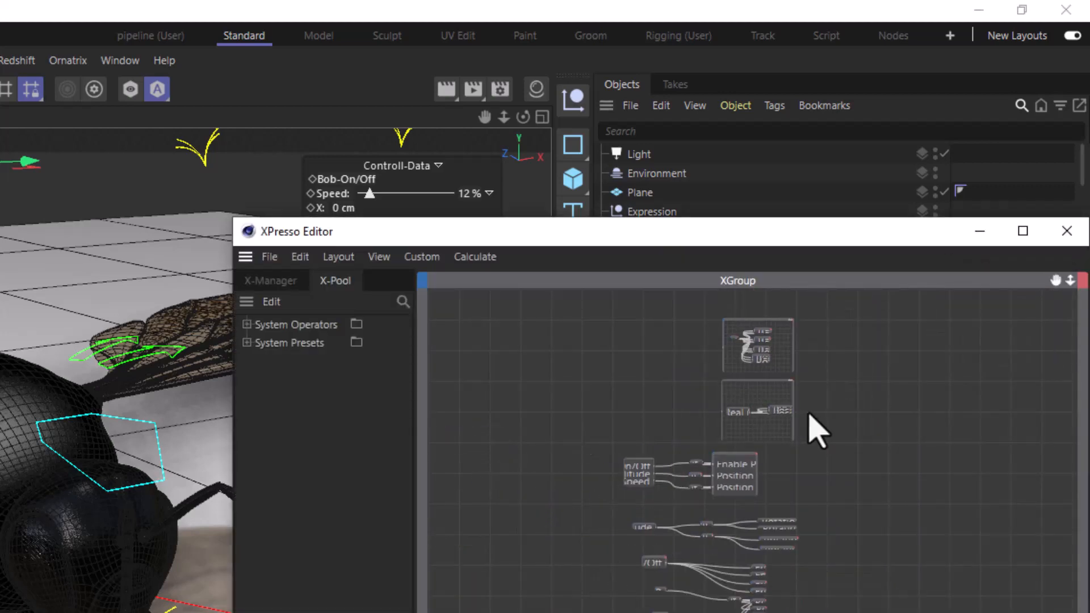
pyautogui.scroll(6, 823, 347)
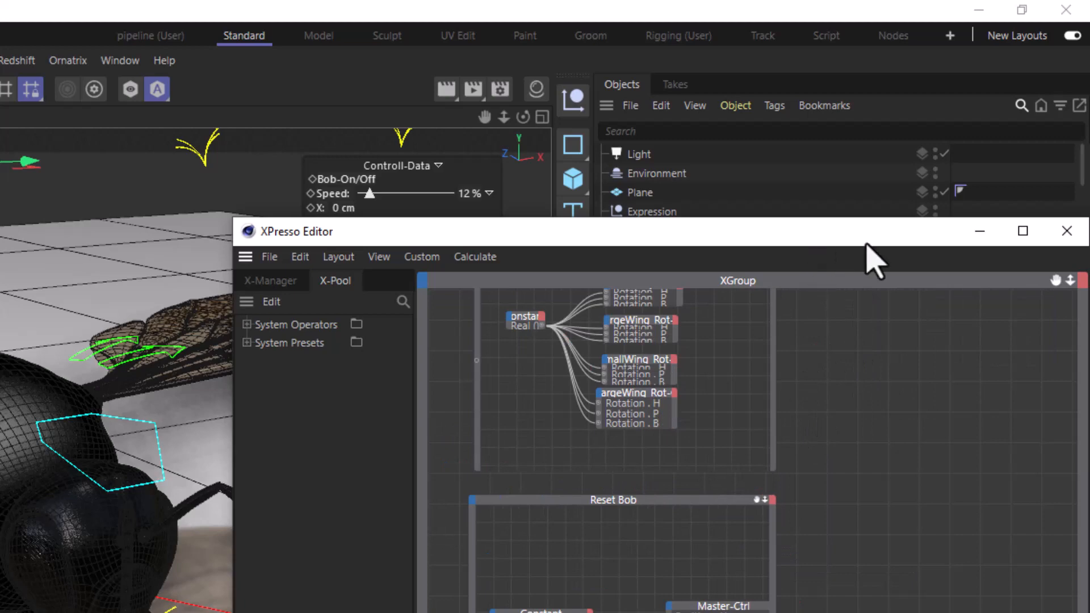
pyautogui.click(1022, 230)
pyautogui.scroll(2, 260, 578)
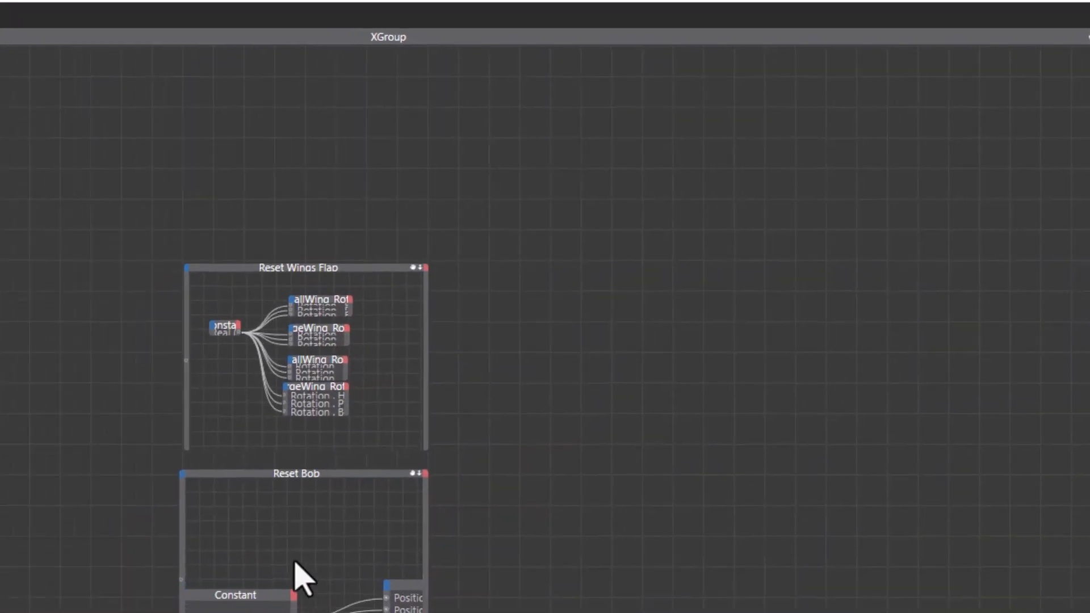
pyautogui.scroll(-3, 281, 565)
pyautogui.scroll(2, 458, 490)
pyautogui.scroll(1, 658, 386)
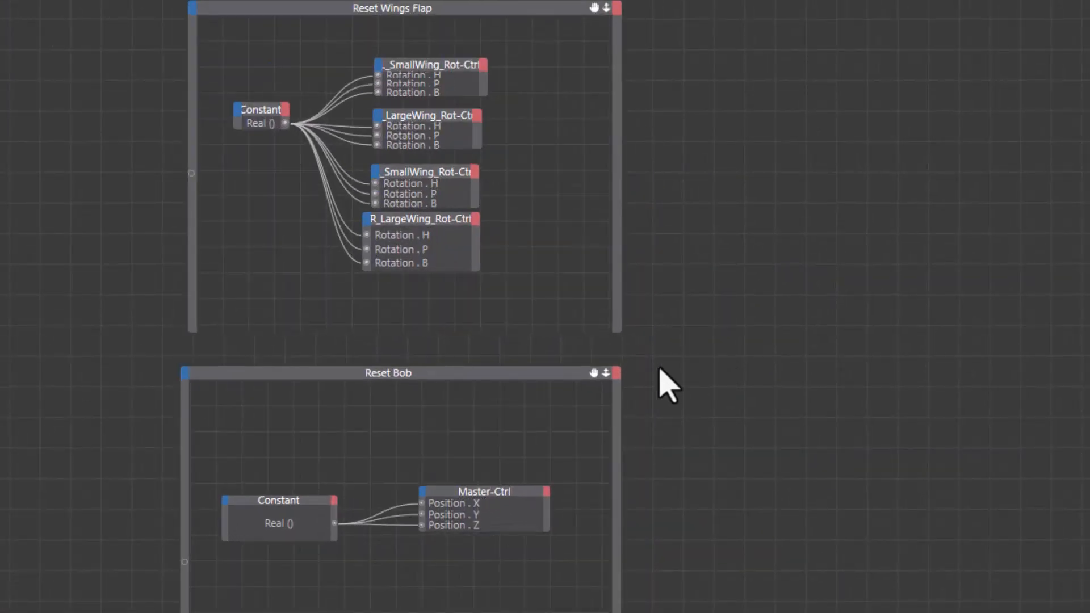
pyautogui.click(375, 8)
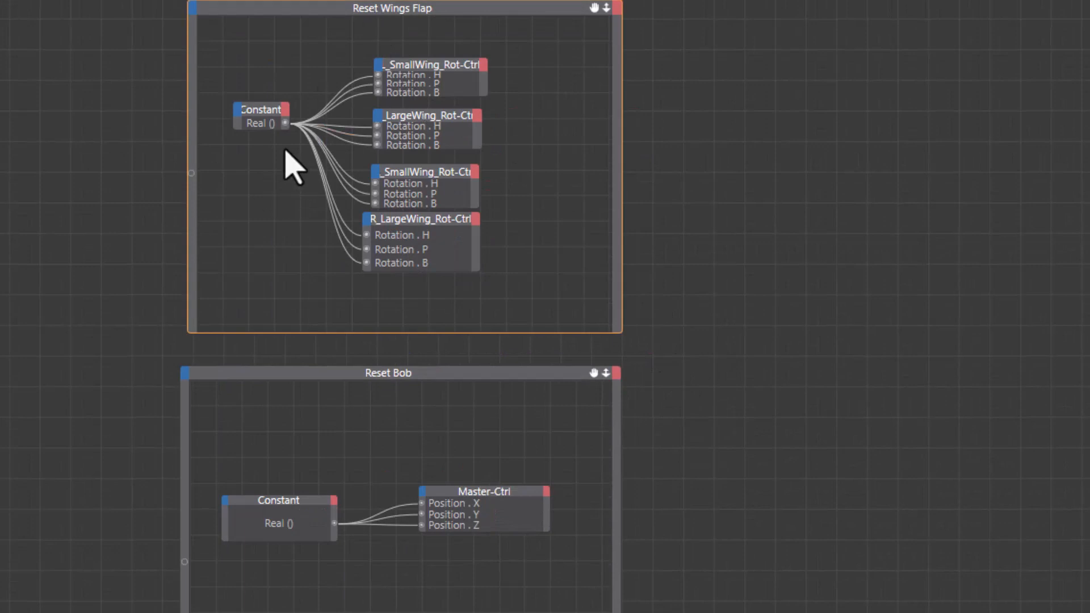
pyautogui.click(262, 115)
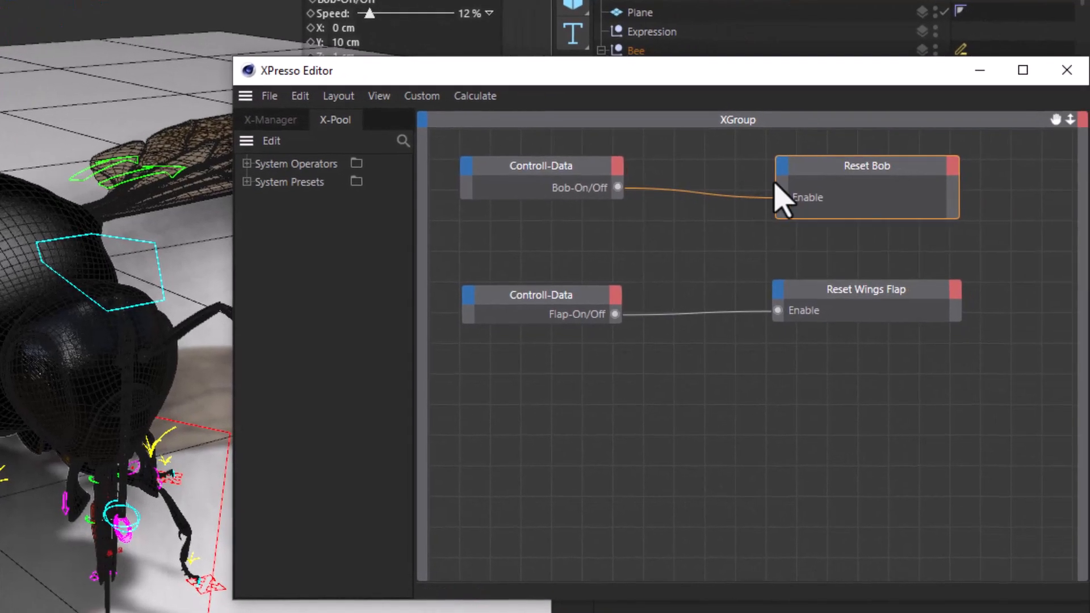
# Review the Enable links to Reset Bob and Reset Wings Flap, move the XPresso Editor window aside, and close it
pyautogui.click(874, 181)
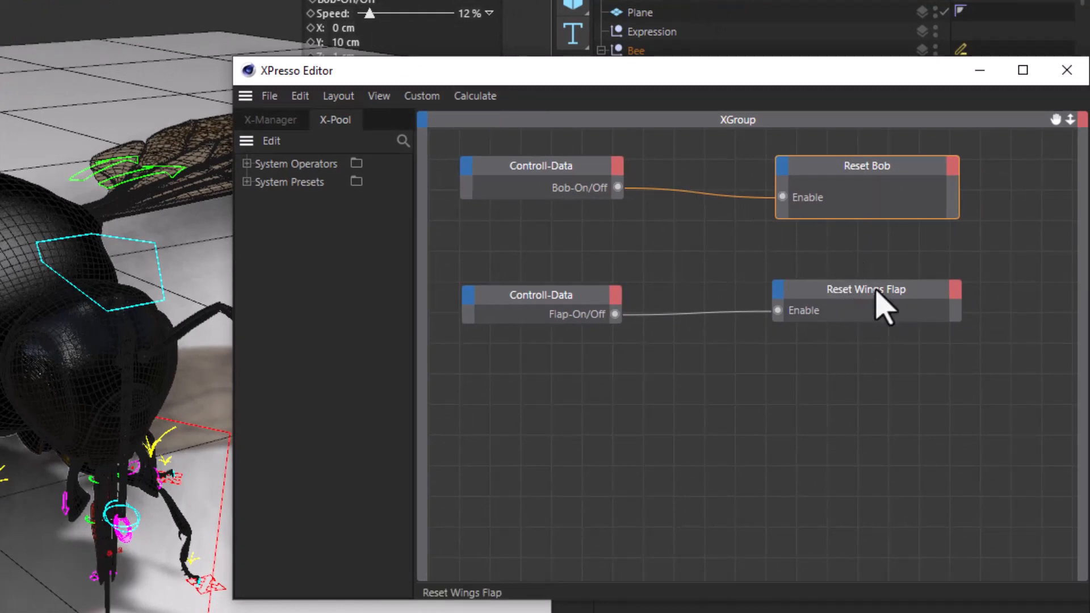
pyautogui.moveTo(807, 77); pyautogui.dragTo(657, 107)
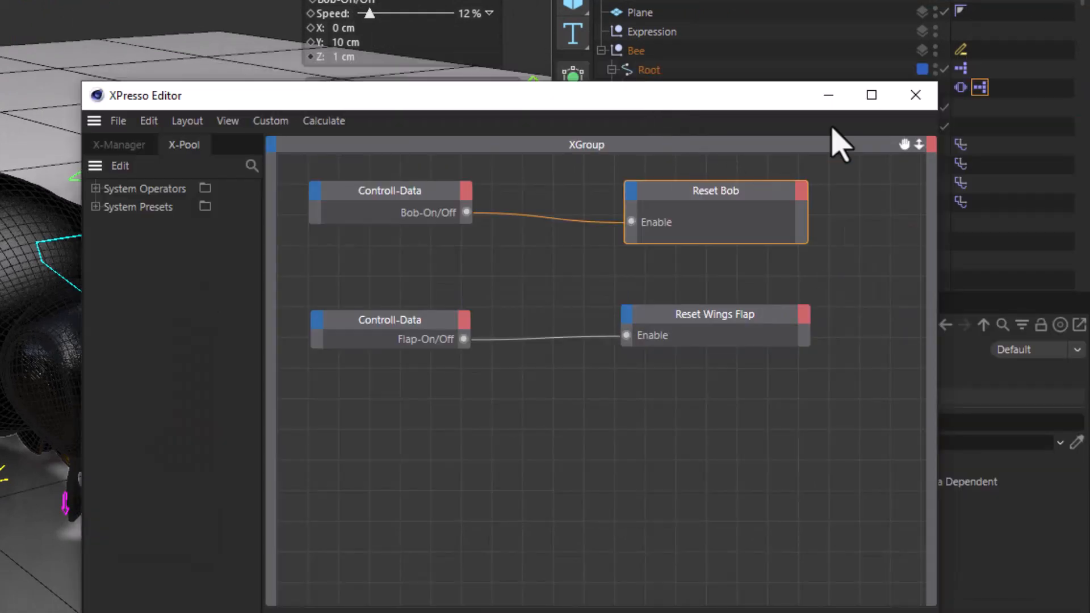
pyautogui.click(915, 96)
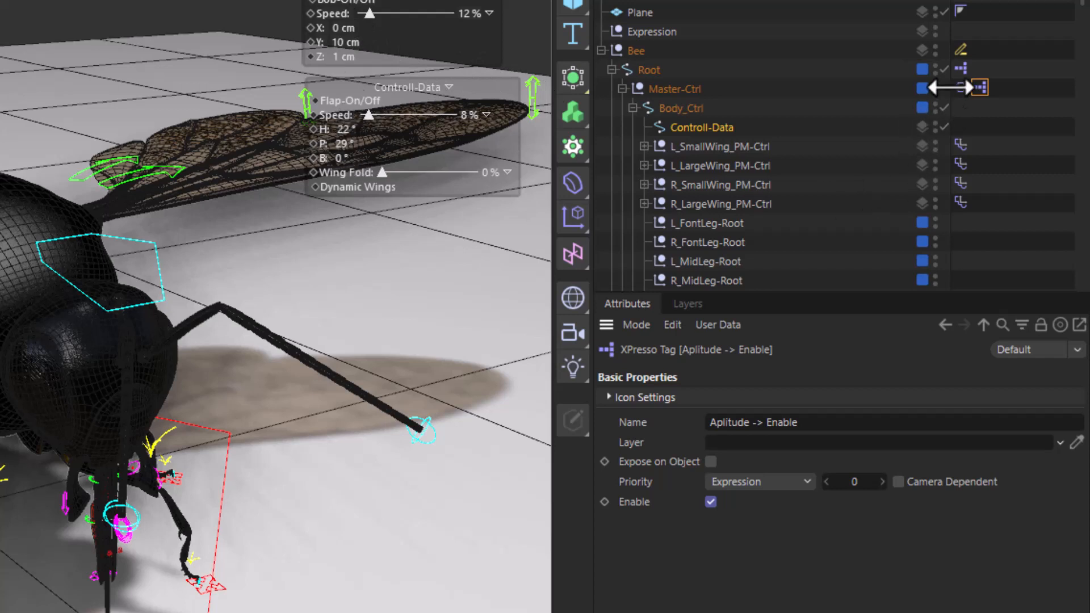
# Compare the XPresso tags on Root and Master-Ctrl, including their names and priority settings
pyautogui.click(980, 87)
pyautogui.click(961, 68)
pyautogui.click(980, 87)
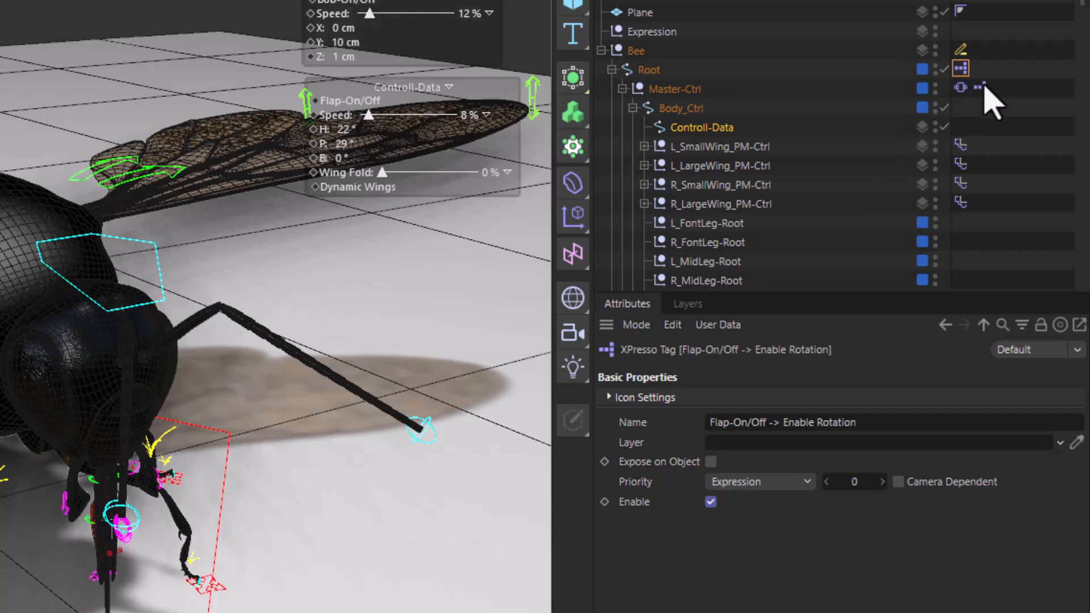
pyautogui.click(960, 68)
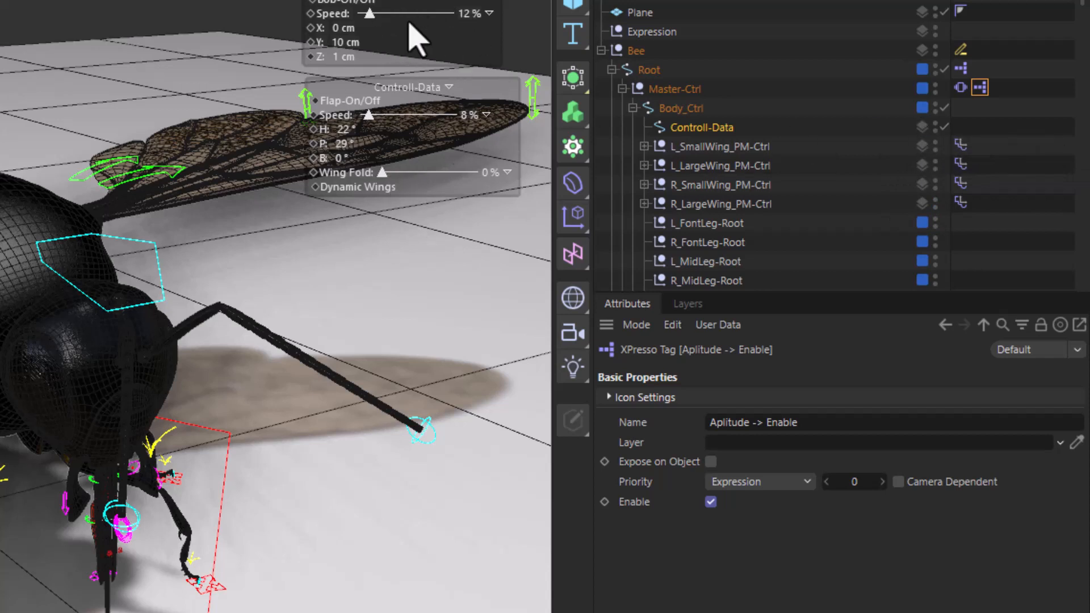
# Select all of Controll-Data's Wings parameters, from Flap-On/Off to Dynamic Wings, and view the Add to HUD option without applying it
pyautogui.click(682, 113)
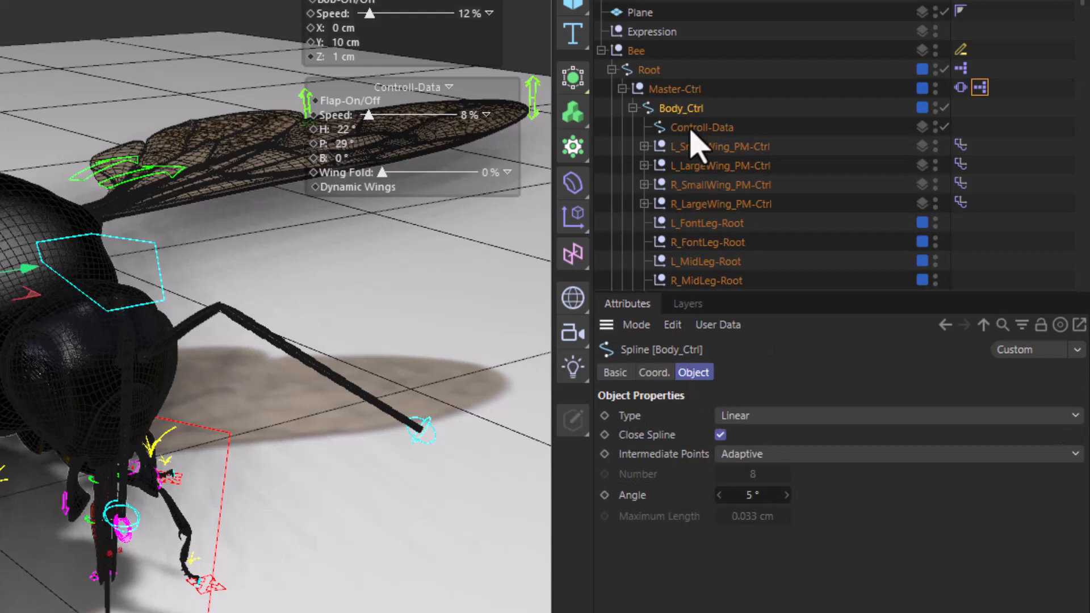
pyautogui.click(690, 130)
pyautogui.click(733, 373)
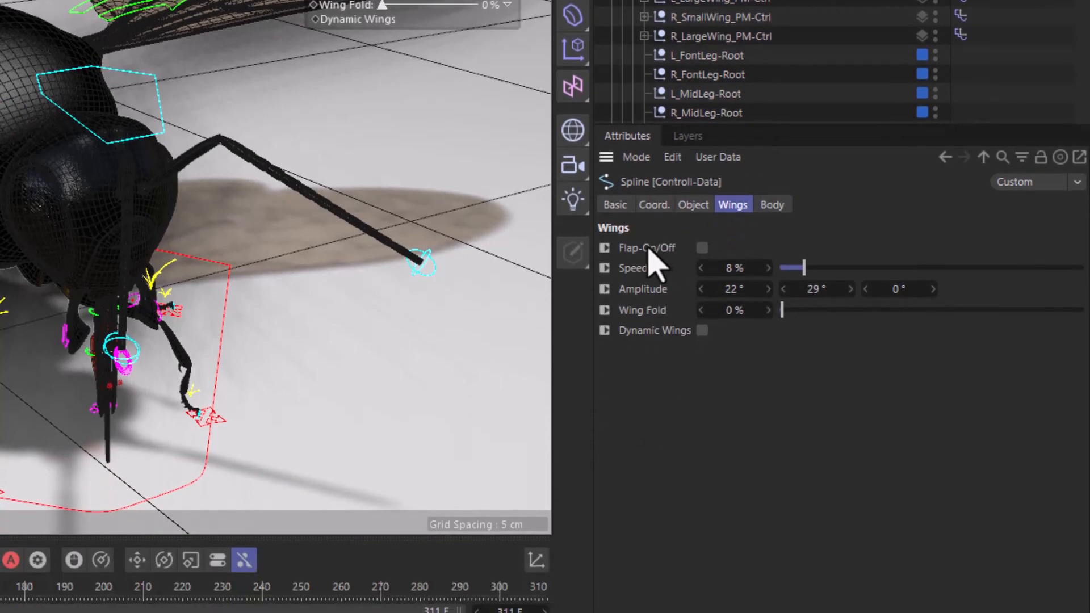
pyautogui.click(647, 414)
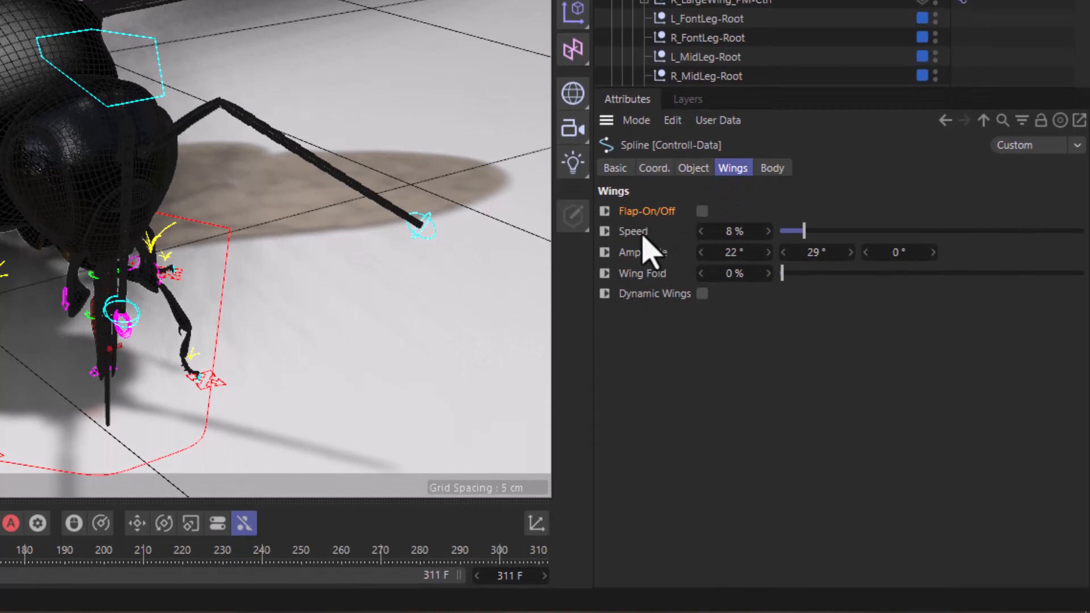
pyautogui.moveTo(647, 250); pyautogui.dragTo(652, 309)
pyautogui.rightClick(652, 308)
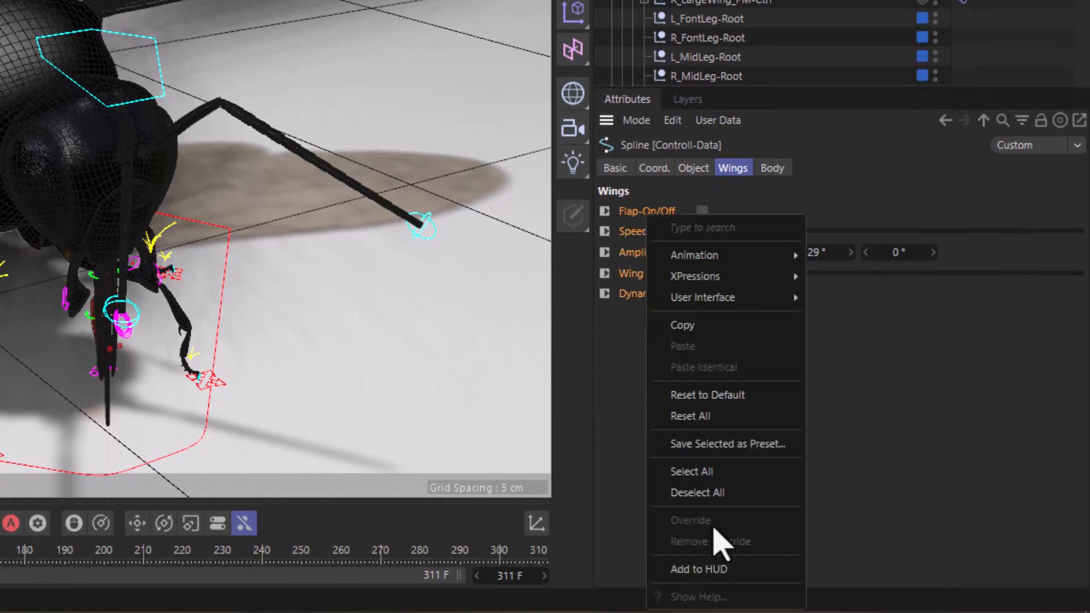
pyautogui.click(911, 464)
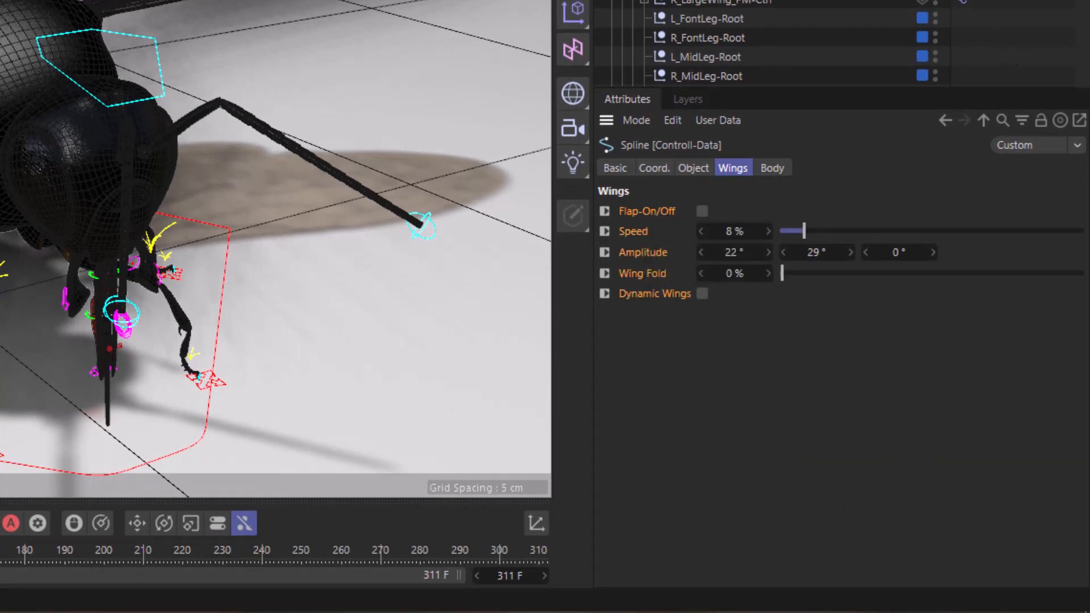
# Select Controll-Data's Body parameters Bob-On/Off, Speed and Amplitude, and view the Add to HUD option without applying it
pyautogui.click(773, 168)
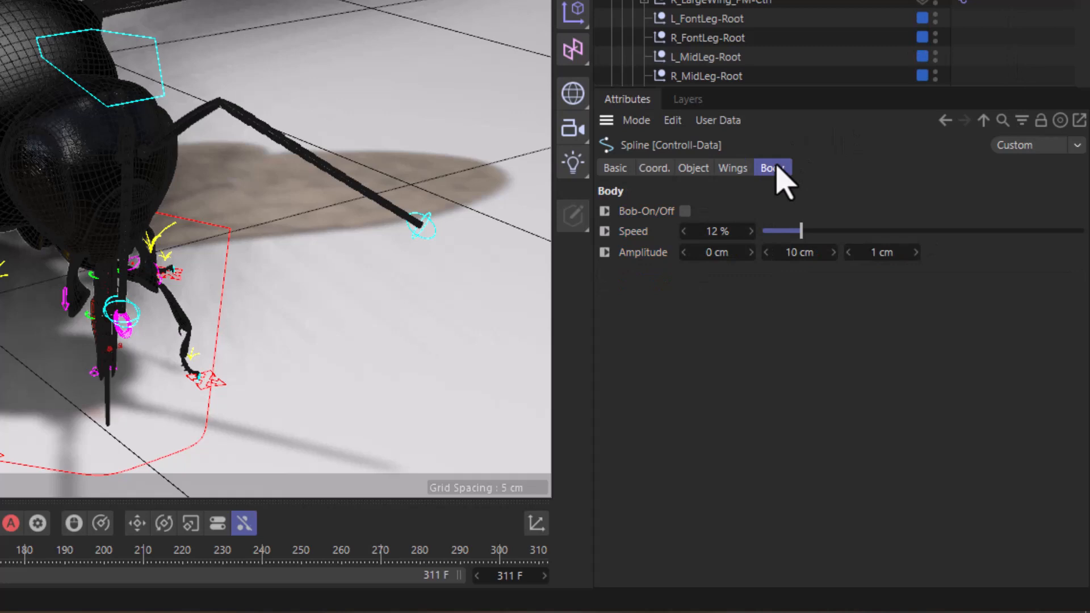
pyautogui.moveTo(634, 232); pyautogui.dragTo(637, 257)
pyautogui.rightClick(642, 266)
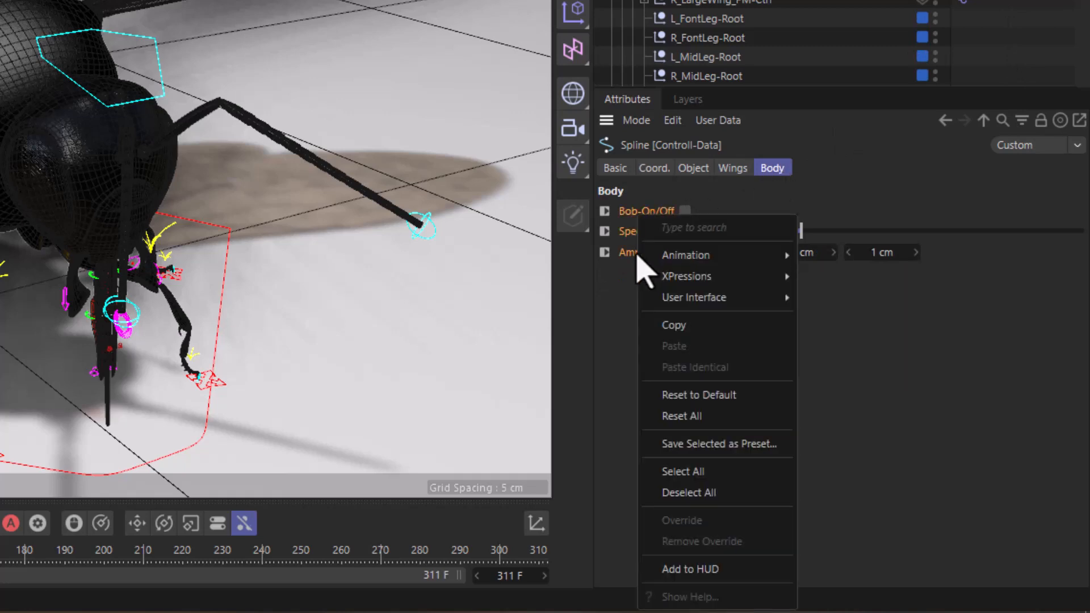
pyautogui.click(934, 438)
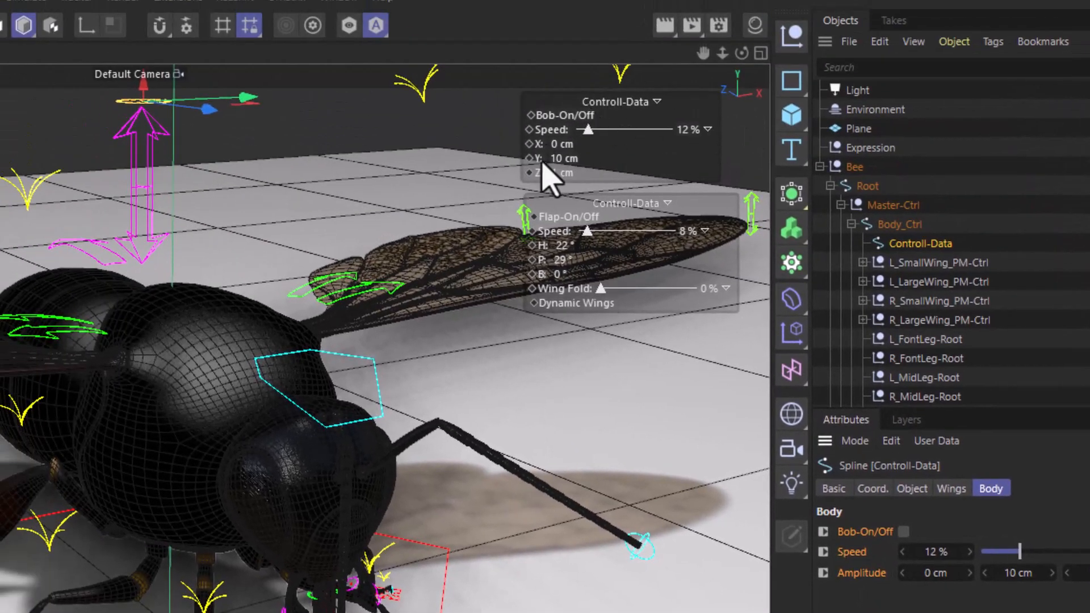
# During playback, switch wing flapping off, toggle body bobbing on and off, and set the bob's Y amplitude to 22 cm
pyautogui.keyDown('alt'); pyautogui.moveTo(233, 604); pyautogui.dragTo(241, 609); pyautogui.keyUp('alt')
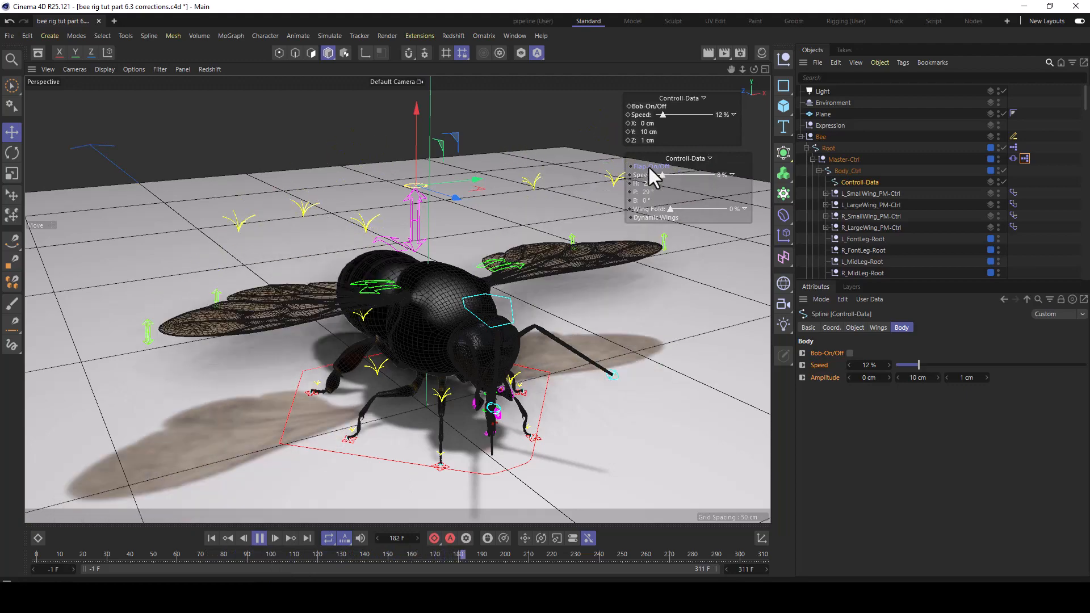
pyautogui.click(650, 166)
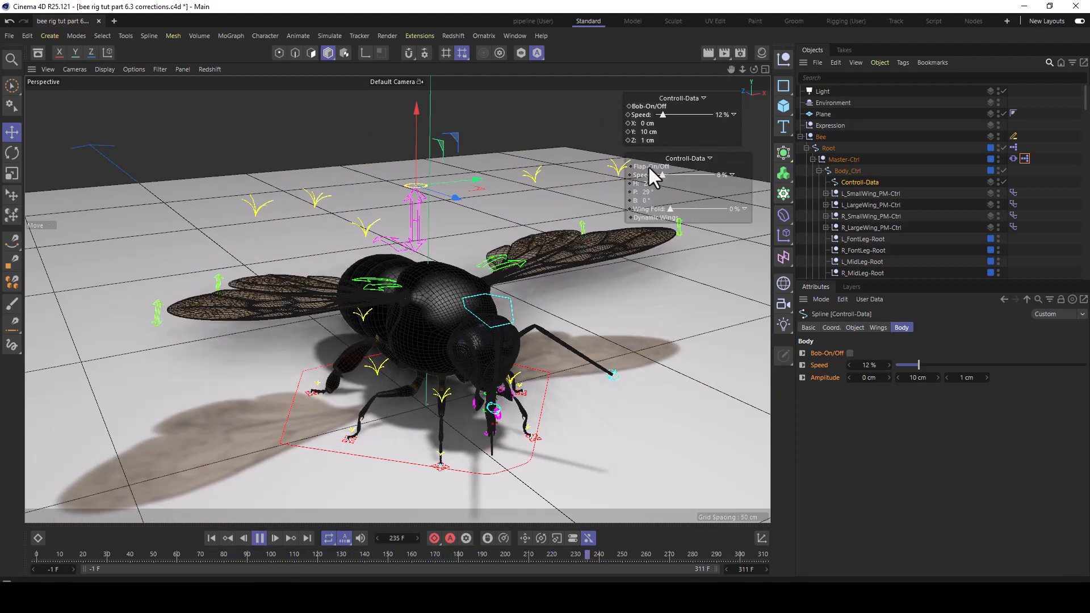
pyautogui.click(651, 106)
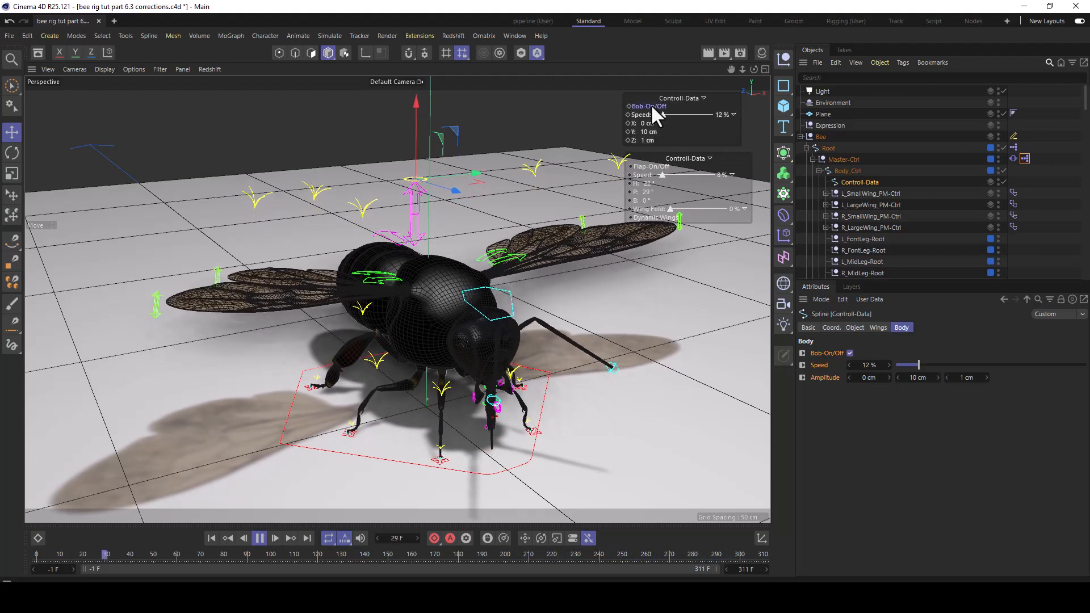
pyautogui.click(650, 105)
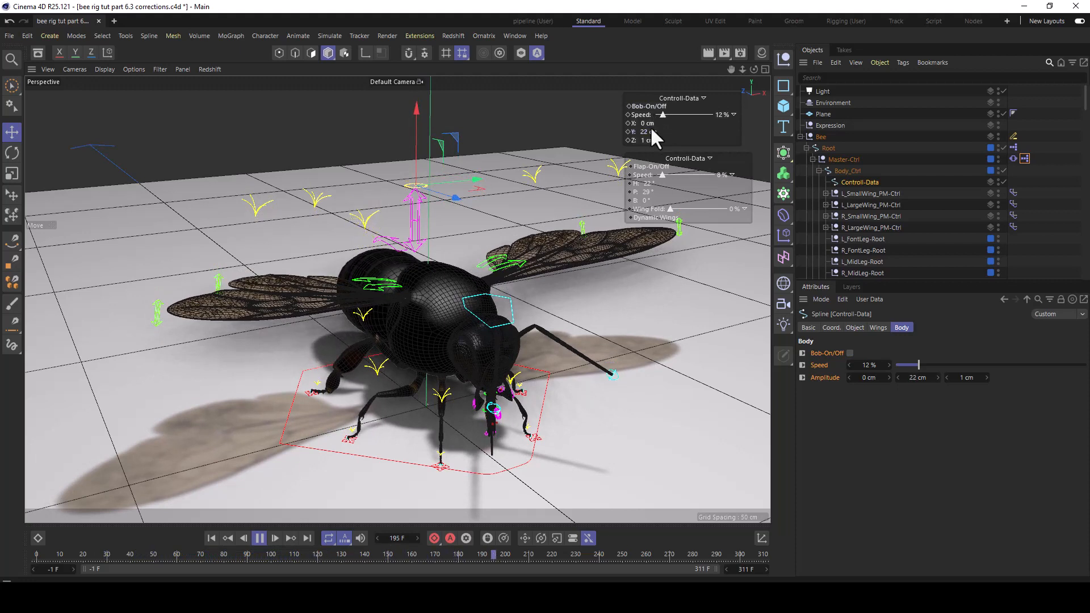
# Turn on Bob-On/Off and Flap-On/Off, set the bob Speed to 8% and Y amplitude to 11 cm, and stop playback
pyautogui.click(648, 105)
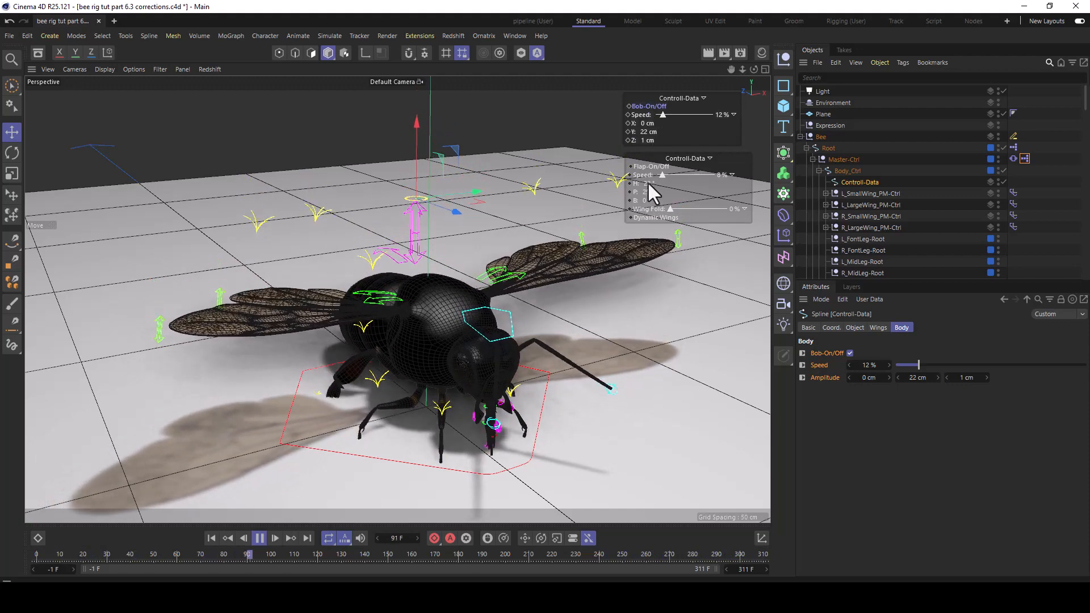
pyautogui.click(653, 167)
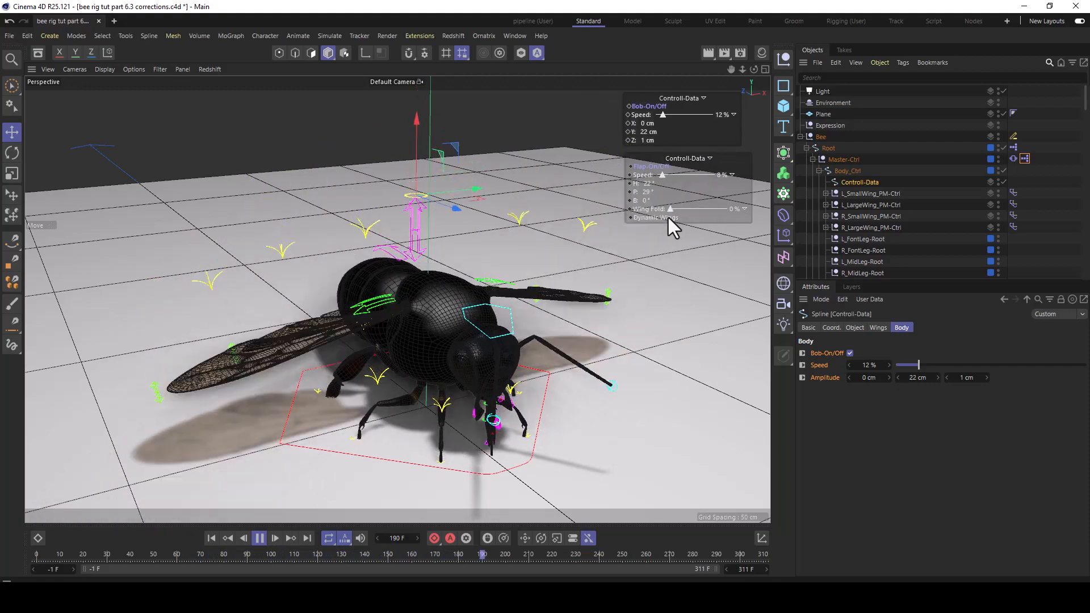
pyautogui.moveTo(661, 114); pyautogui.dragTo(659, 113)
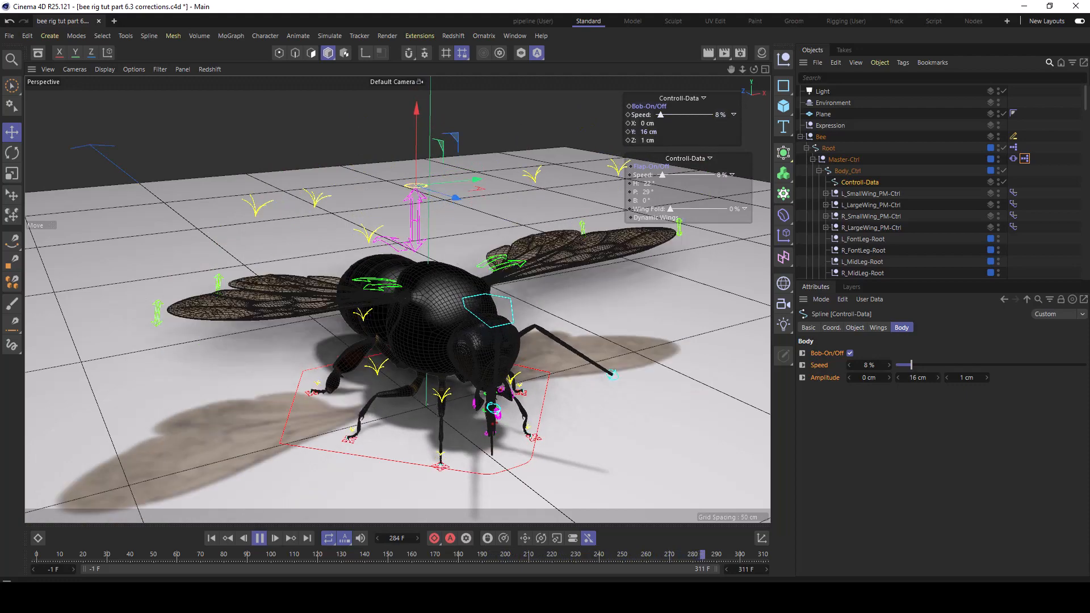
pyautogui.moveTo(645, 131); pyautogui.dragTo(631, 131)
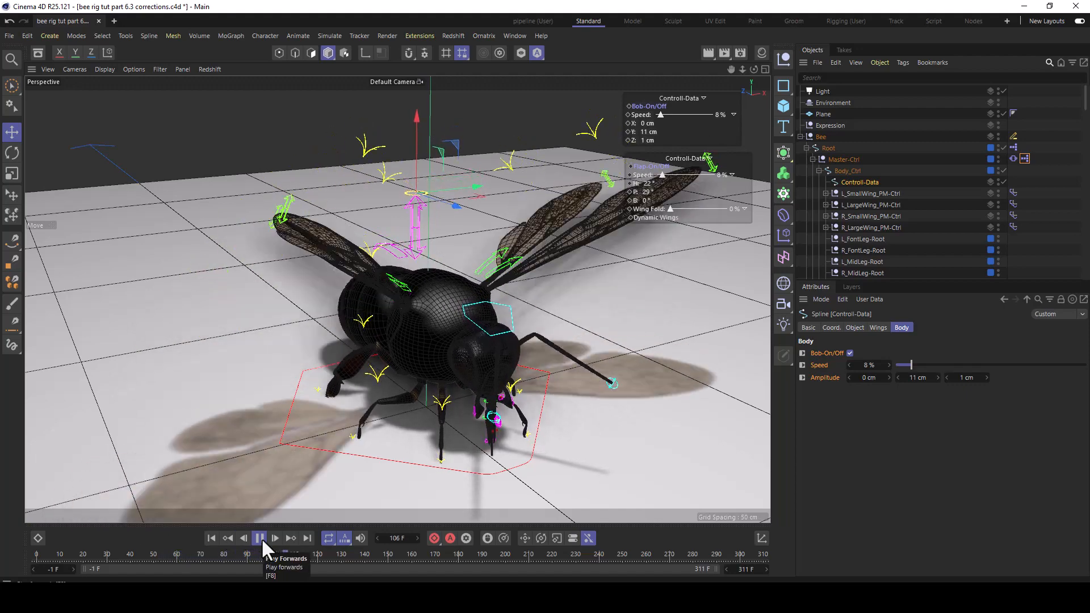
pyautogui.click(260, 537)
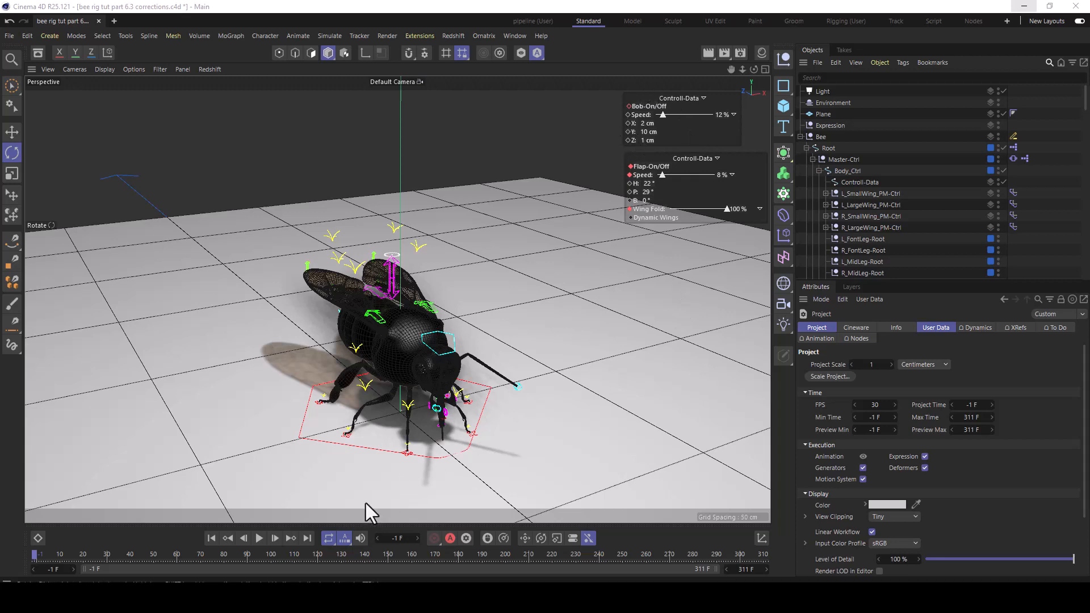
# Play through the keyframed animation, keyframe Bob-On/Off as off at frame 216, and scrub back to frame 189
pyautogui.click(258, 537)
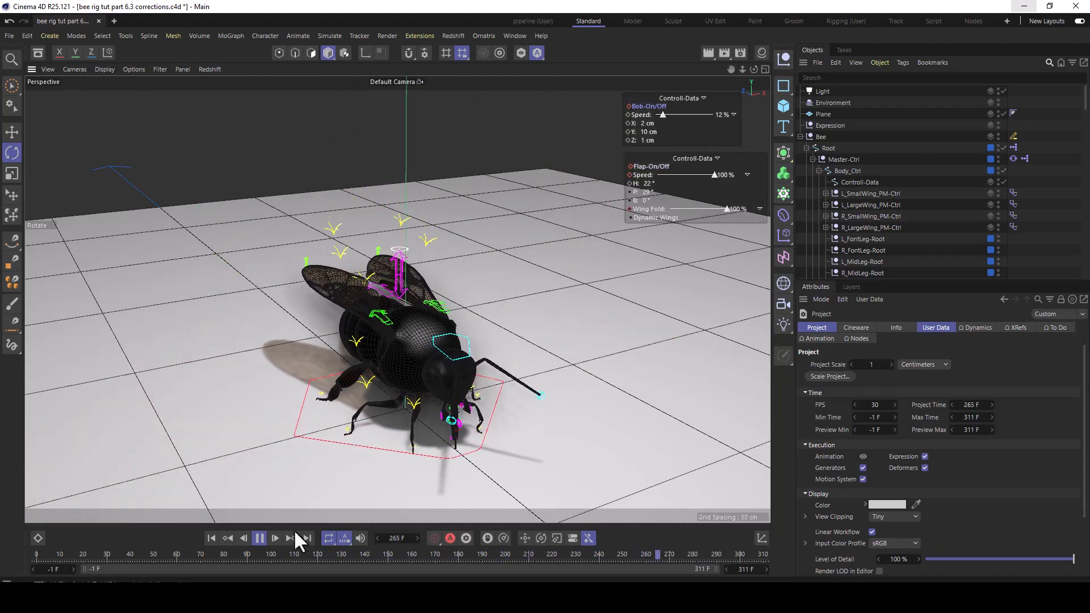
pyautogui.click(259, 538)
pyautogui.moveTo(466, 552); pyautogui.dragTo(542, 563)
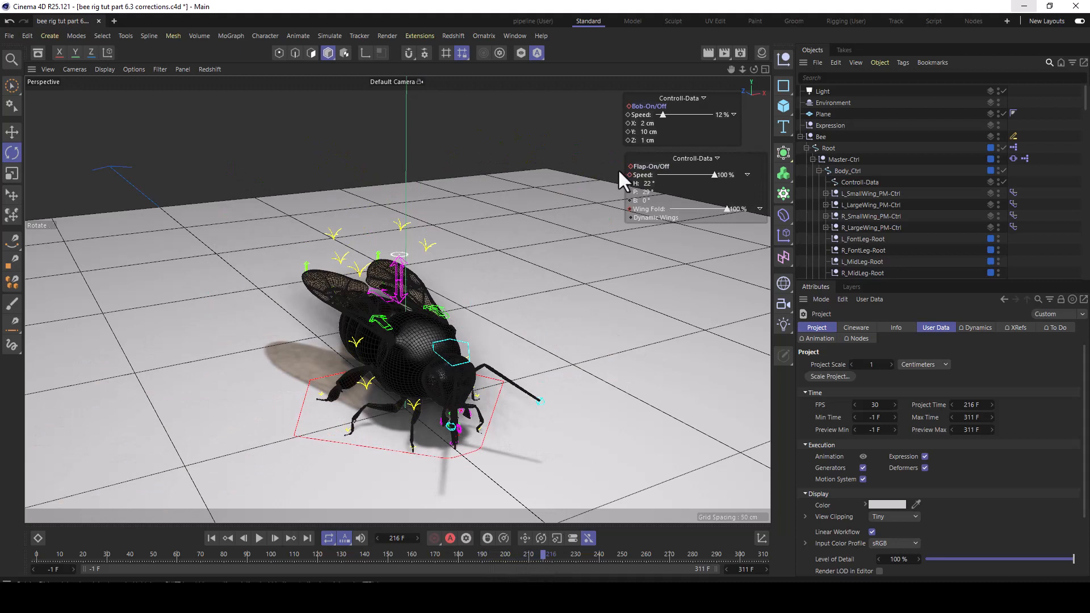
pyautogui.click(644, 107)
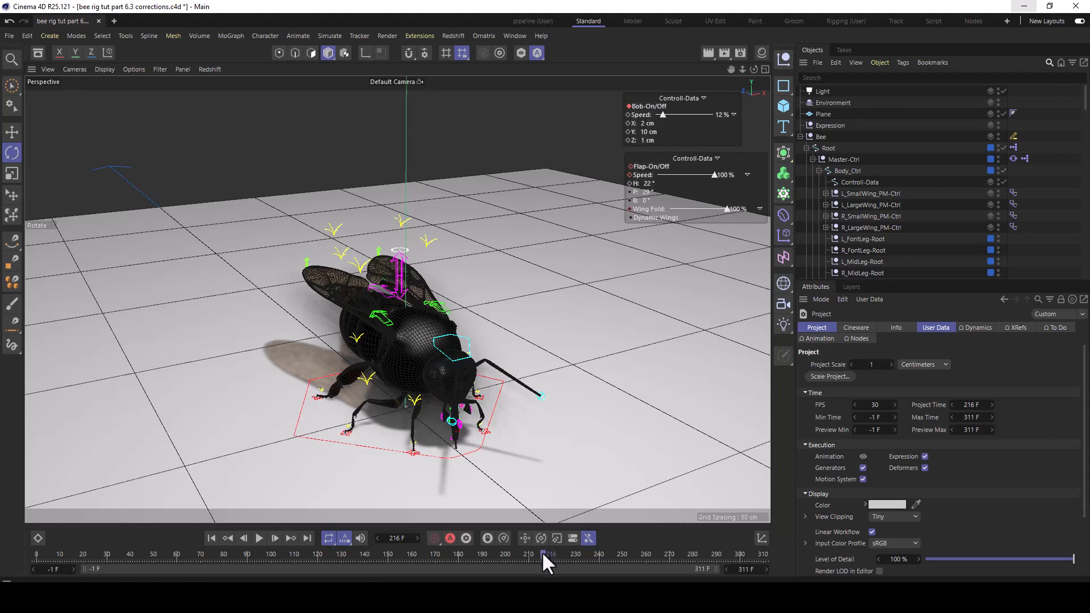
pyautogui.moveTo(541, 552); pyautogui.dragTo(480, 555)
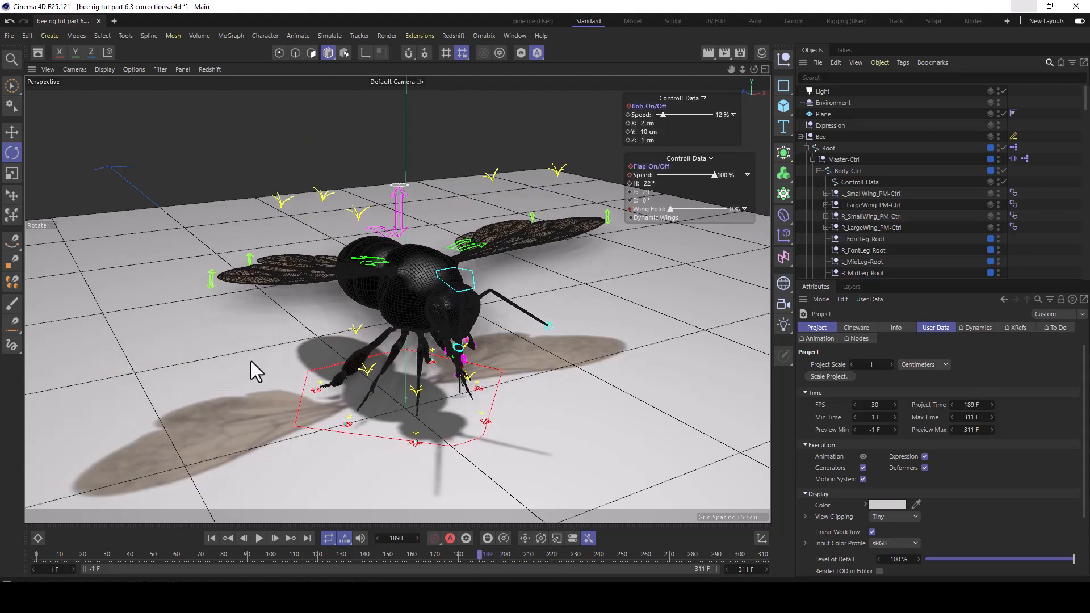
# Play the animation from frame 189, and bake the bee's mesh objects as Alembic while deleting the originals
pyautogui.click(259, 538)
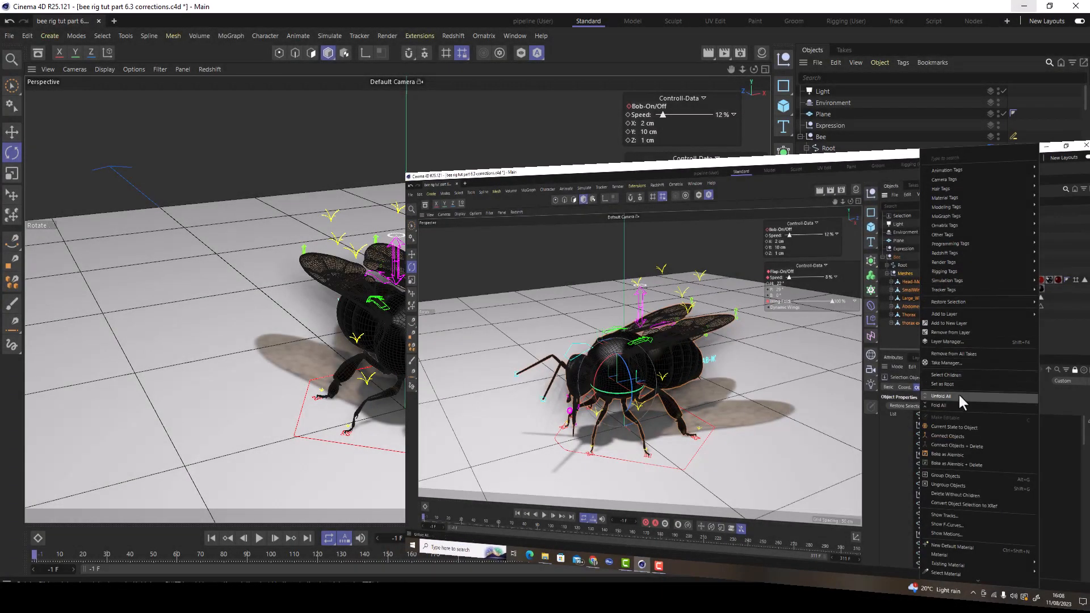
pyautogui.click(977, 463)
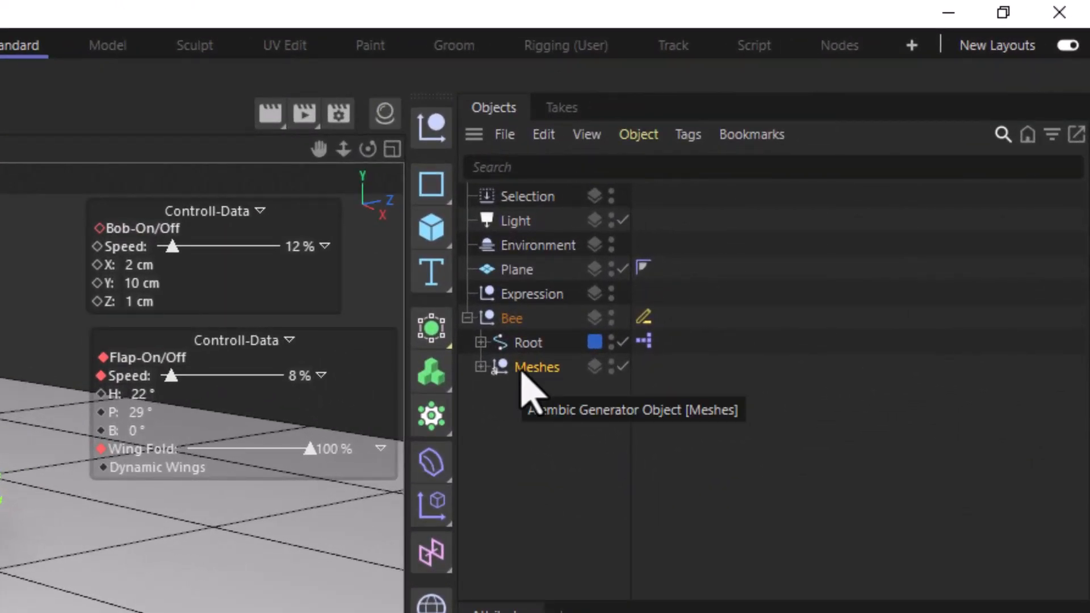
# Examine the children of the Meshes and Root objects, and collapse the Bee hierarchy
pyautogui.click(481, 367)
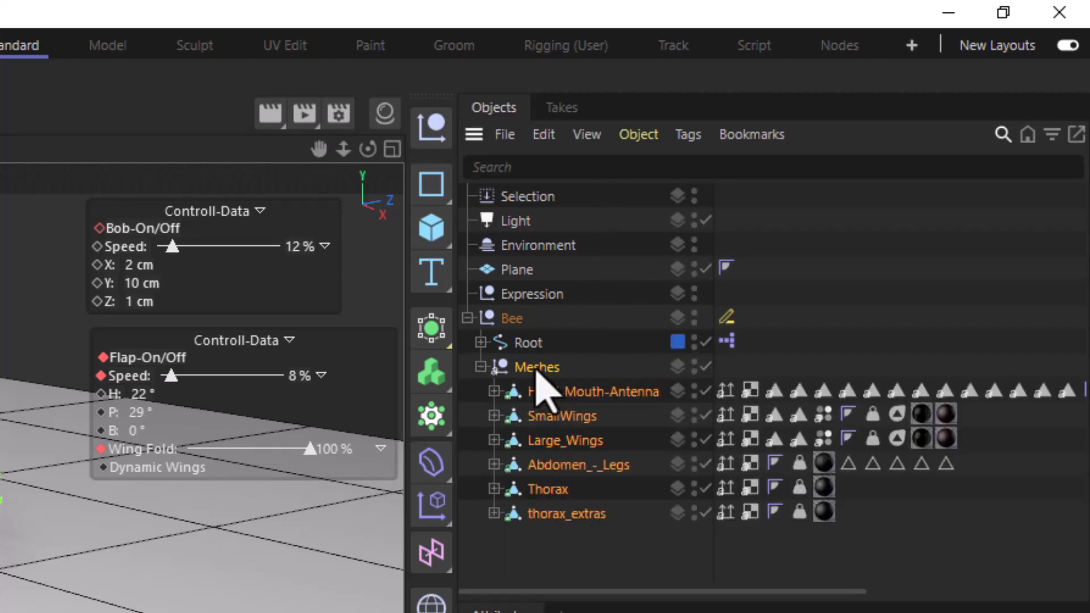
pyautogui.click(480, 367)
pyautogui.click(481, 343)
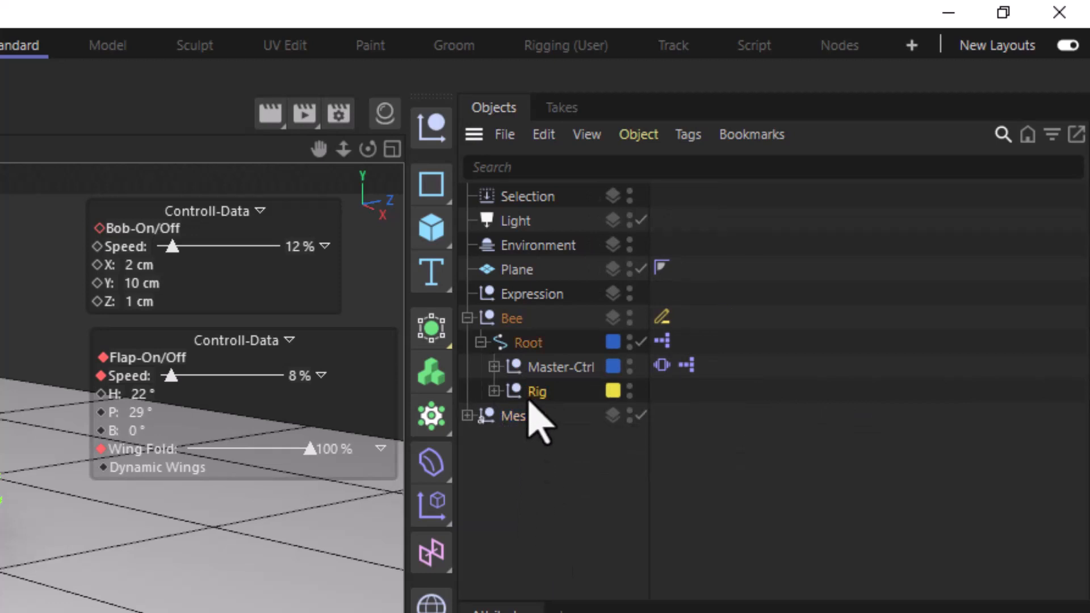
pyautogui.click(467, 318)
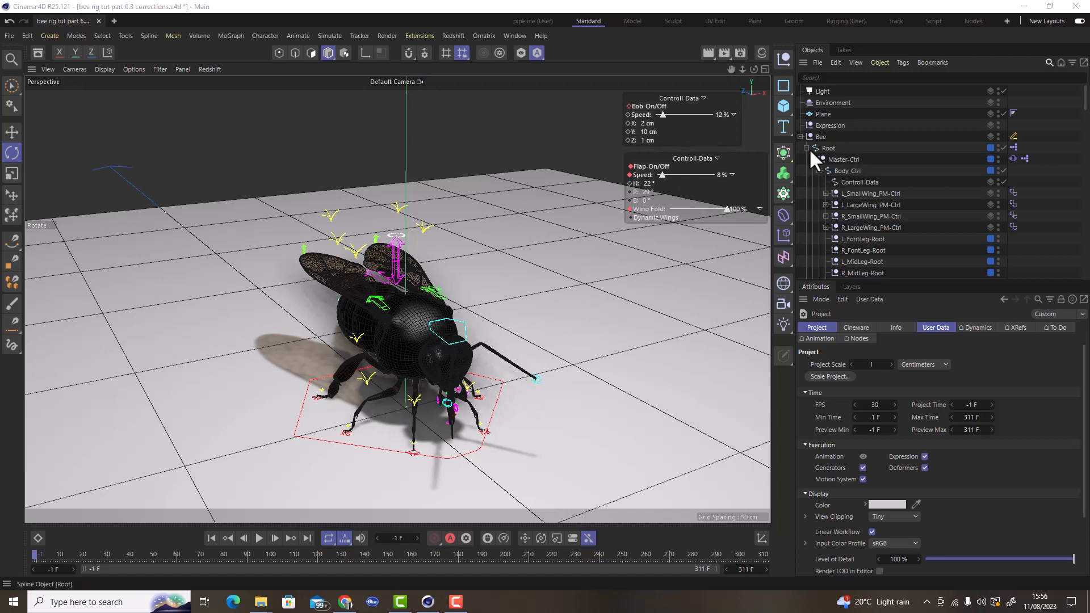
# Select the Bee null and view the rigging tags available for it, including Visual Selector
pyautogui.click(819, 135)
pyautogui.rightClick(822, 134)
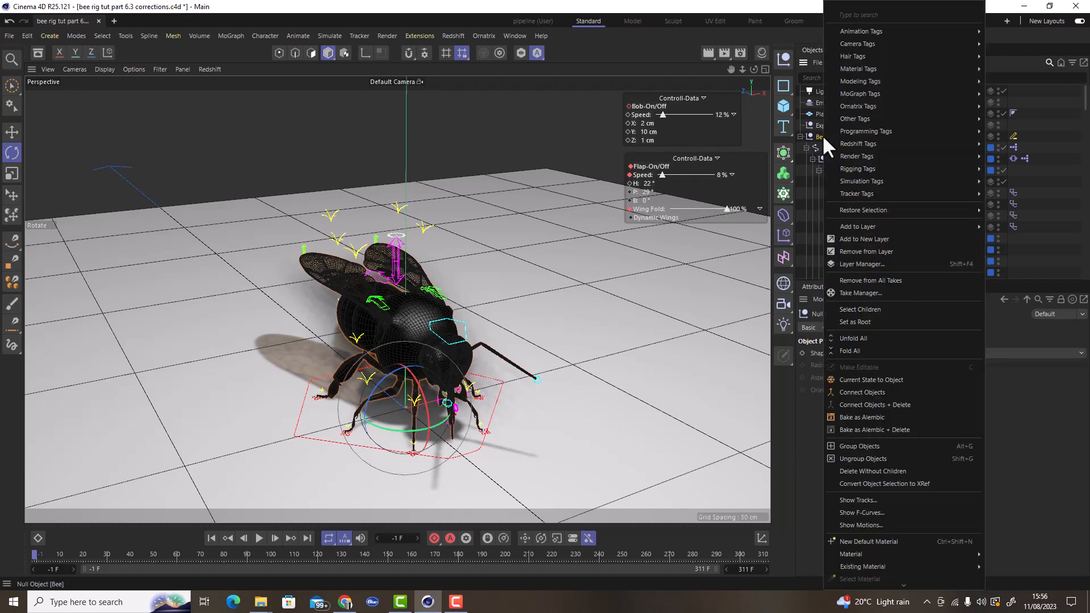
pyautogui.moveTo(894, 32)
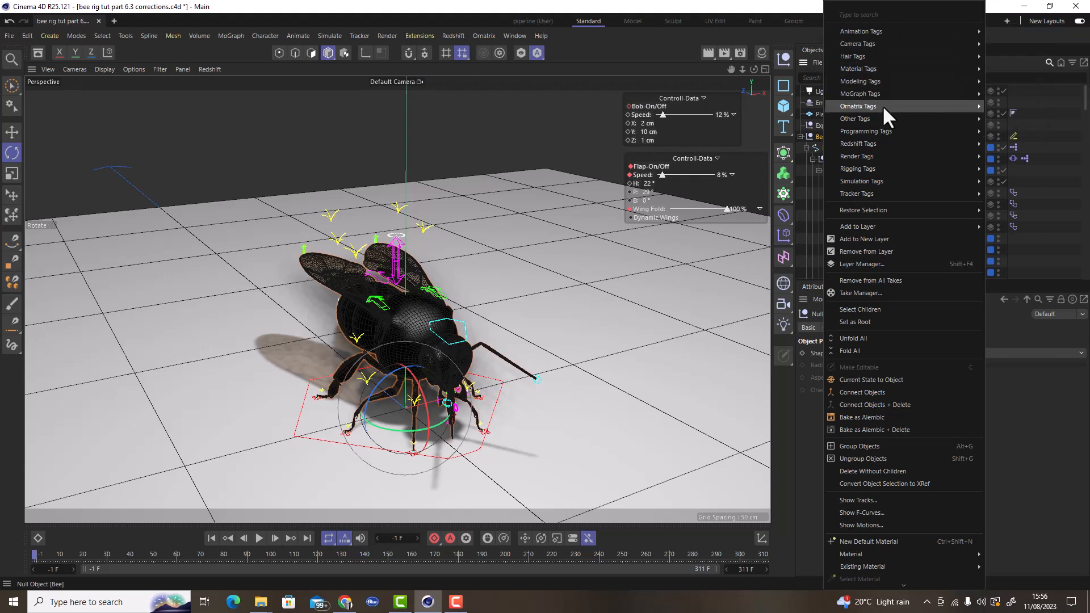
pyautogui.moveTo(875, 169)
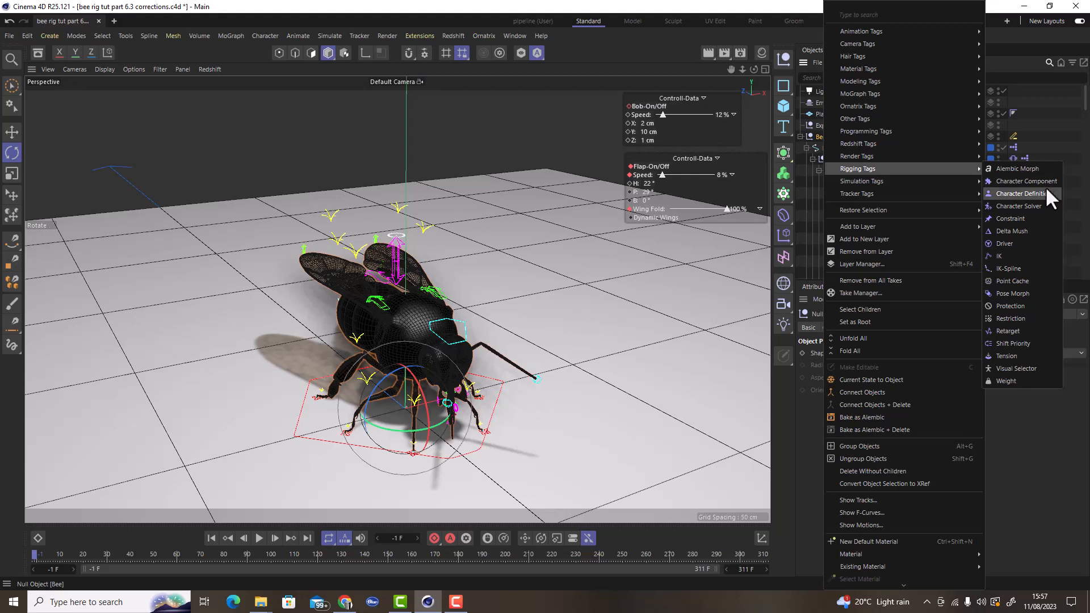
pyautogui.click(1030, 367)
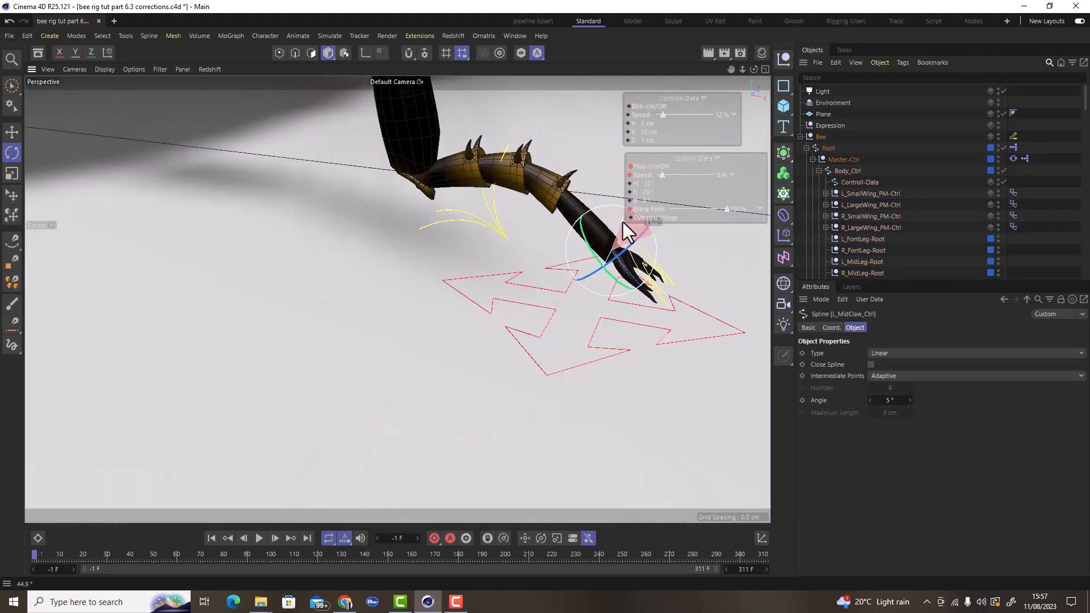
# Move L_MidClaw_IK_Pole upward so the left middle leg's claw segments bend downward
pyautogui.keyDown('alt'); pyautogui.moveTo(617, 308); pyautogui.dragTo(512, 395, button='middle'); pyautogui.keyUp('alt')
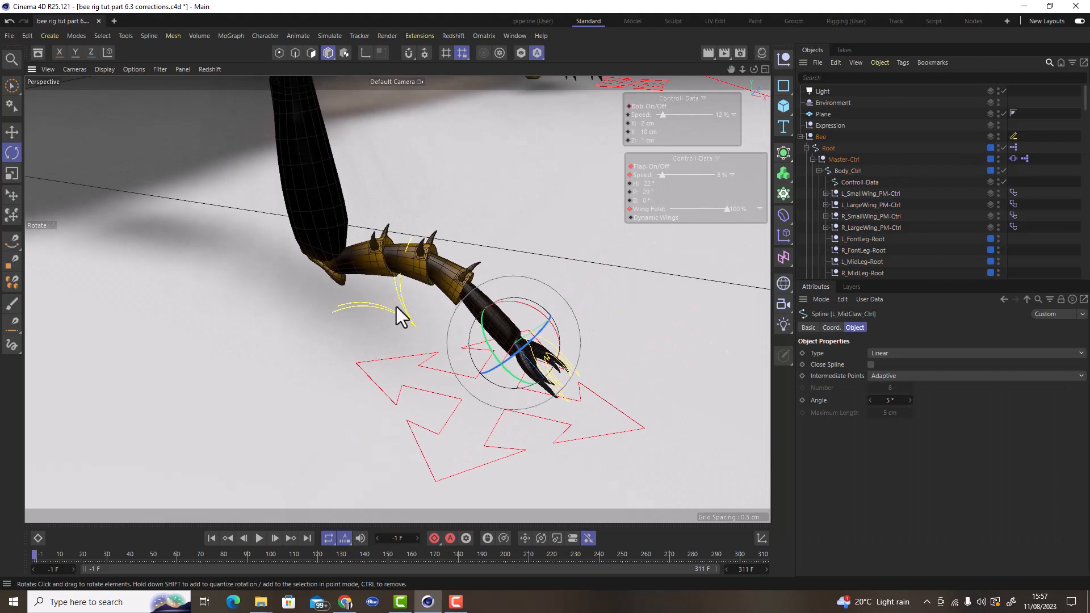
pyautogui.click(403, 310)
pyautogui.click(409, 317)
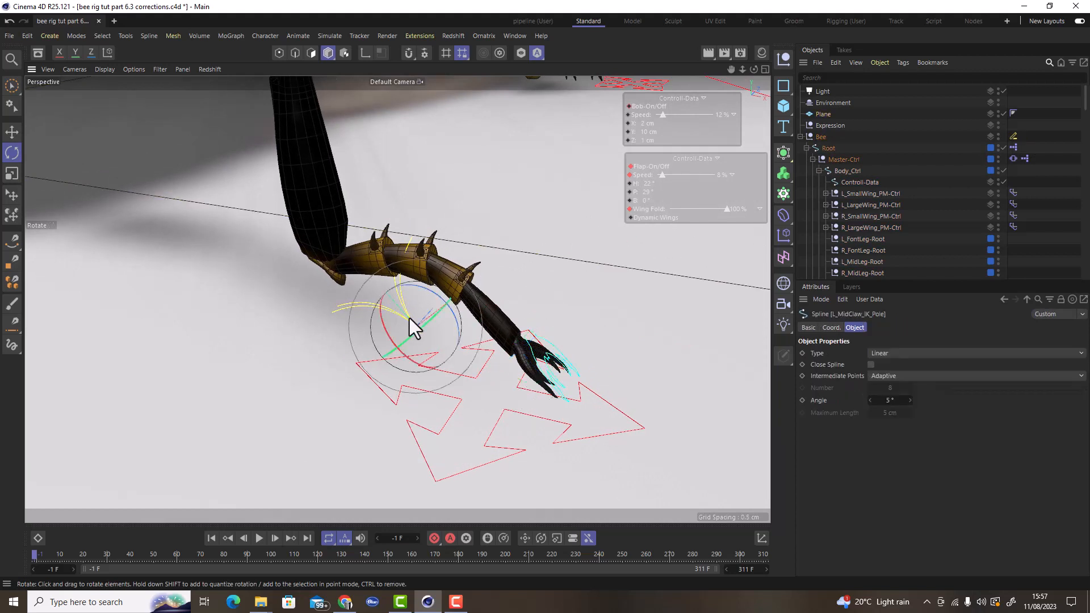
pyautogui.click(13, 132)
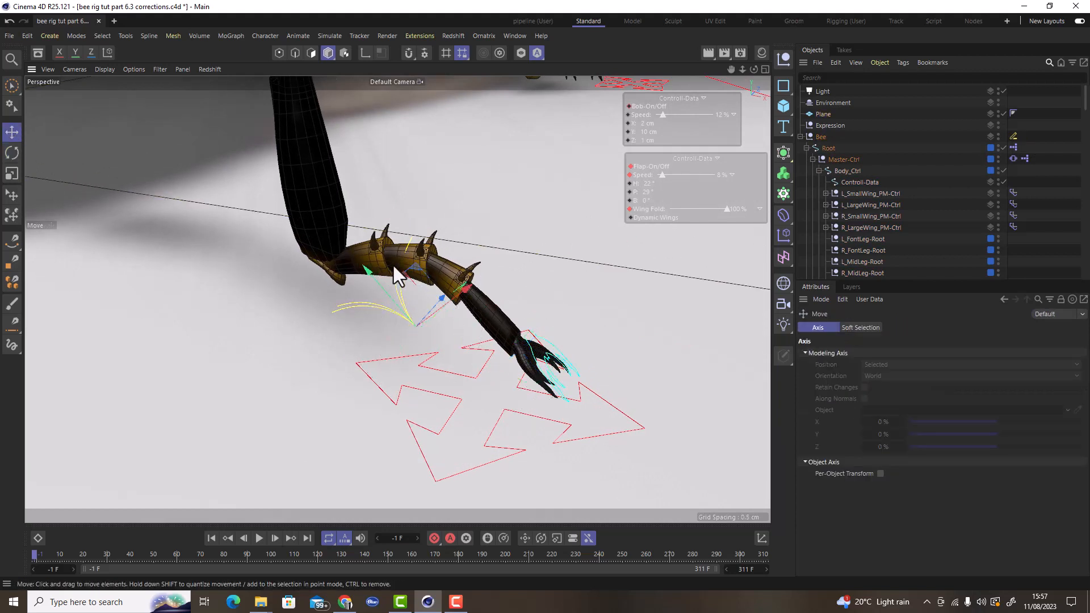
pyautogui.moveTo(393, 266); pyautogui.dragTo(429, 224)
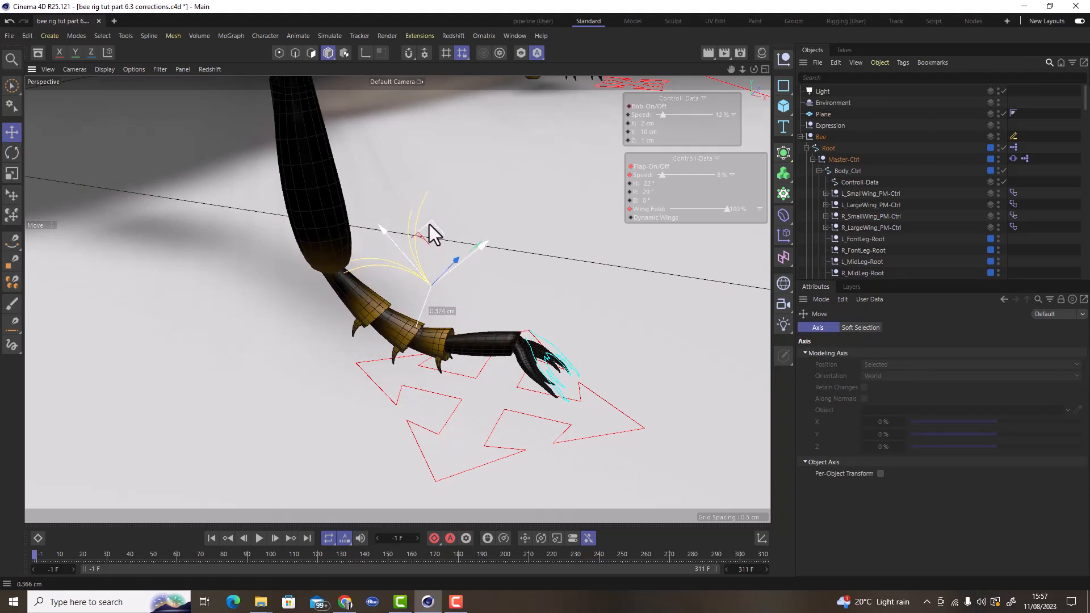
# Select L_MidClaw_Ctrl and rotate it slightly to angle the left middle claw
pyautogui.click(573, 367)
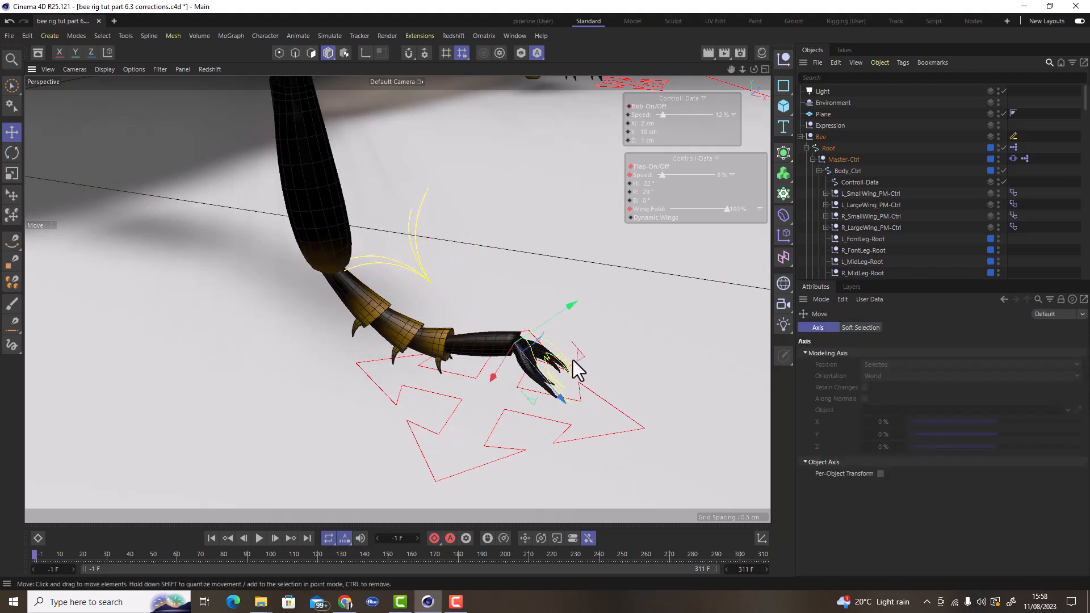
pyautogui.press('r')
pyautogui.moveTo(540, 318)
pyautogui.mouseDown()
pyautogui.moveTo(530, 309)
pyautogui.moveTo(550, 353)
pyautogui.moveTo(538, 299)
pyautogui.moveTo(545, 341)
pyautogui.moveTo(541, 325)
pyautogui.mouseUp()
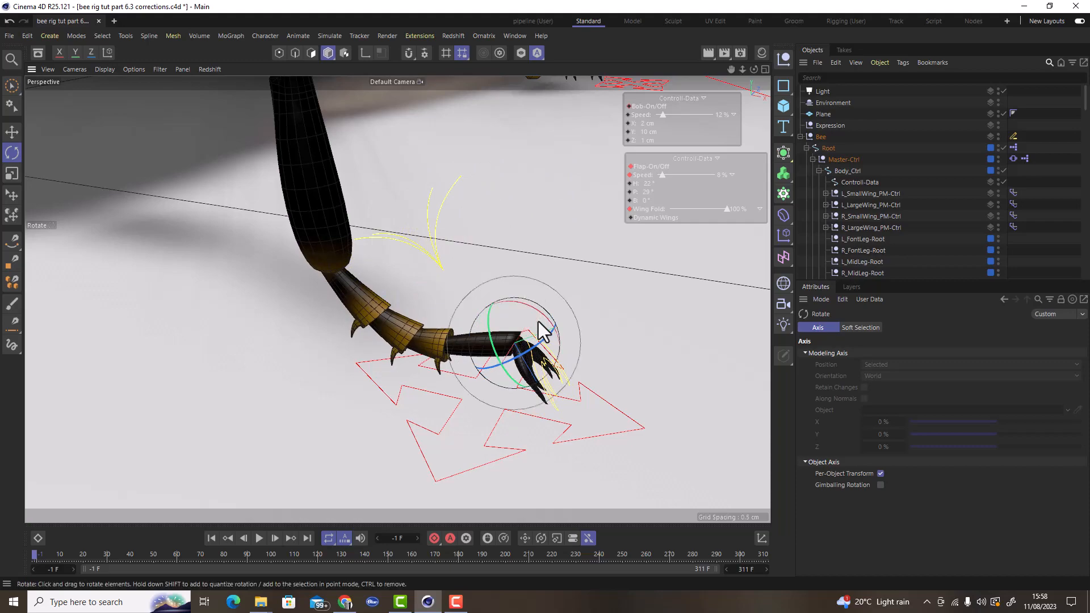
# Examine the posed bee from several sides, including a close look at the stinger and abdomen
pyautogui.scroll(-10, 458, 316)
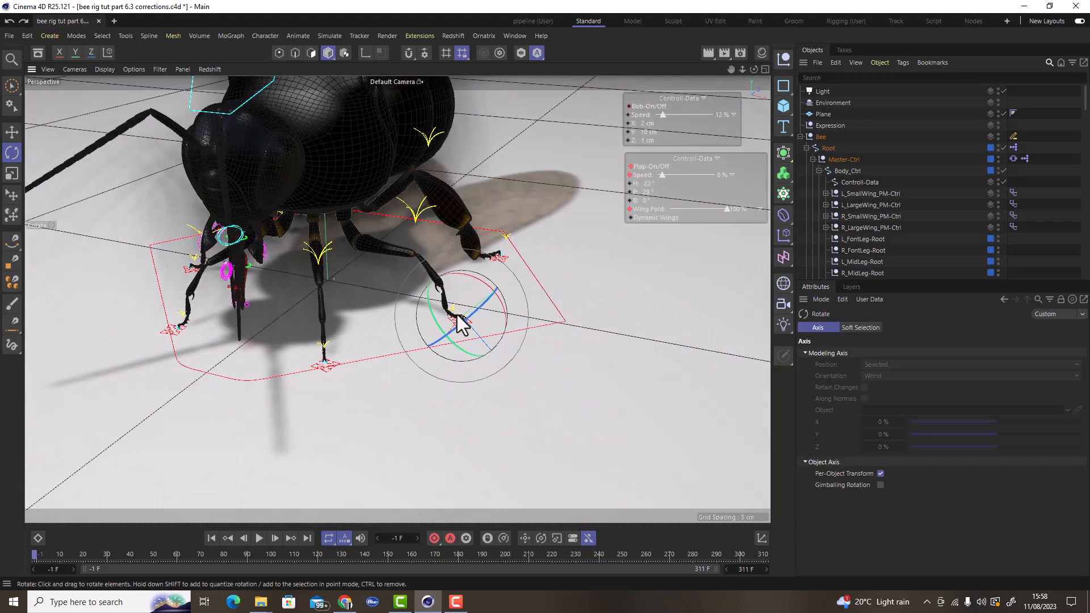
pyautogui.moveTo(460, 323)
pyautogui.keyDown('alt'); pyautogui.mouseDown()
pyautogui.moveTo(465, 332)
pyautogui.moveTo(469, 320)
pyautogui.moveTo(407, 308)
pyautogui.moveTo(522, 401)
pyautogui.moveTo(468, 346)
pyautogui.moveTo(567, 302)
pyautogui.moveTo(450, 384)
pyautogui.moveTo(385, 356)
pyautogui.moveTo(384, 369)
pyautogui.moveTo(305, 319)
pyautogui.moveTo(462, 320)
pyautogui.mouseUp(); pyautogui.keyUp('alt')
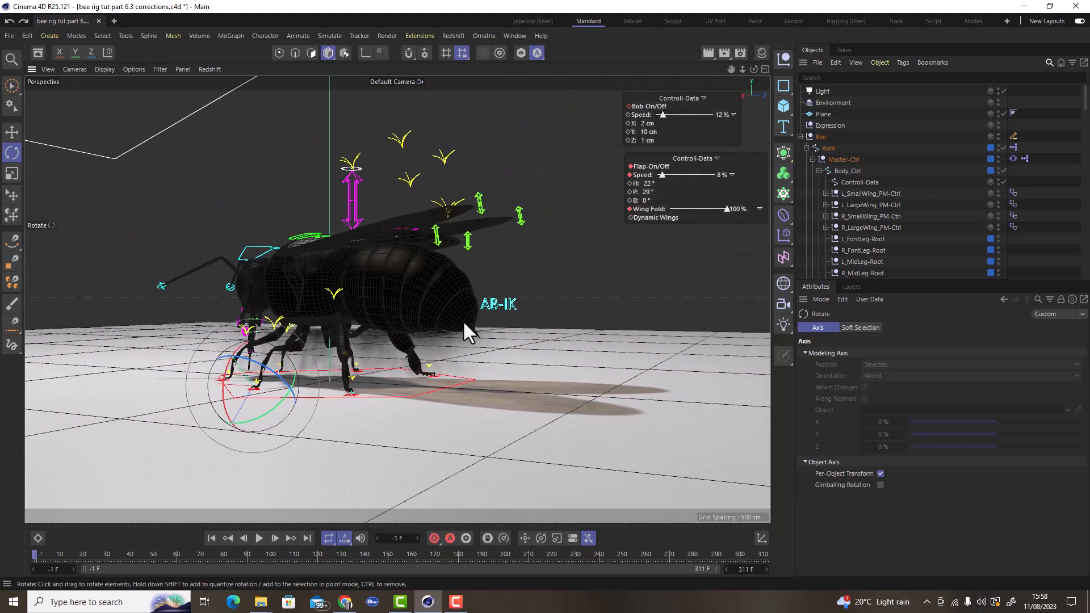
pyautogui.scroll(5, 464, 322)
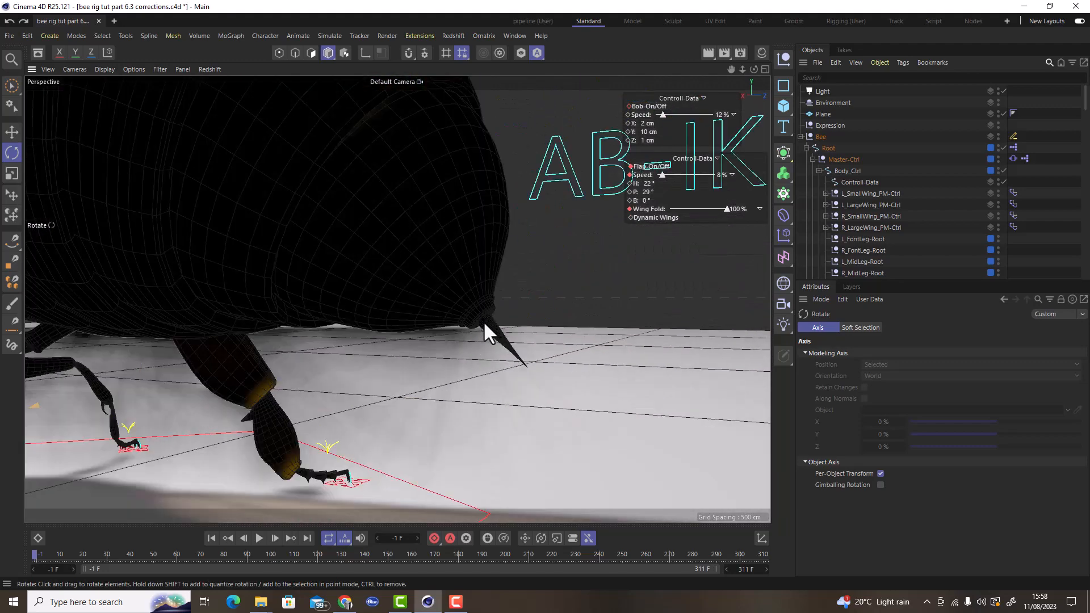
pyautogui.scroll(-5, 483, 321)
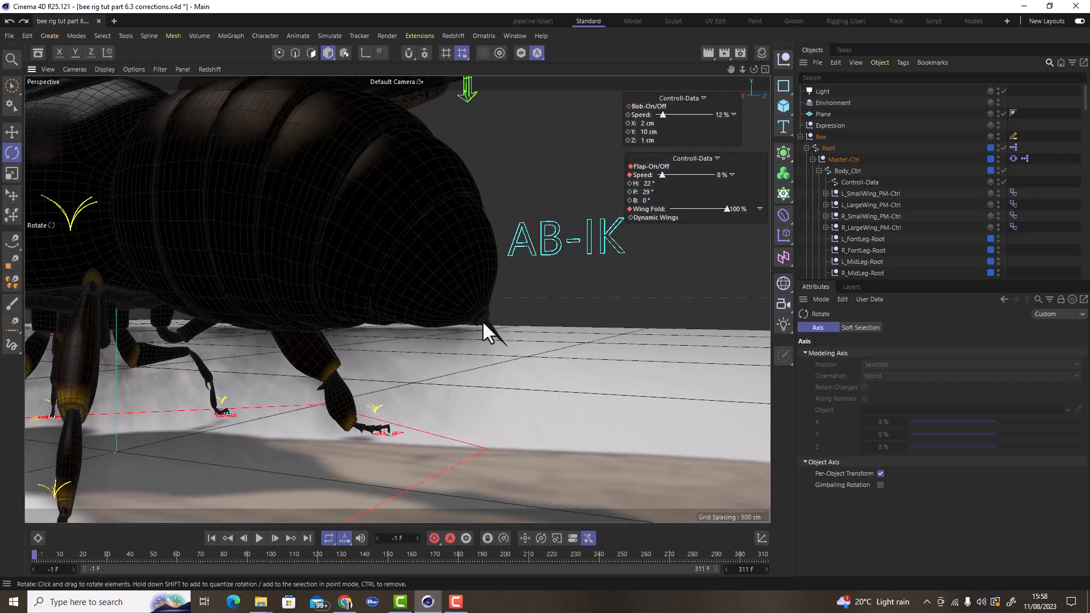
pyautogui.scroll(-3, 482, 320)
pyautogui.keyDown('alt'); pyautogui.moveTo(452, 311); pyautogui.dragTo(578, 332); pyautogui.keyUp('alt')
pyautogui.scroll(-3, 562, 336)
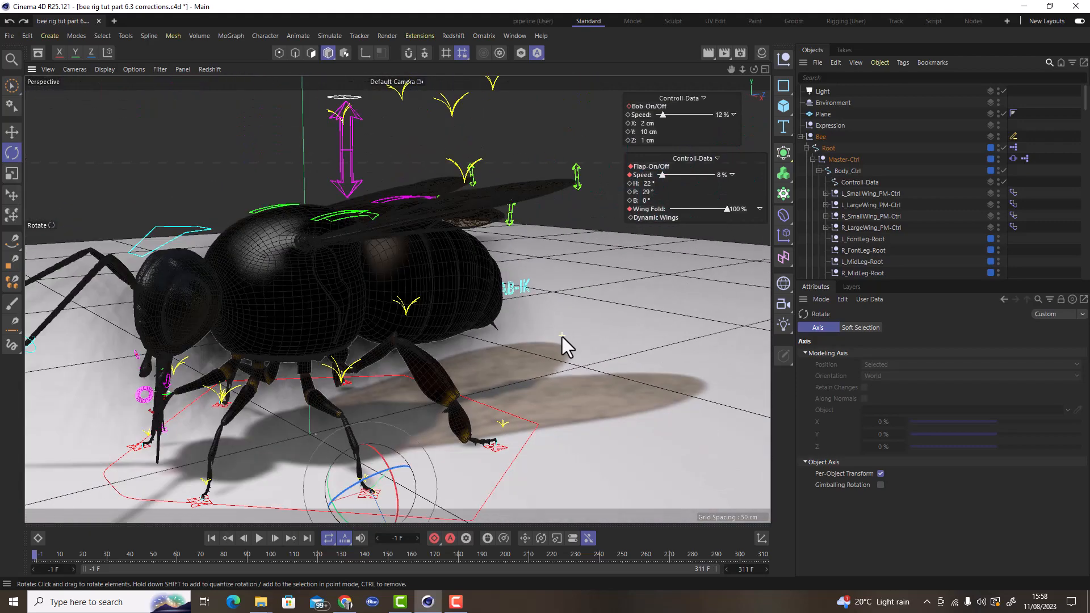
pyautogui.scroll(-3, 562, 336)
pyautogui.keyDown('alt'); pyautogui.moveTo(505, 335); pyautogui.dragTo(448, 359); pyautogui.keyUp('alt')
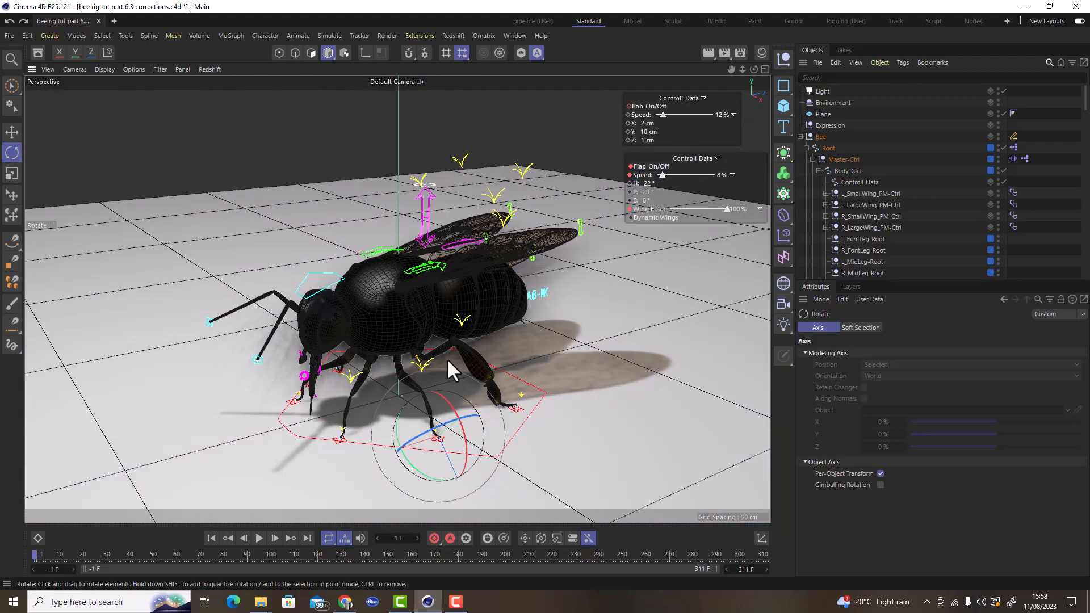
# Create a Selection Object from the selected L_MidClaw_Ctrl
pyautogui.click(366, 149)
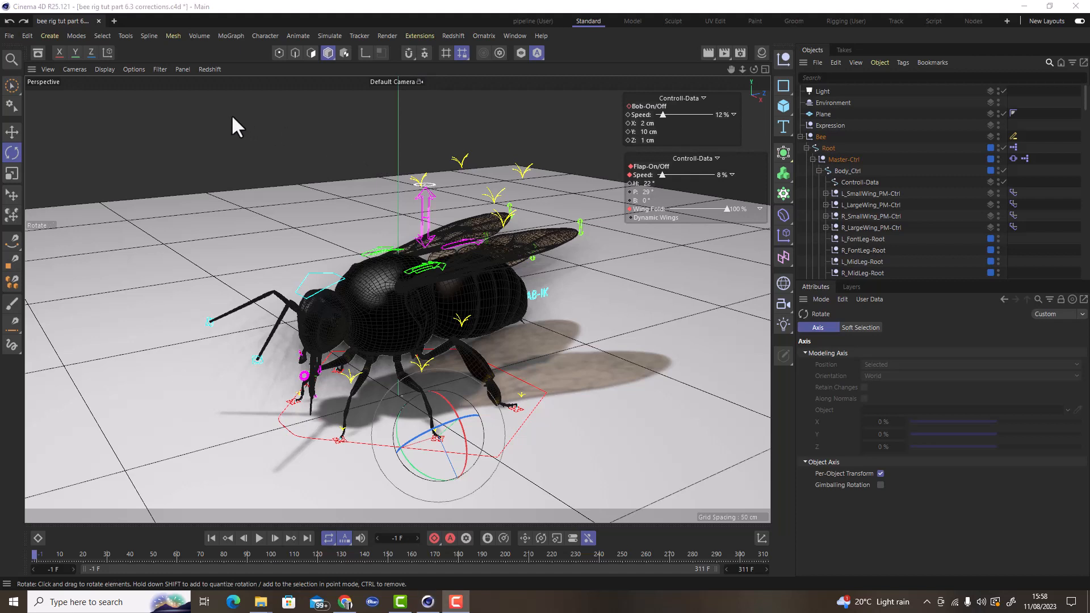
pyautogui.click(102, 34)
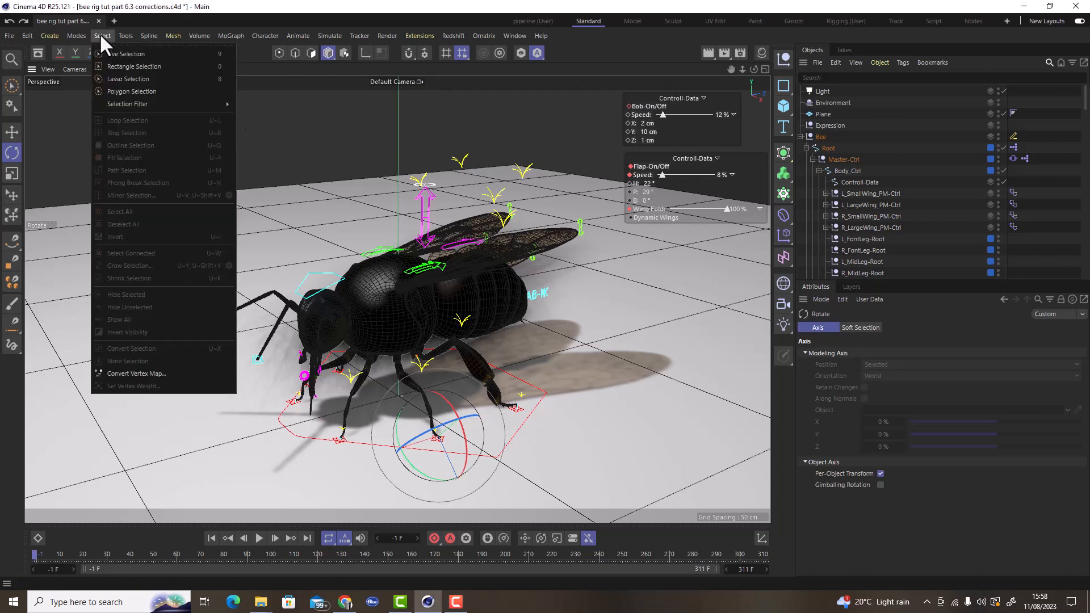
pyautogui.moveTo(149, 106)
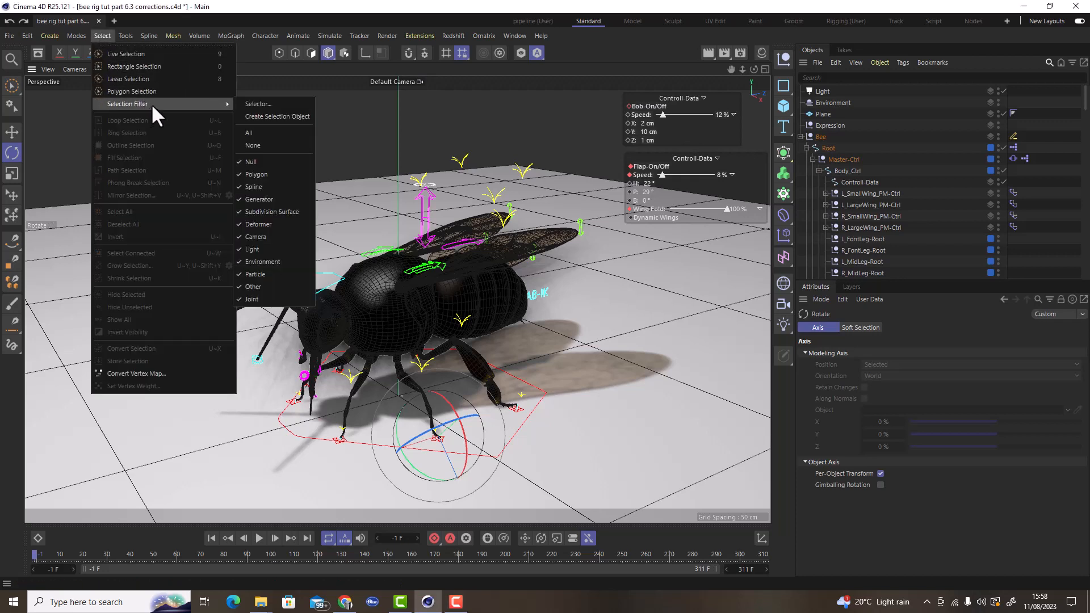
pyautogui.click(293, 117)
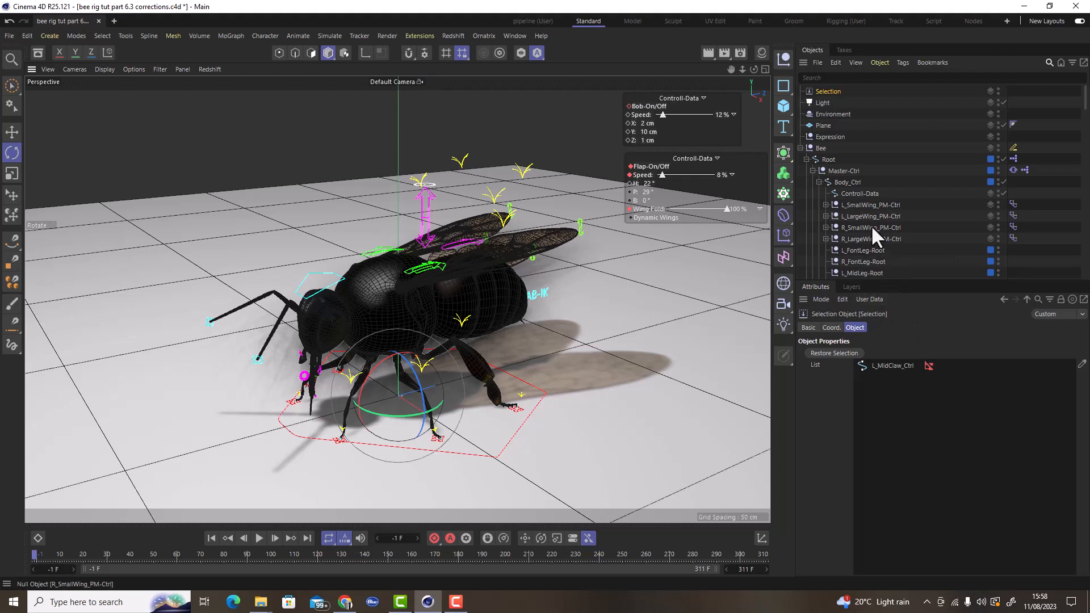
# Lock the Selection object's attributes and add Master-Ctrl with its child controllers to the selection list
pyautogui.click(1062, 299)
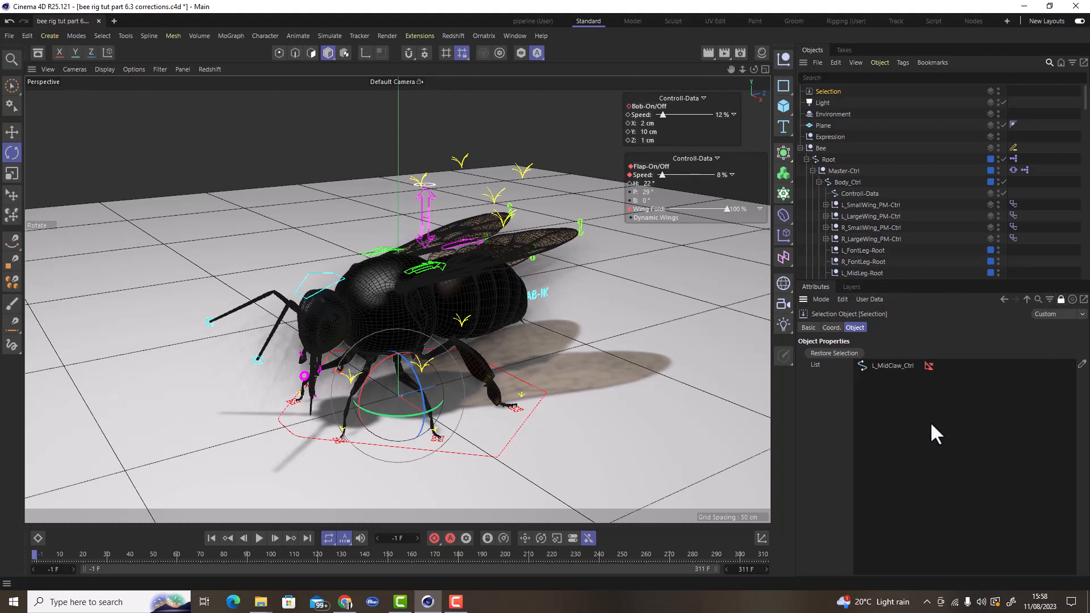
pyautogui.click(849, 170)
pyautogui.moveTo(850, 169); pyautogui.dragTo(917, 413)
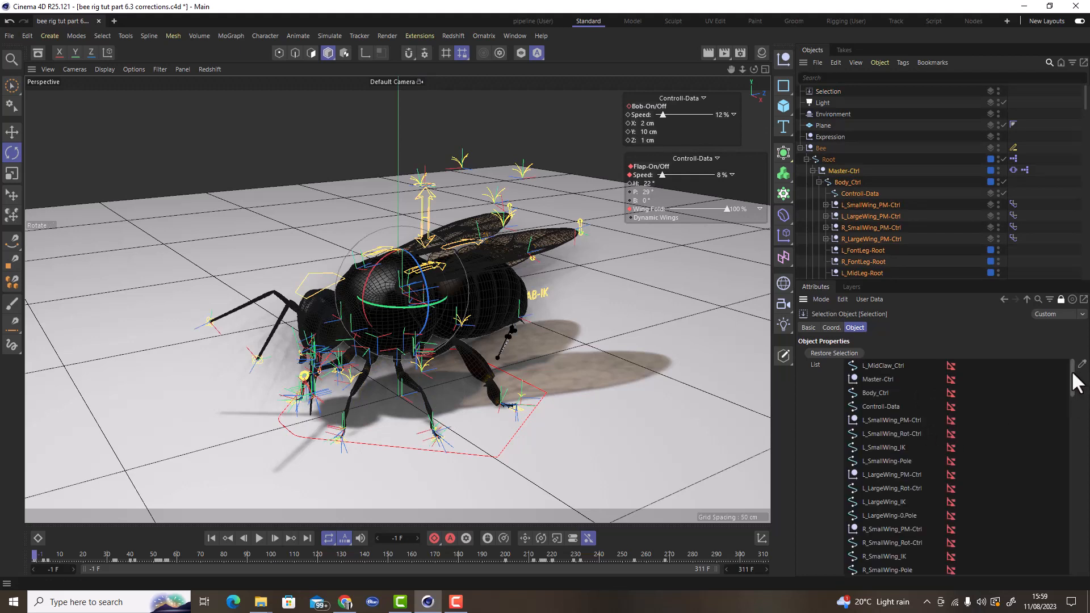
# Test picking controllers from the selection list with L_MidClaw_Ctrl, Body_Ctrl, Controll-Data and L_SmallWing_PM-Ctrl
pyautogui.moveTo(1073, 382)
pyautogui.mouseDown()
pyautogui.moveTo(1070, 503)
pyautogui.moveTo(1076, 377)
pyautogui.mouseUp()
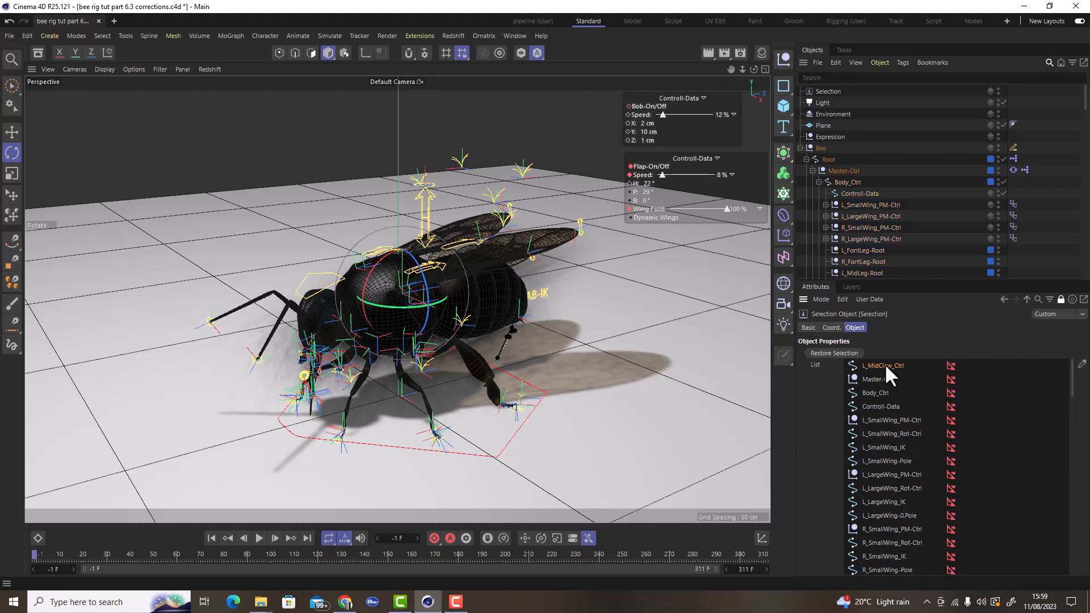
pyautogui.click(706, 377)
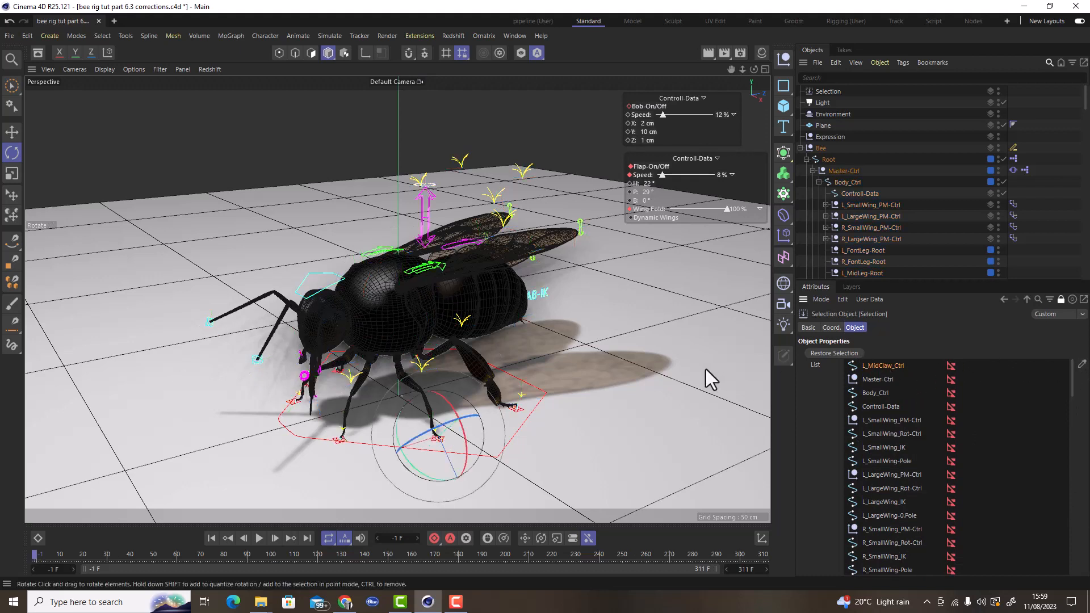
pyautogui.click(875, 393)
pyautogui.click(874, 406)
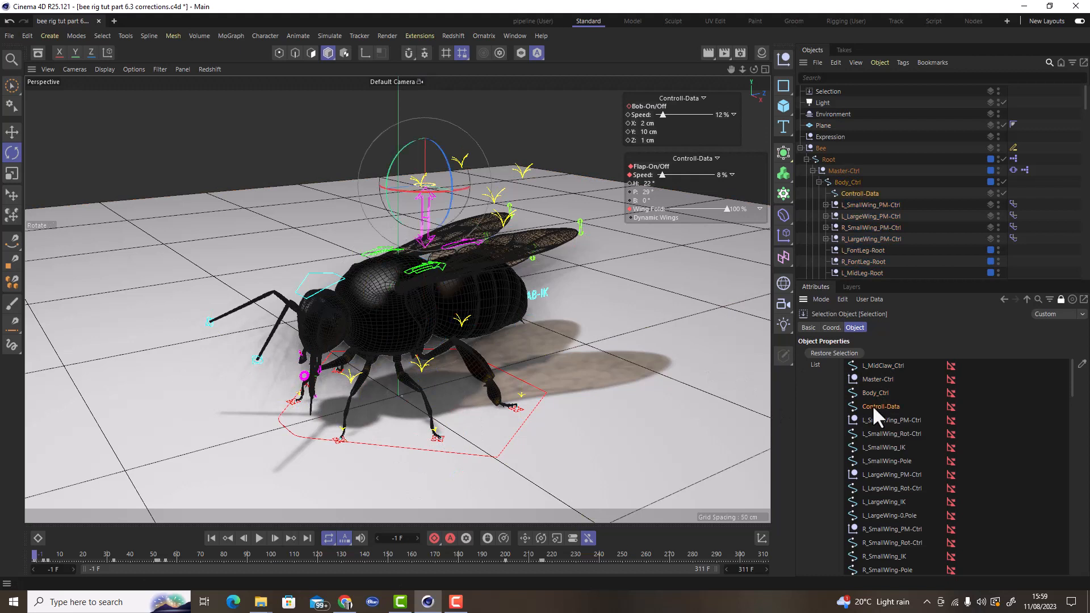
pyautogui.click(876, 421)
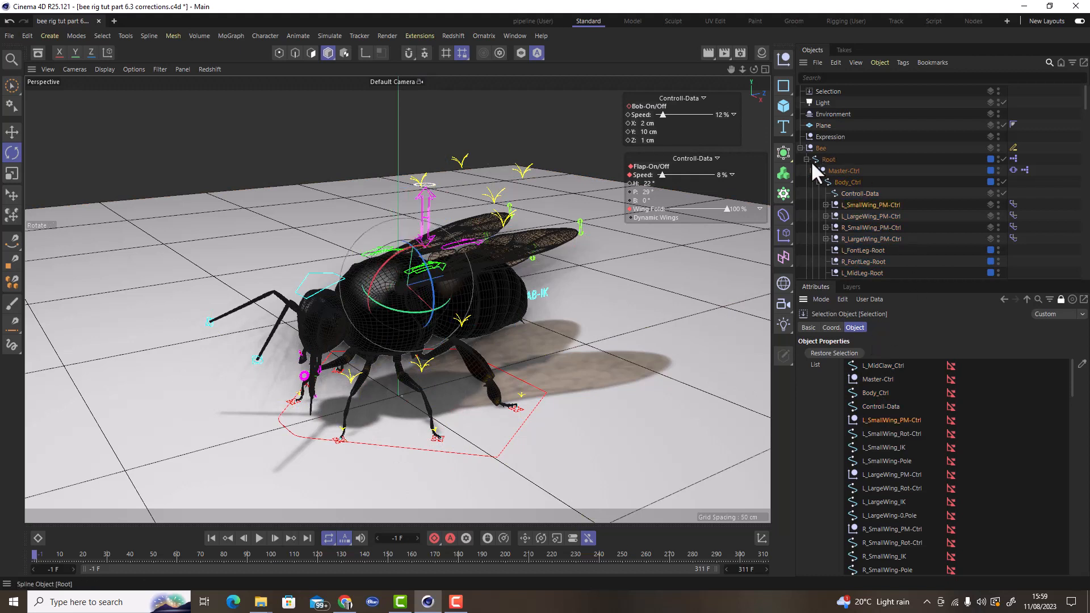
# Collapse the Bee hierarchy and pick L_SmallWing_Rot-Ctrl, L_SmallWing_IK and Master-Ctrl from the selection list
pyautogui.click(799, 147)
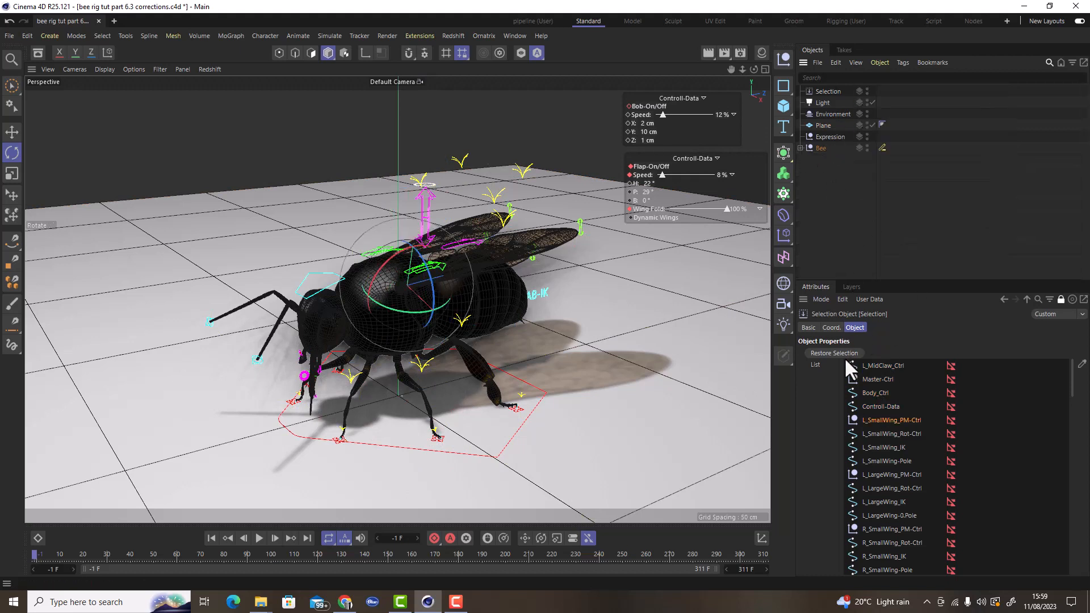
pyautogui.click(892, 434)
pyautogui.click(888, 444)
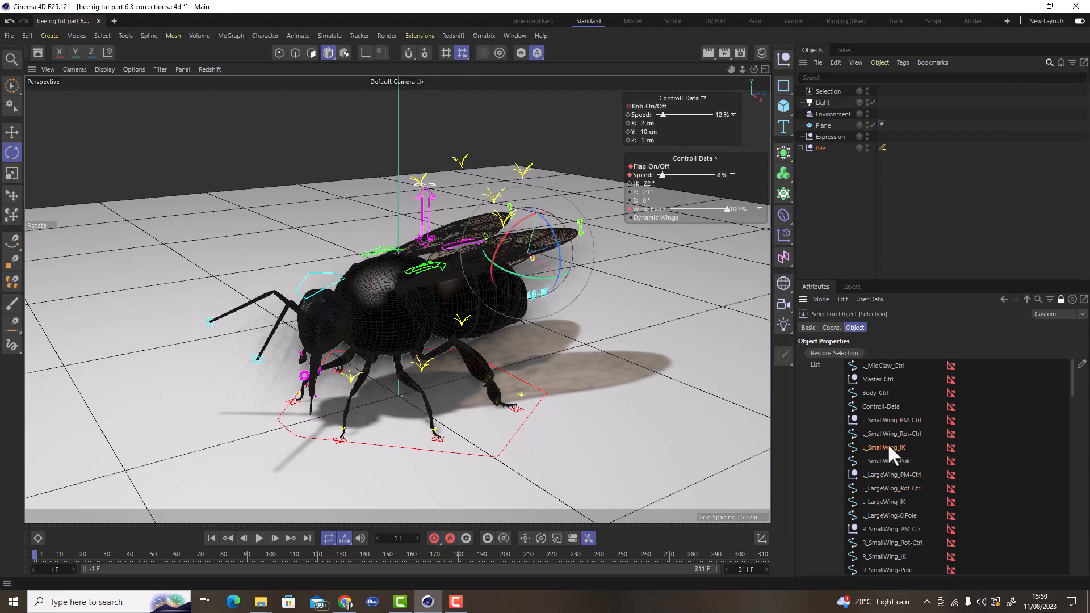
pyautogui.click(873, 379)
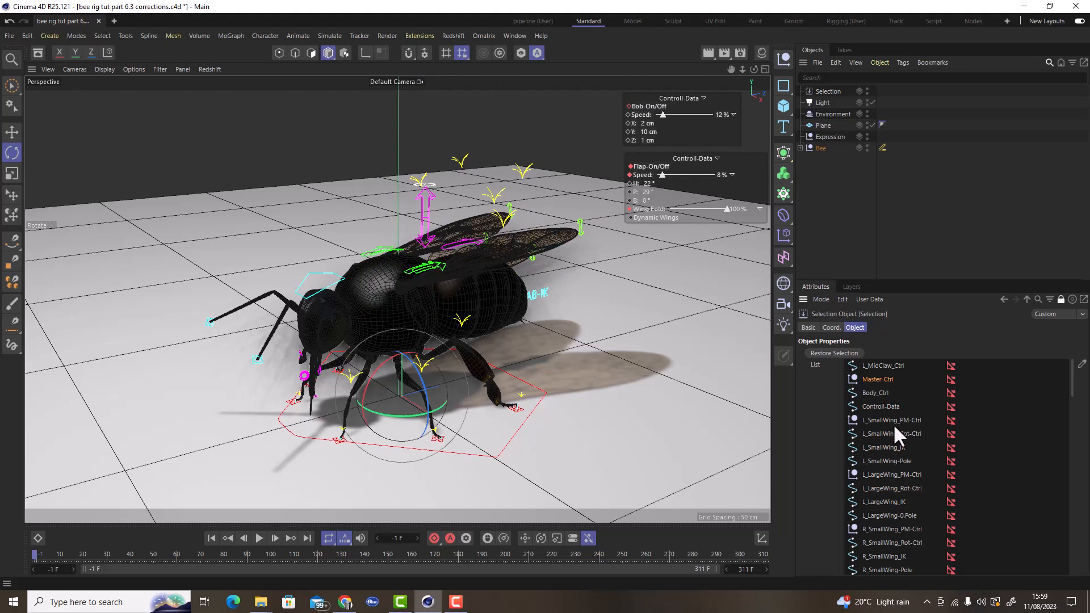
# Reorder the selection list so that Controll-Data sits directly above Body_Ctrl
pyautogui.moveTo(887, 405); pyautogui.dragTo(880, 386)
pyautogui.moveTo(1071, 384); pyautogui.dragTo(1079, 346)
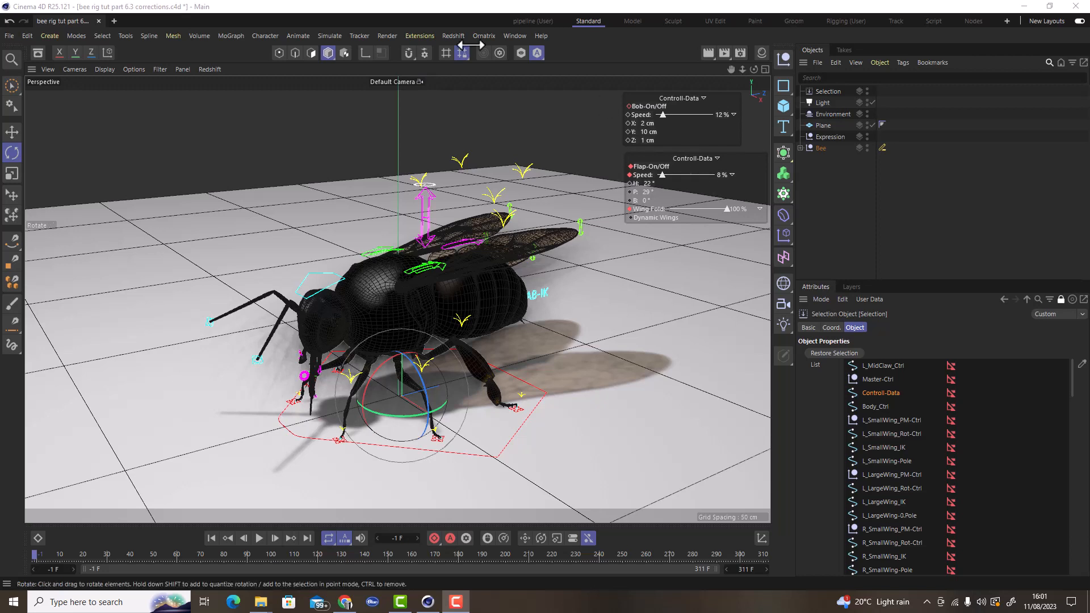
pyautogui.click(268, 35)
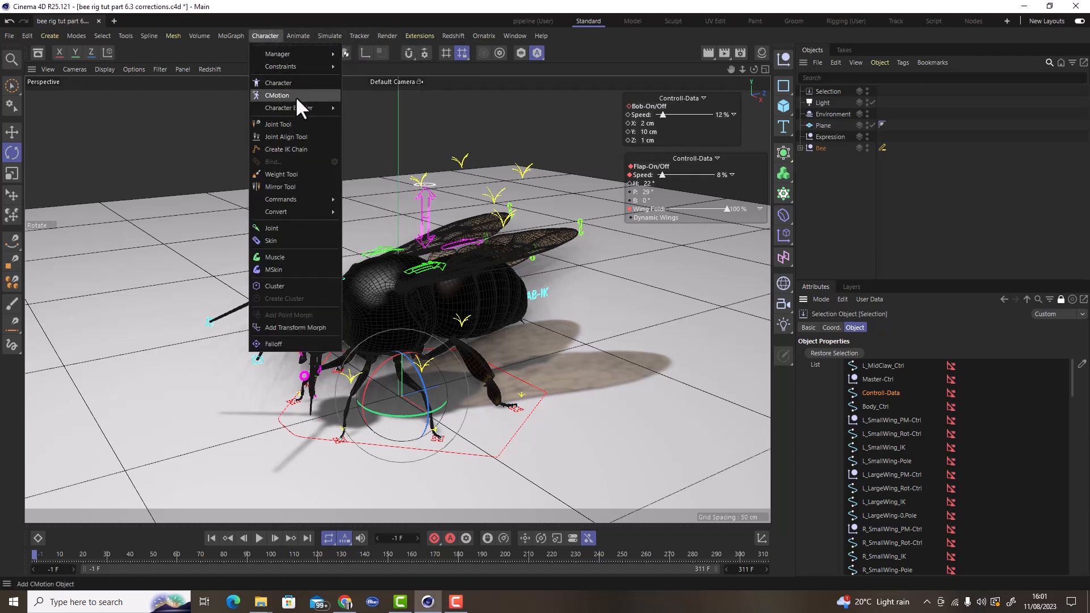
pyautogui.moveTo(304, 108)
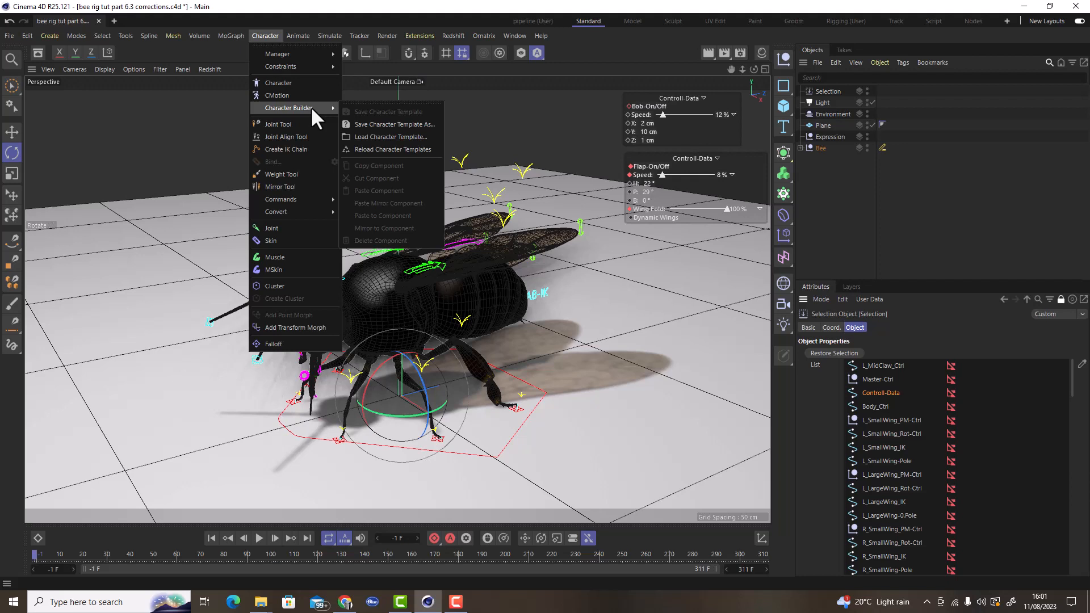
pyautogui.click(298, 6)
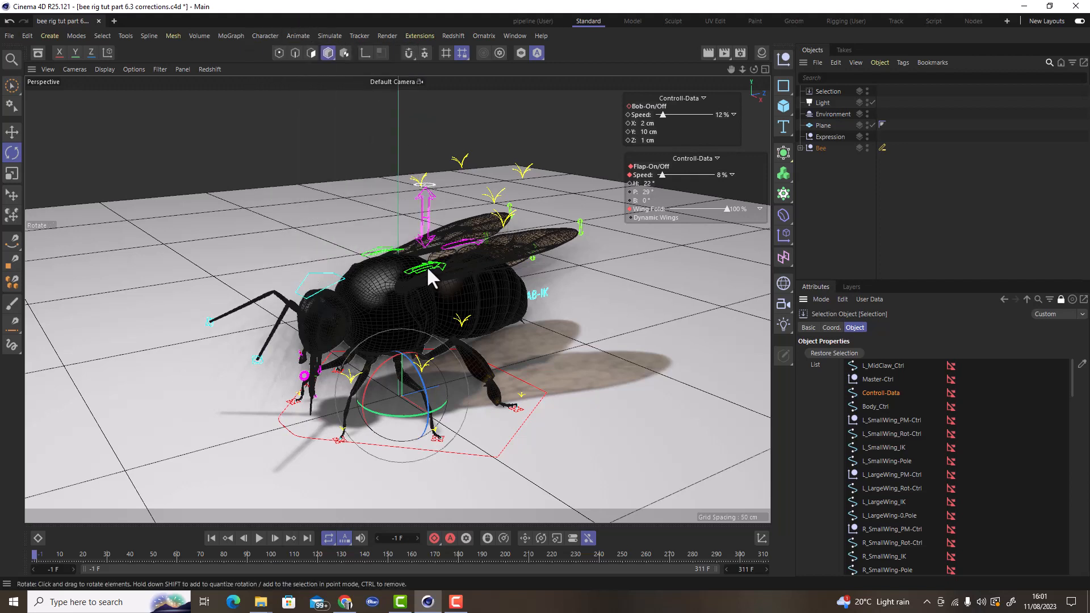